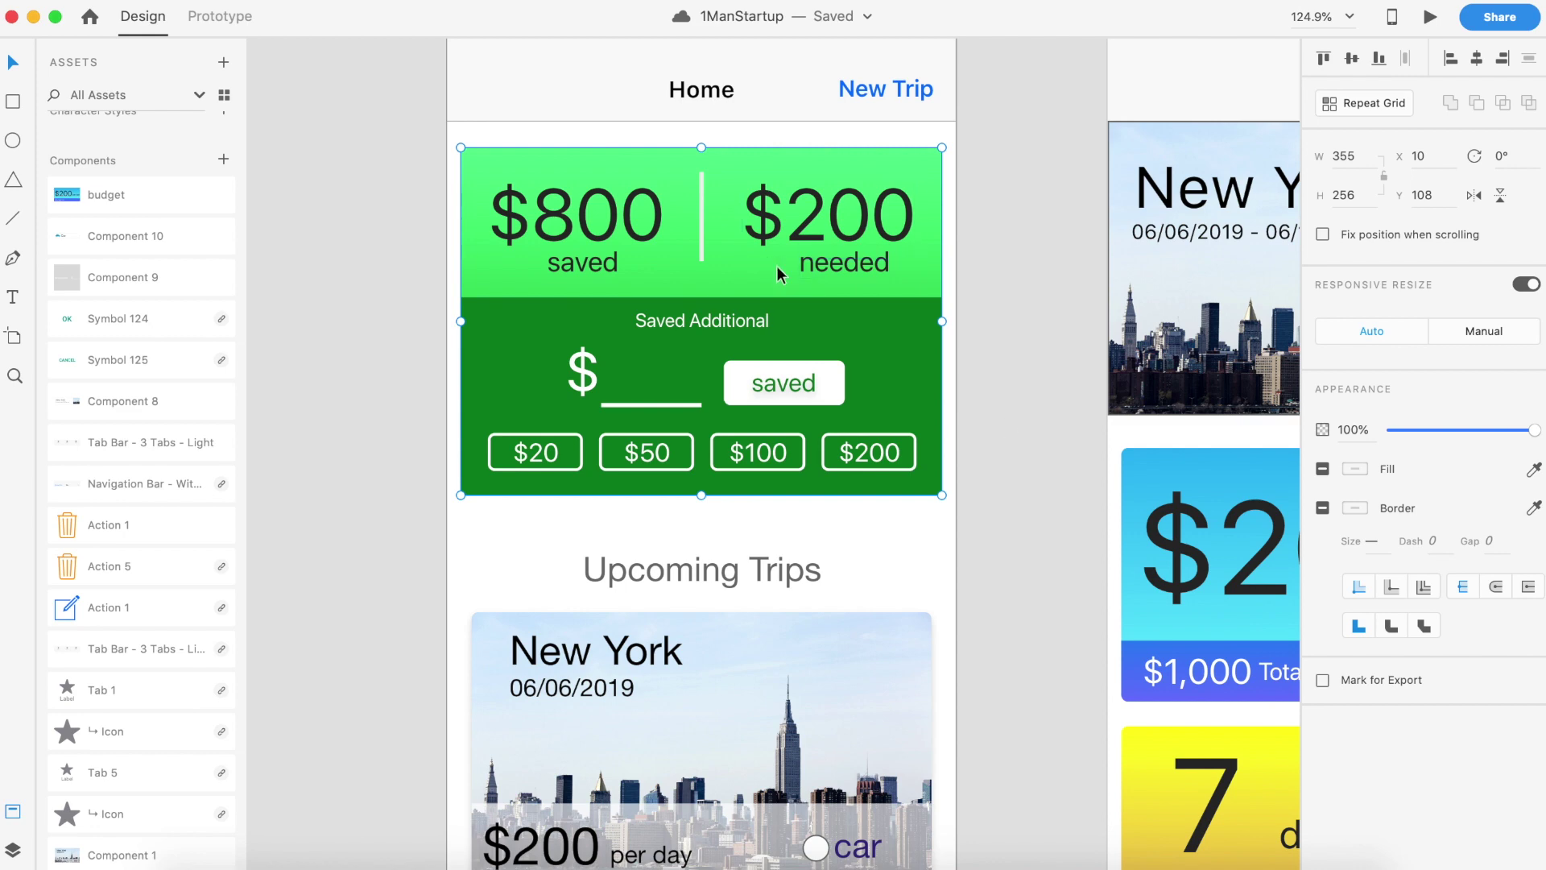
Examine the Home artboard's savings and upcoming trip cards and the per-day budget and countdown cards on Trip Detail - before trip
scroll(884, 396, "down", 5)
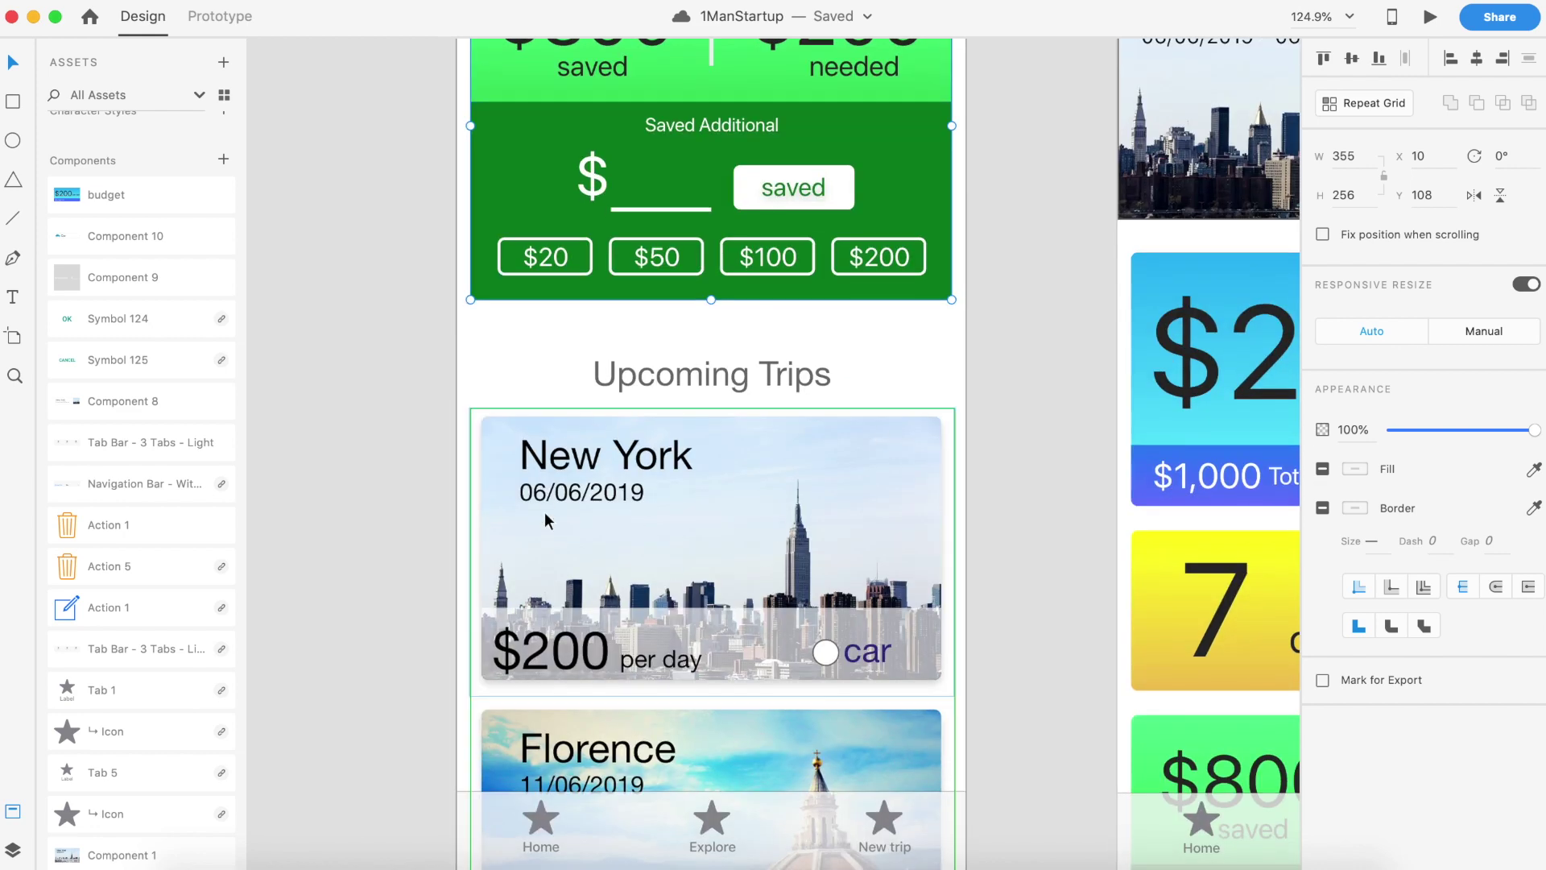
scroll(1047, 454, "down", 5)
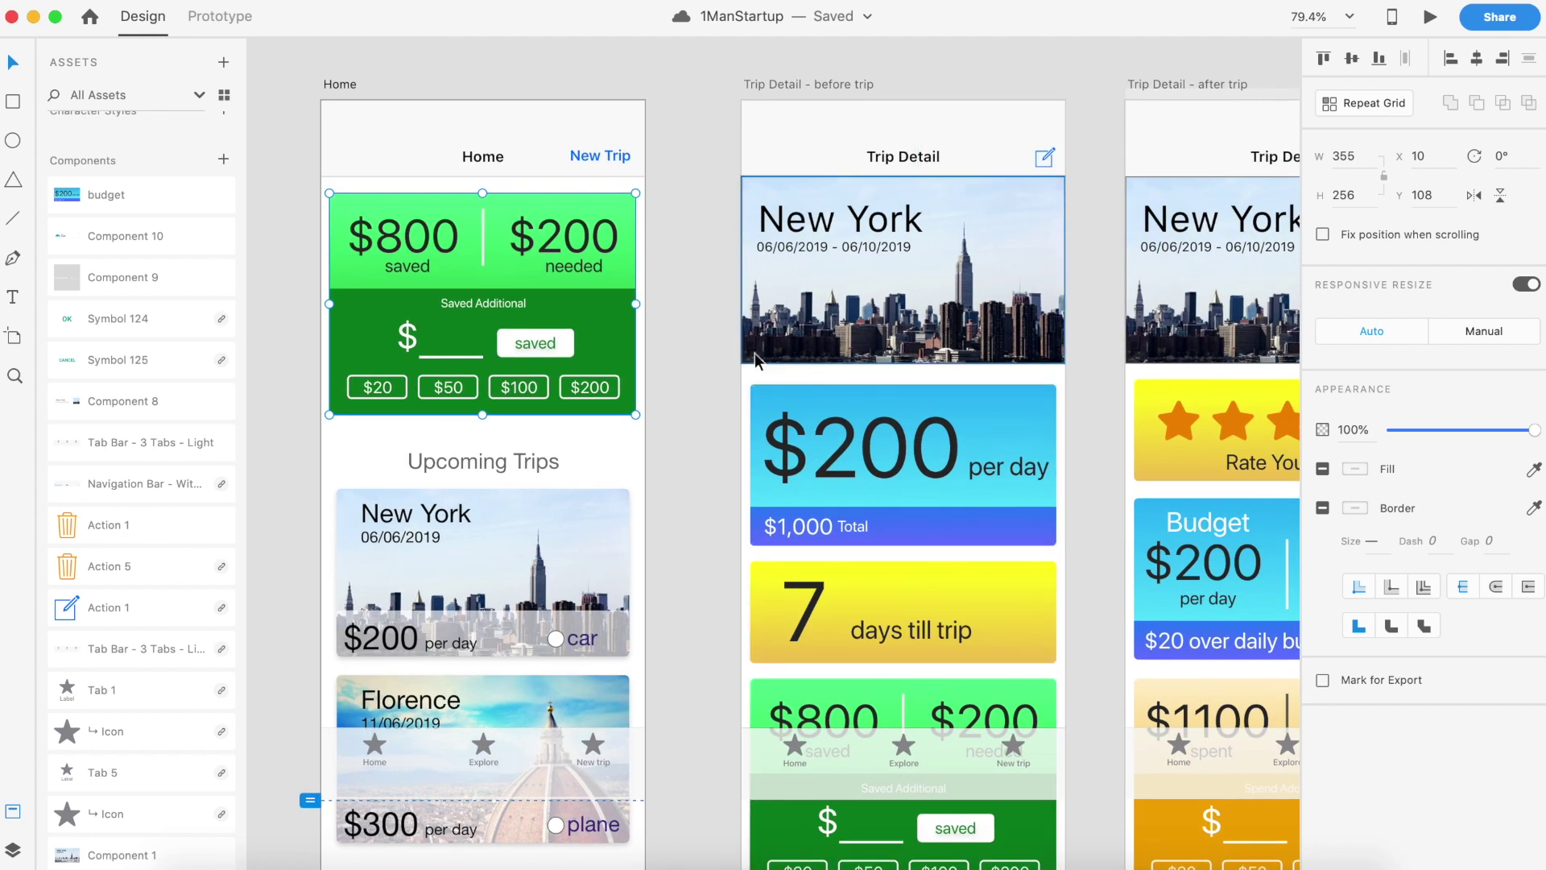
scroll(754, 353, "right", 3)
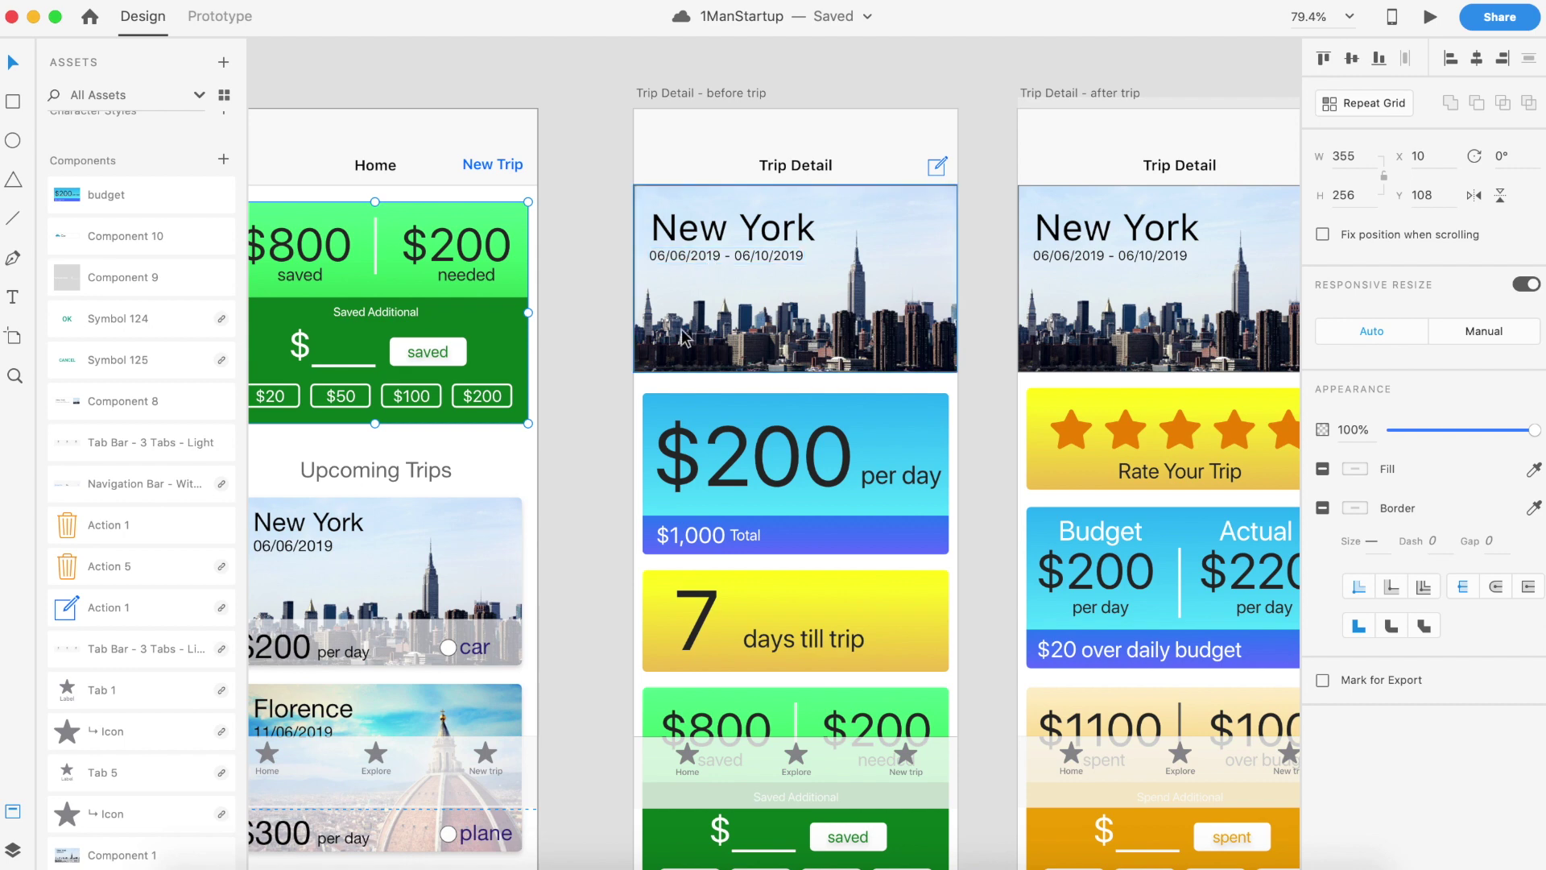
scroll(726, 354, "down", 3)
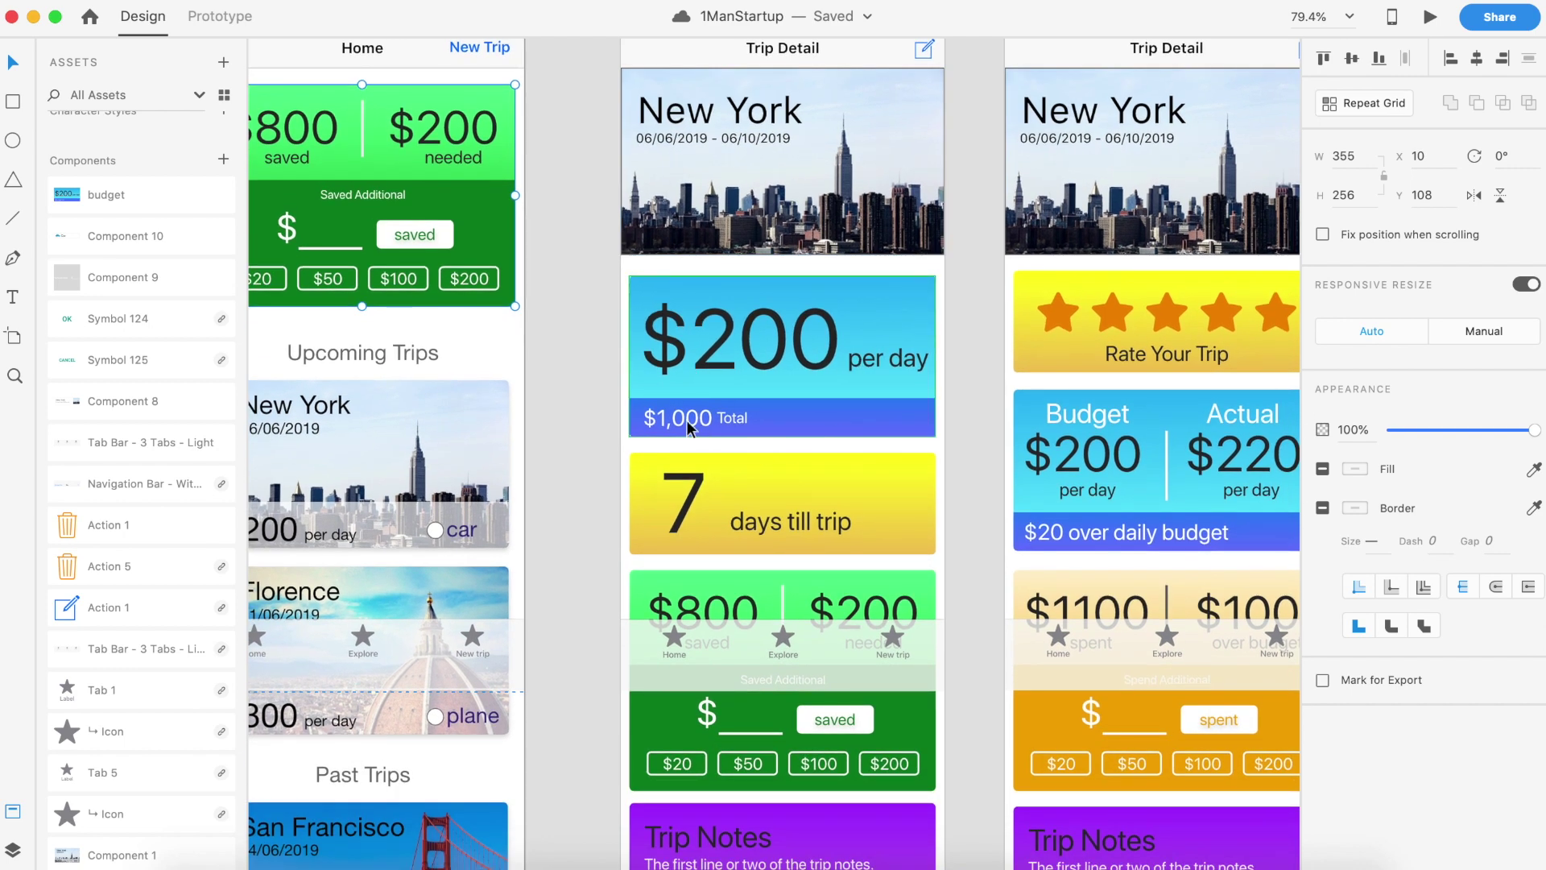
scroll(724, 422, "down", 3)
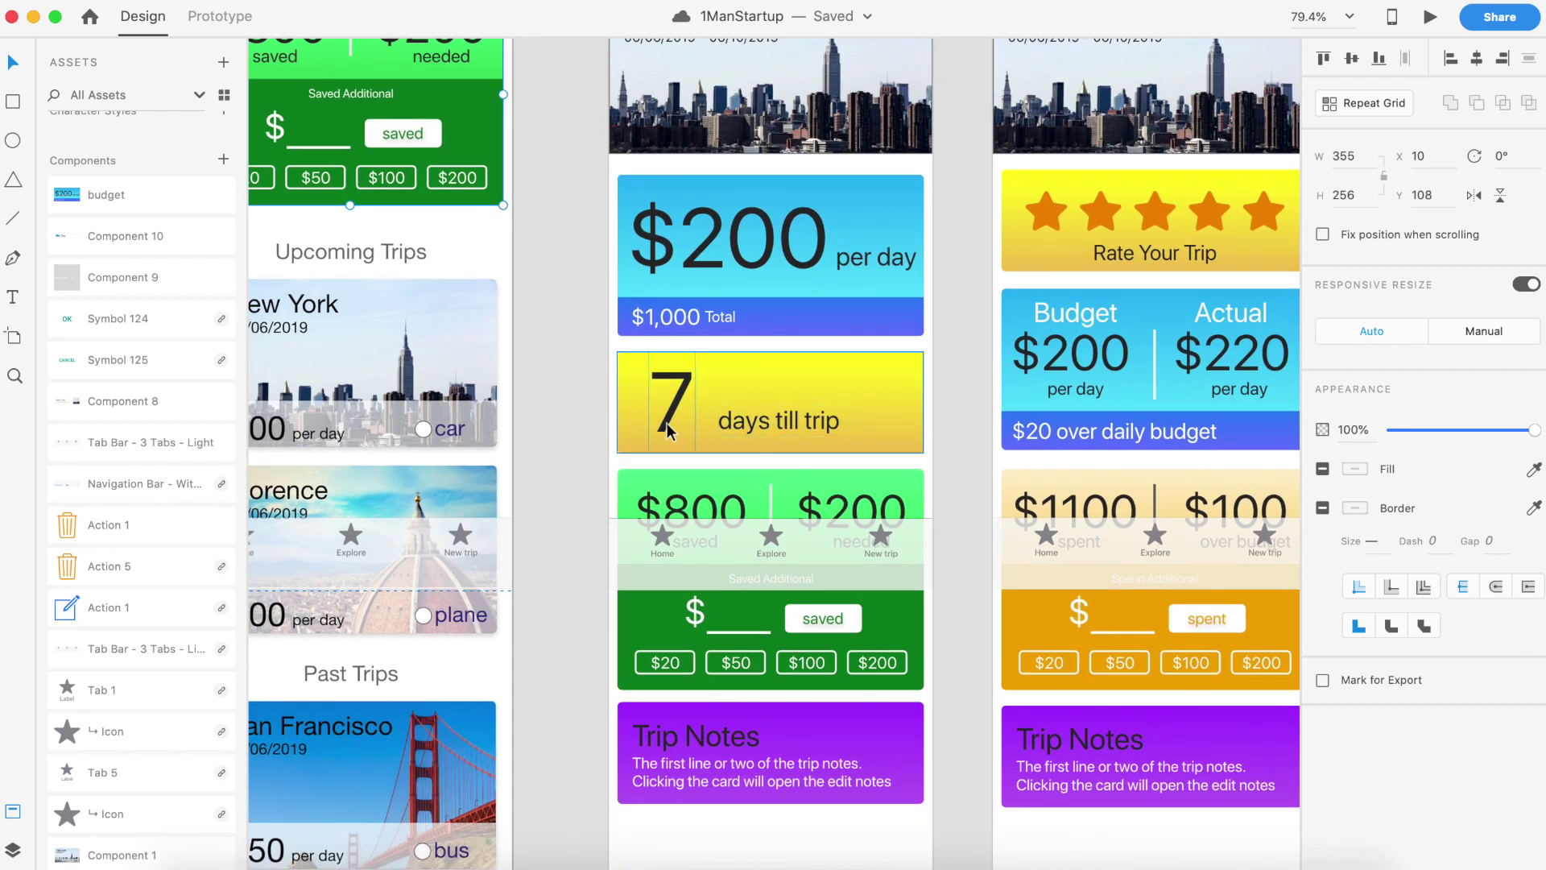
scroll(601, 417, "down", 5)
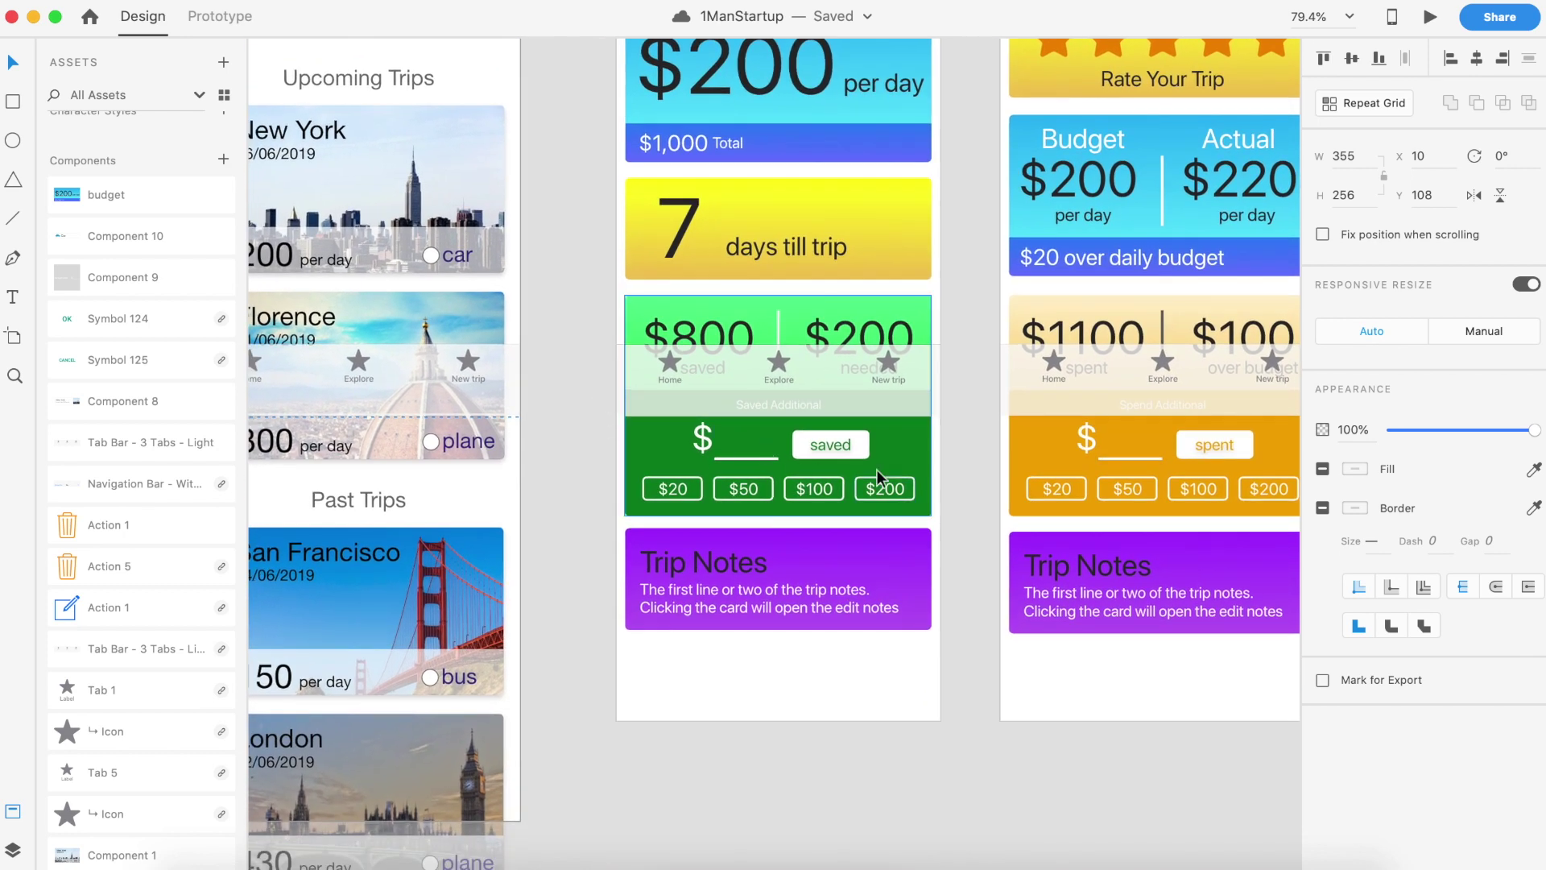
scroll(801, 436, "up", 3)
scroll(802, 437, "up", 5)
scroll(801, 437, "left", 3)
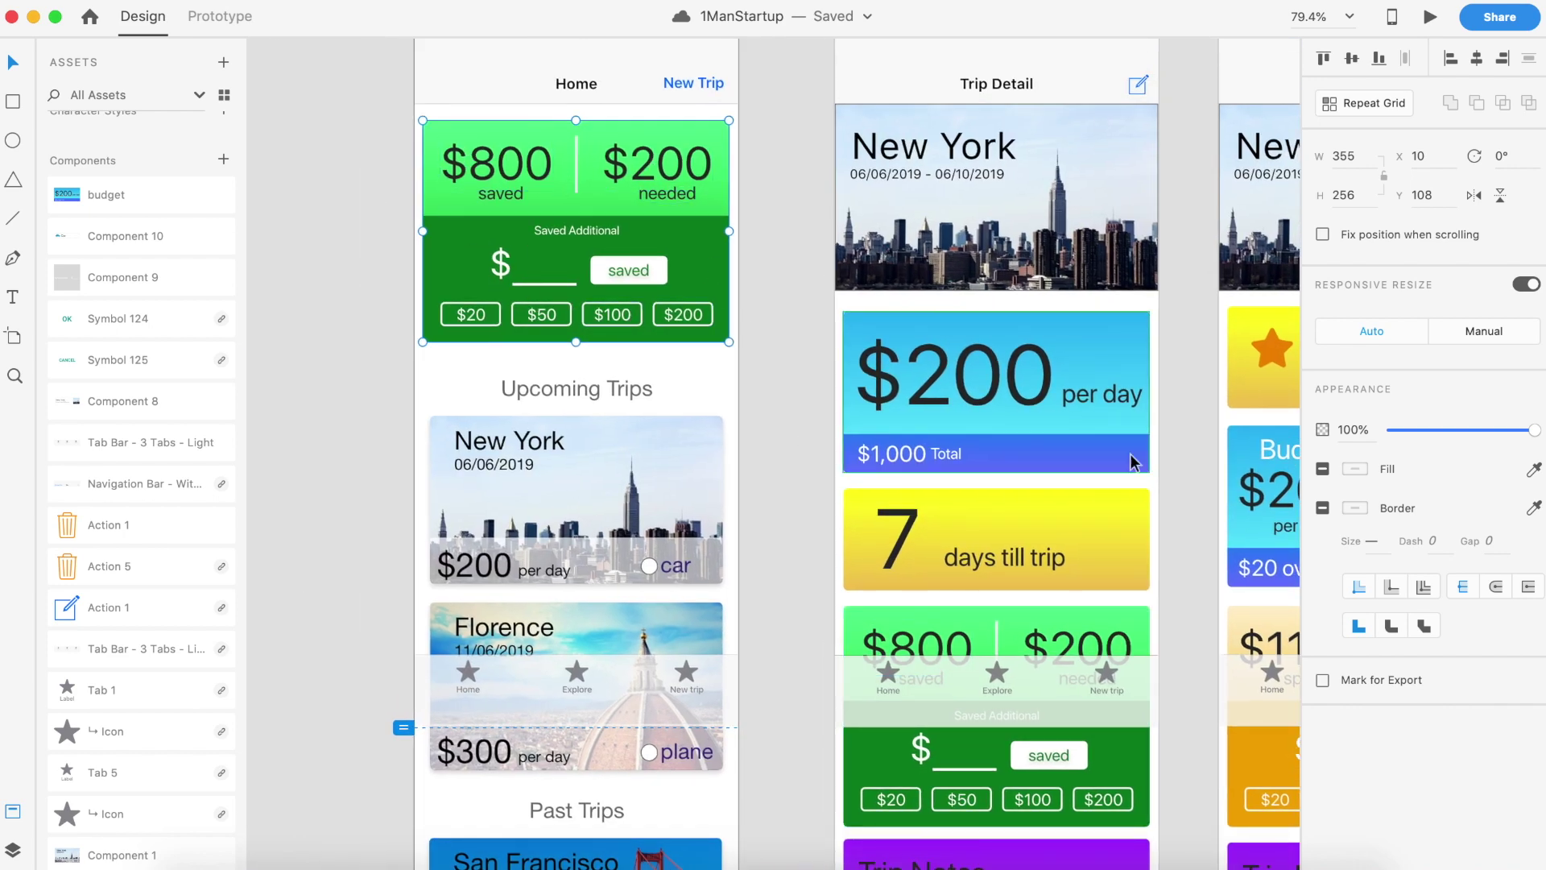
Examine the lower cards of the Trip Detail - before trip artboard, including the purple Trip Notes card
scroll(991, 728, "down", 5)
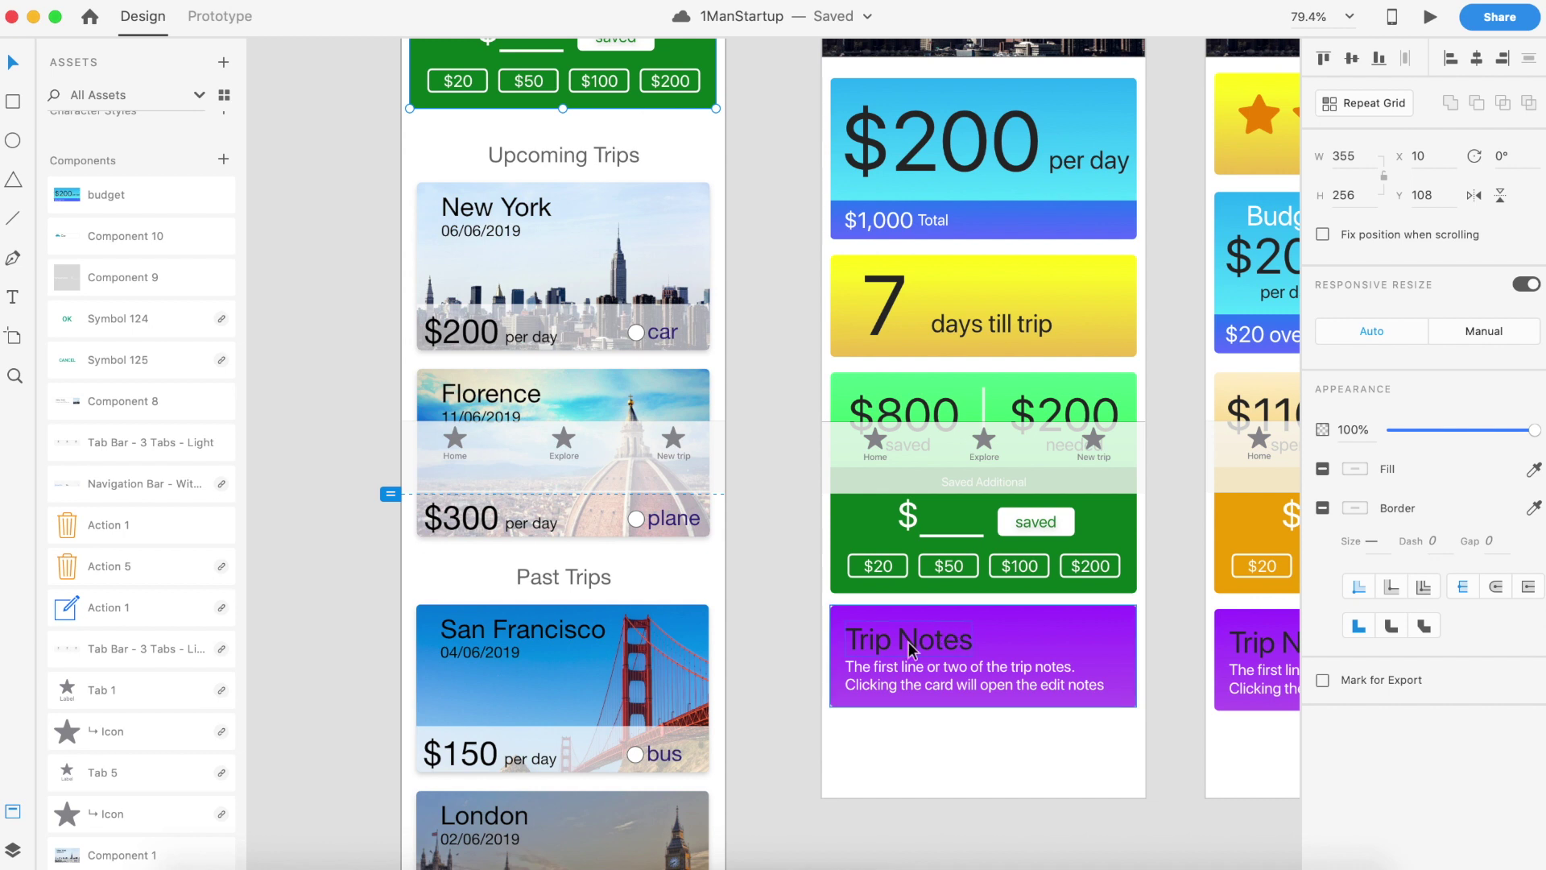
scroll(1016, 625, "down", 2)
scroll(1016, 625, "right", 1)
scroll(1016, 620, "down", 1)
scroll(1017, 620, "right", 1)
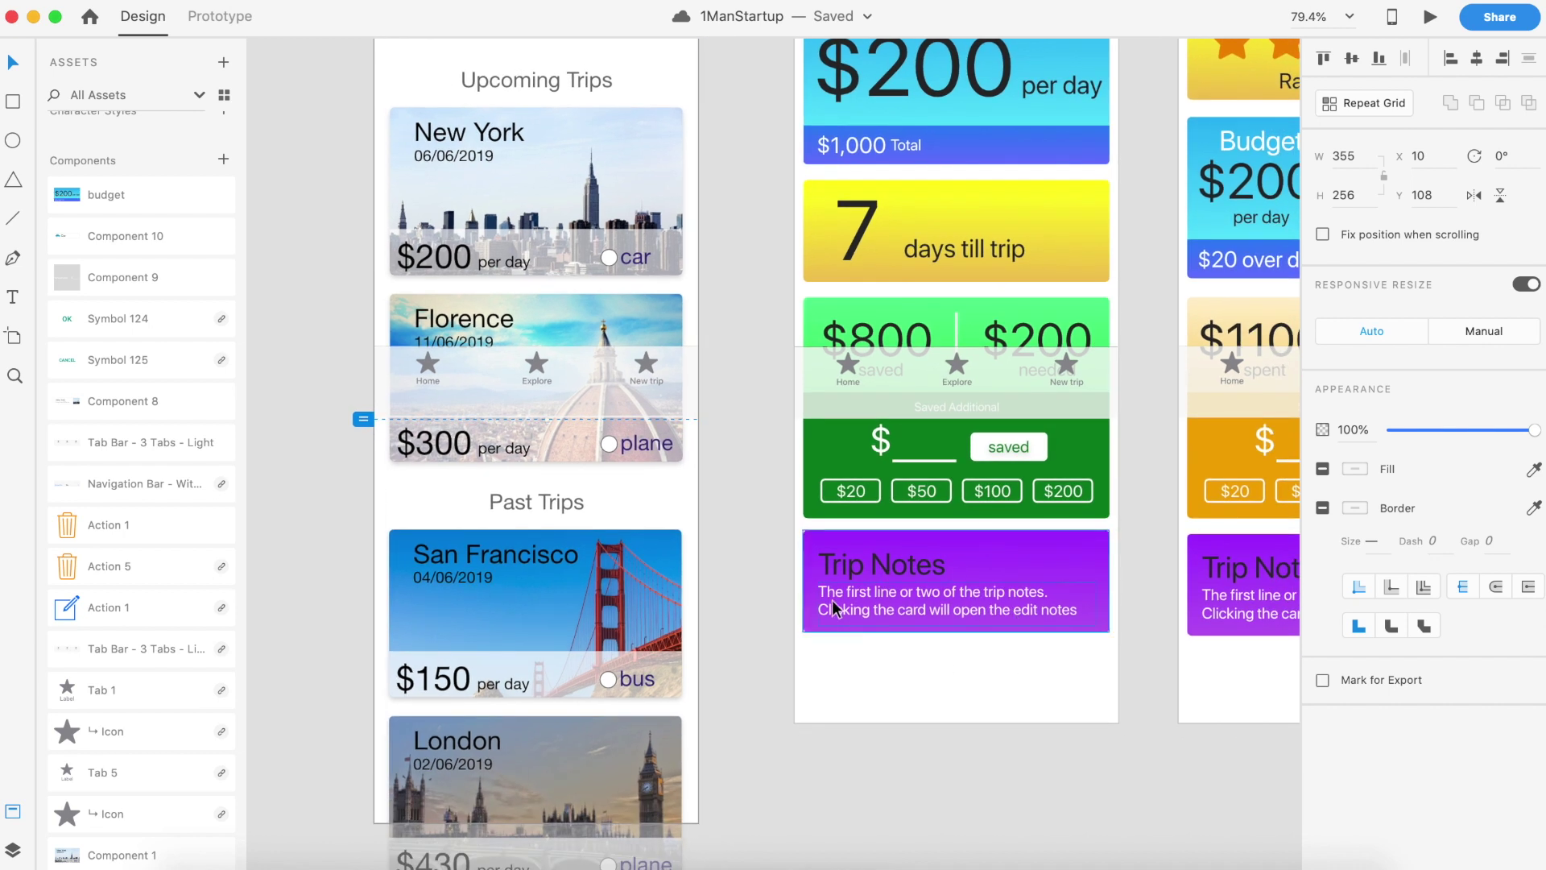
scroll(1031, 634, "up", 1)
scroll(1031, 634, "right", 1)
left_click(1030, 628)
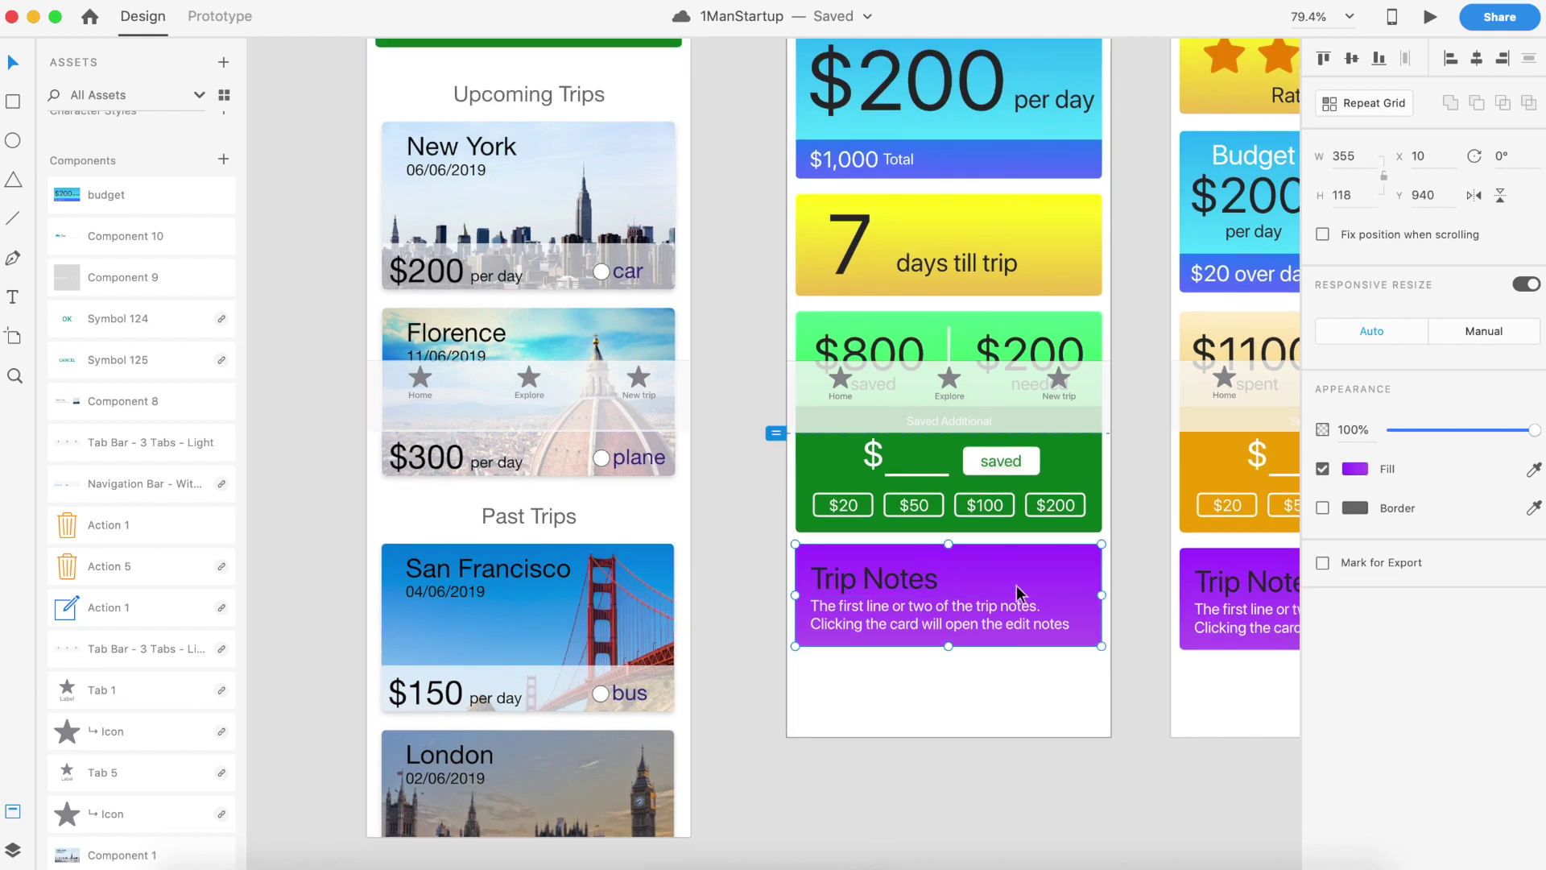
left_click(1001, 712)
Examine the Trip Detail - after trip artboard from the star rating card through the budget comparison to the spending card
scroll(1002, 709, "up", 10)
scroll(1000, 709, "right", 2)
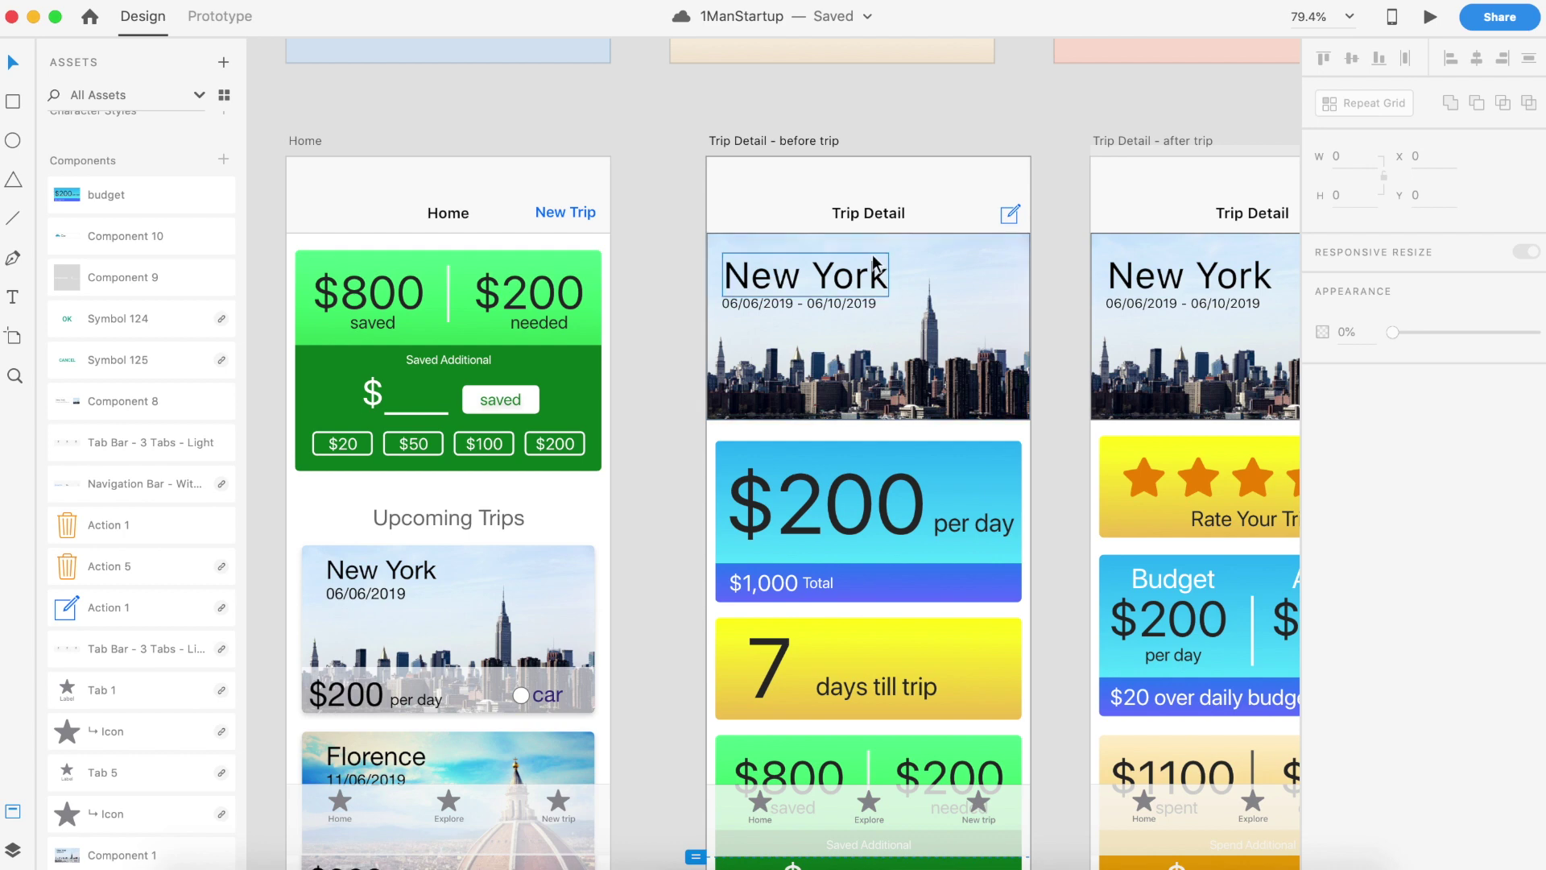
scroll(939, 368, "right", 5)
scroll(938, 369, "down", 1)
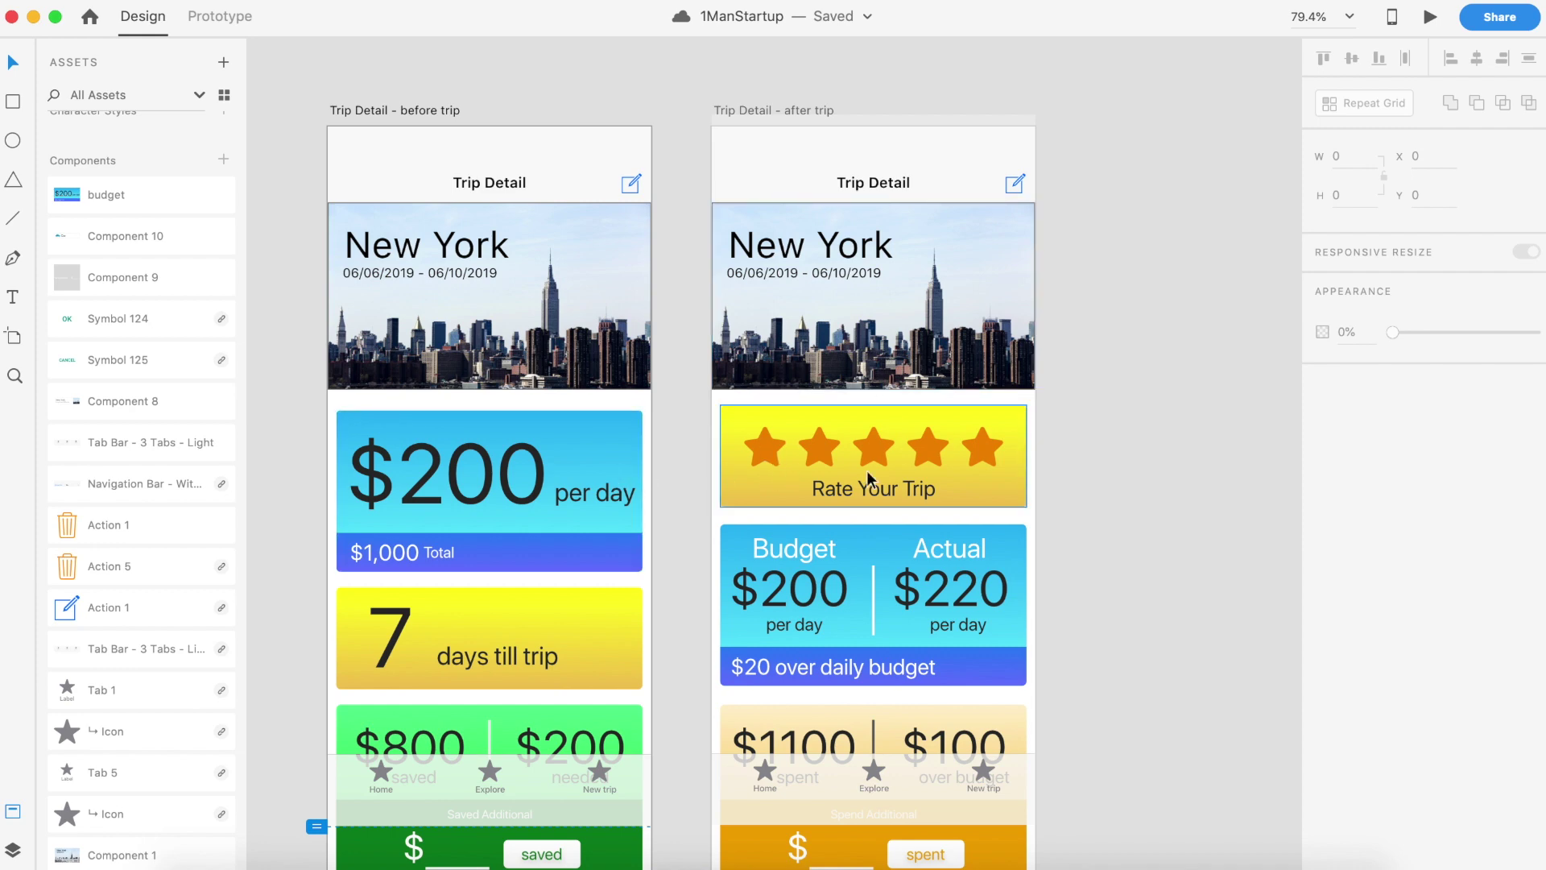
scroll(866, 470, "down", 5)
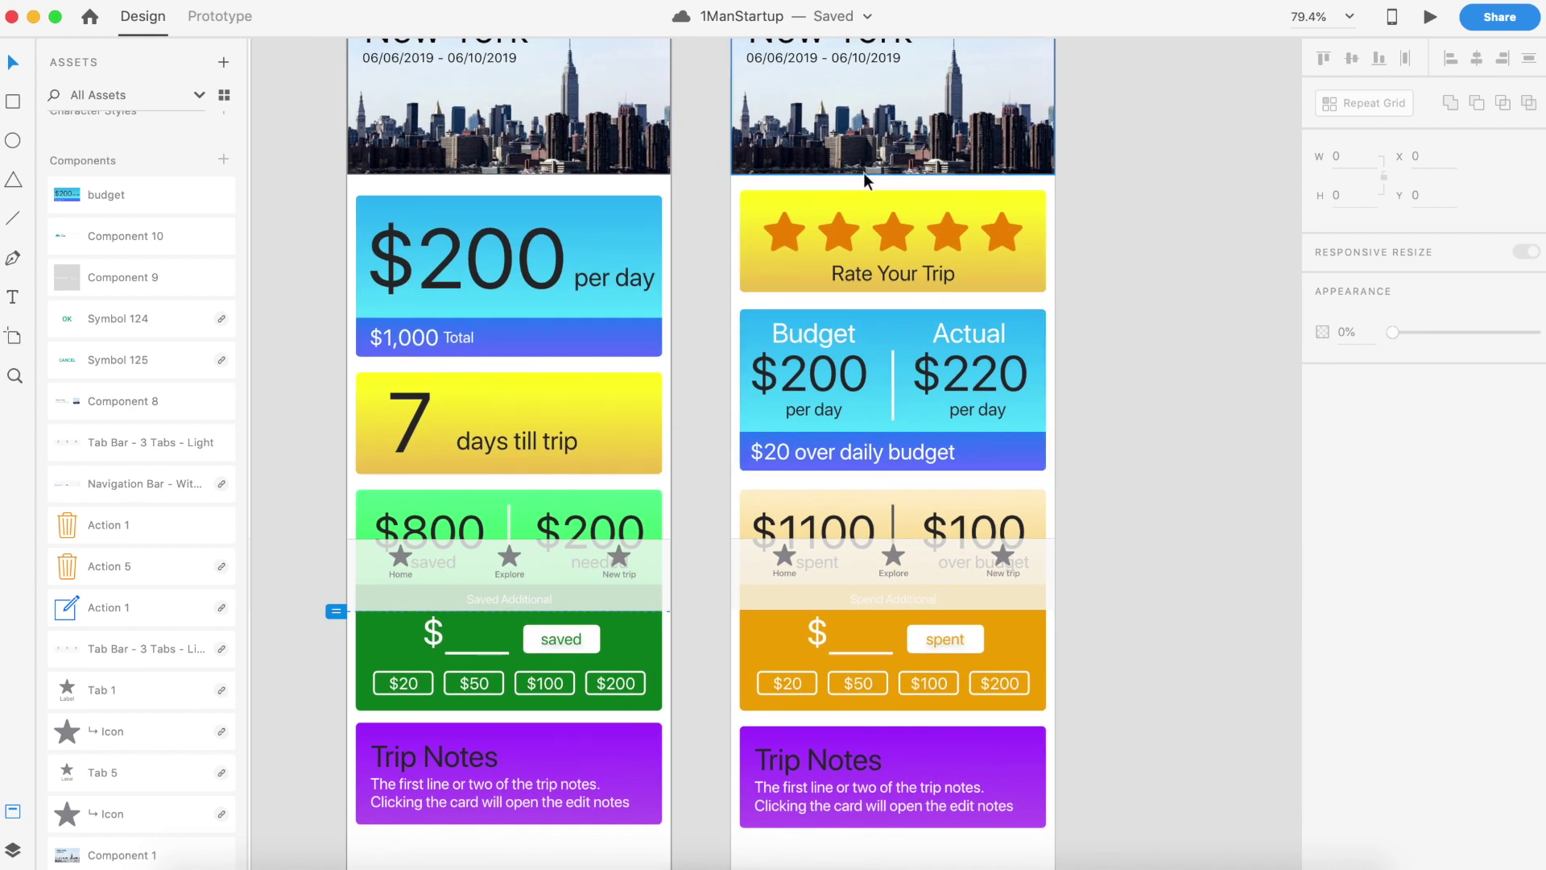
left_click(1041, 283)
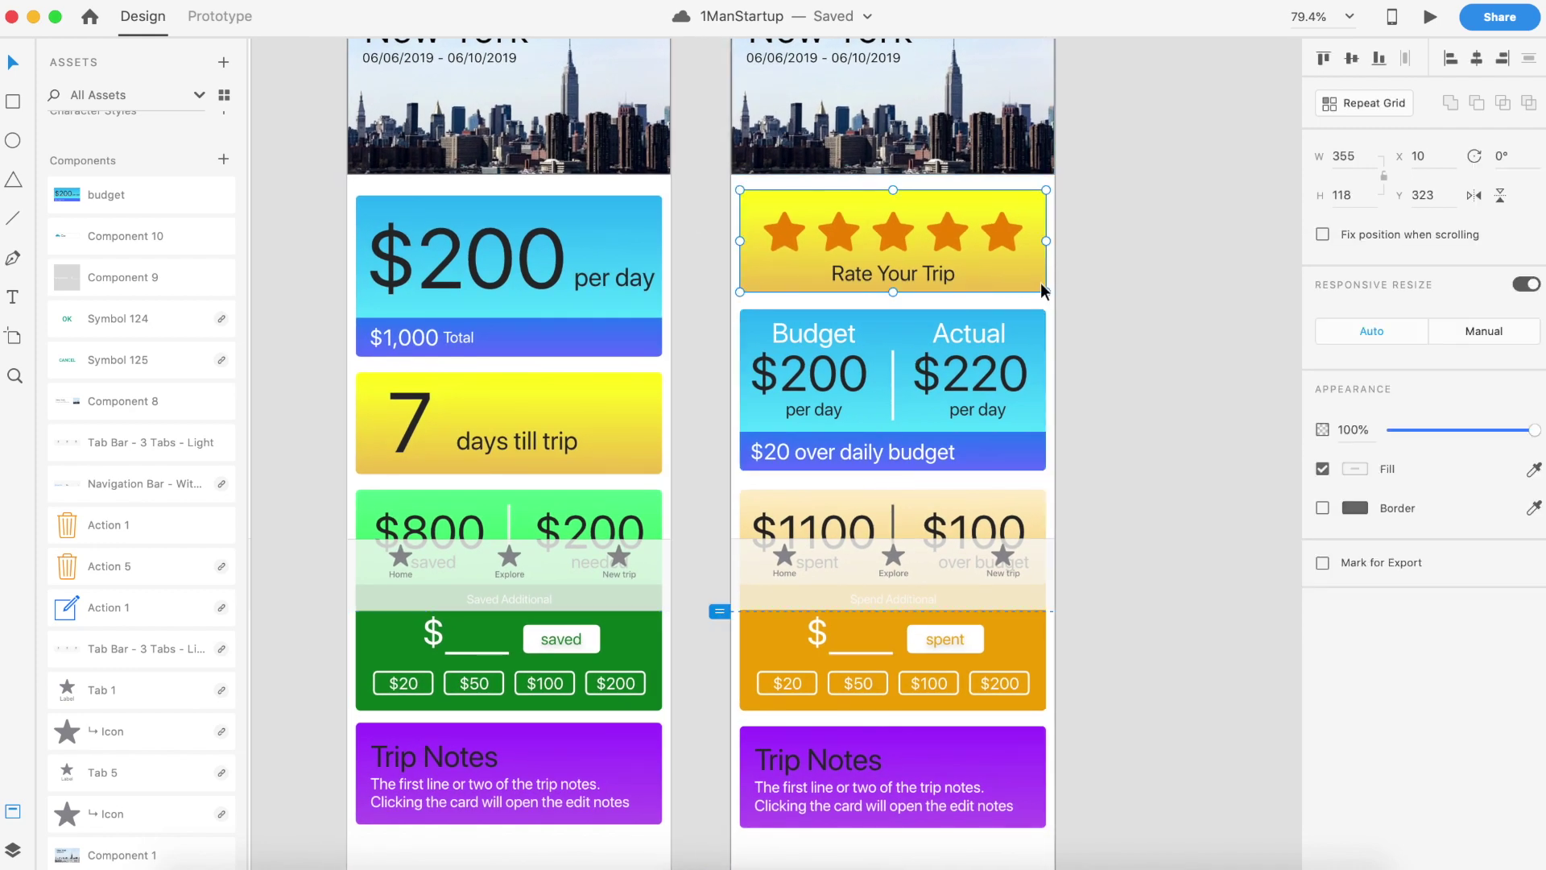
left_click(1104, 261)
scroll(1105, 373, "down", 1)
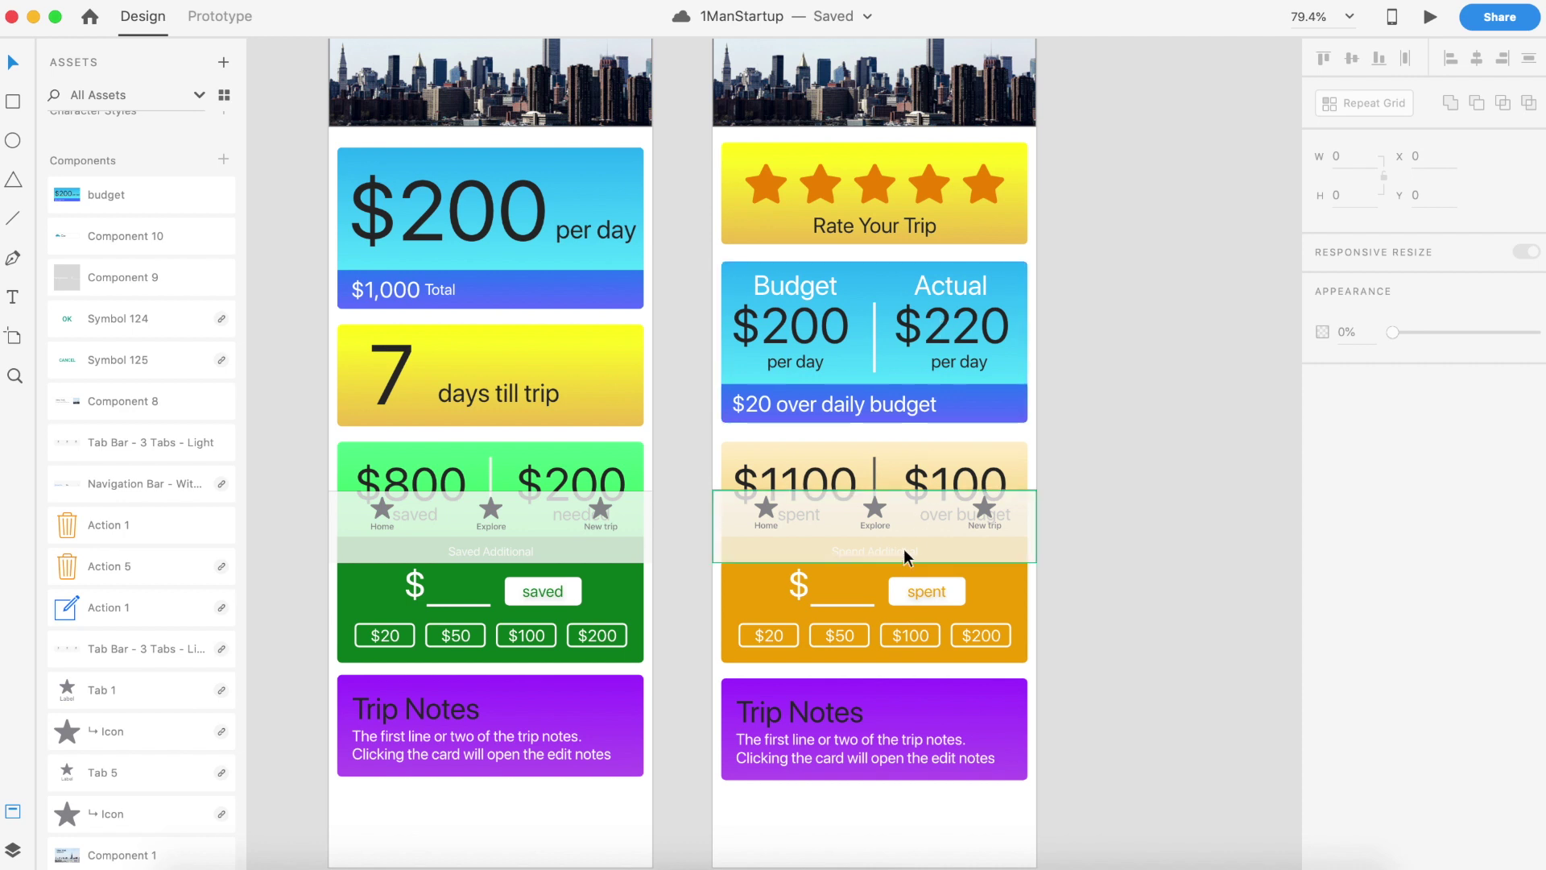
scroll(917, 535, "down", 3)
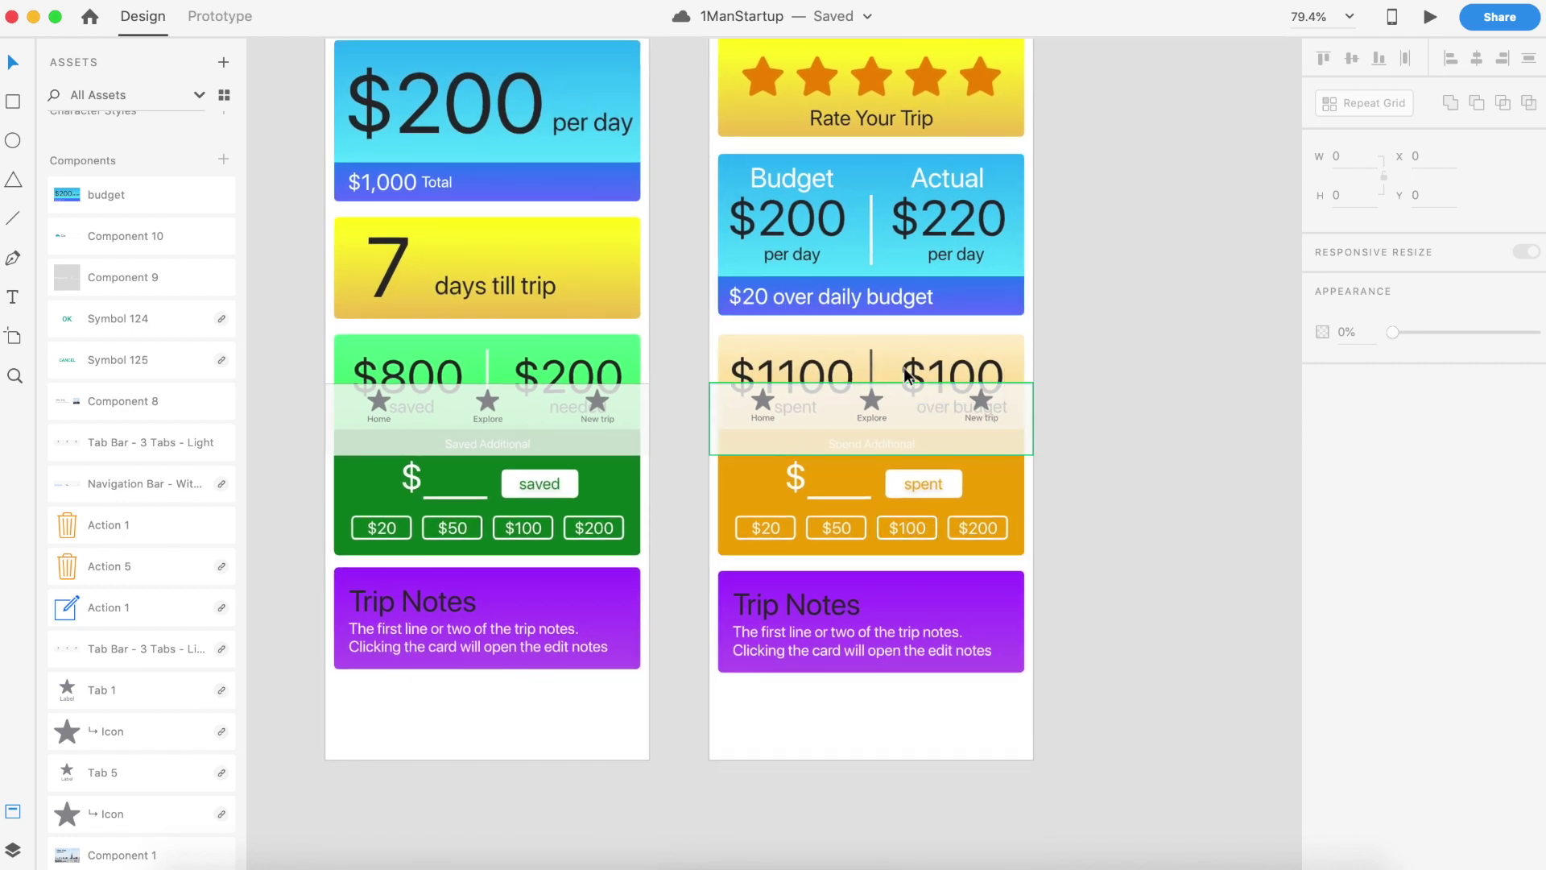
Move the tab bars up on both Trip Detail artboards, uncovering the saved and spent cards beneath them
left_click(905, 415)
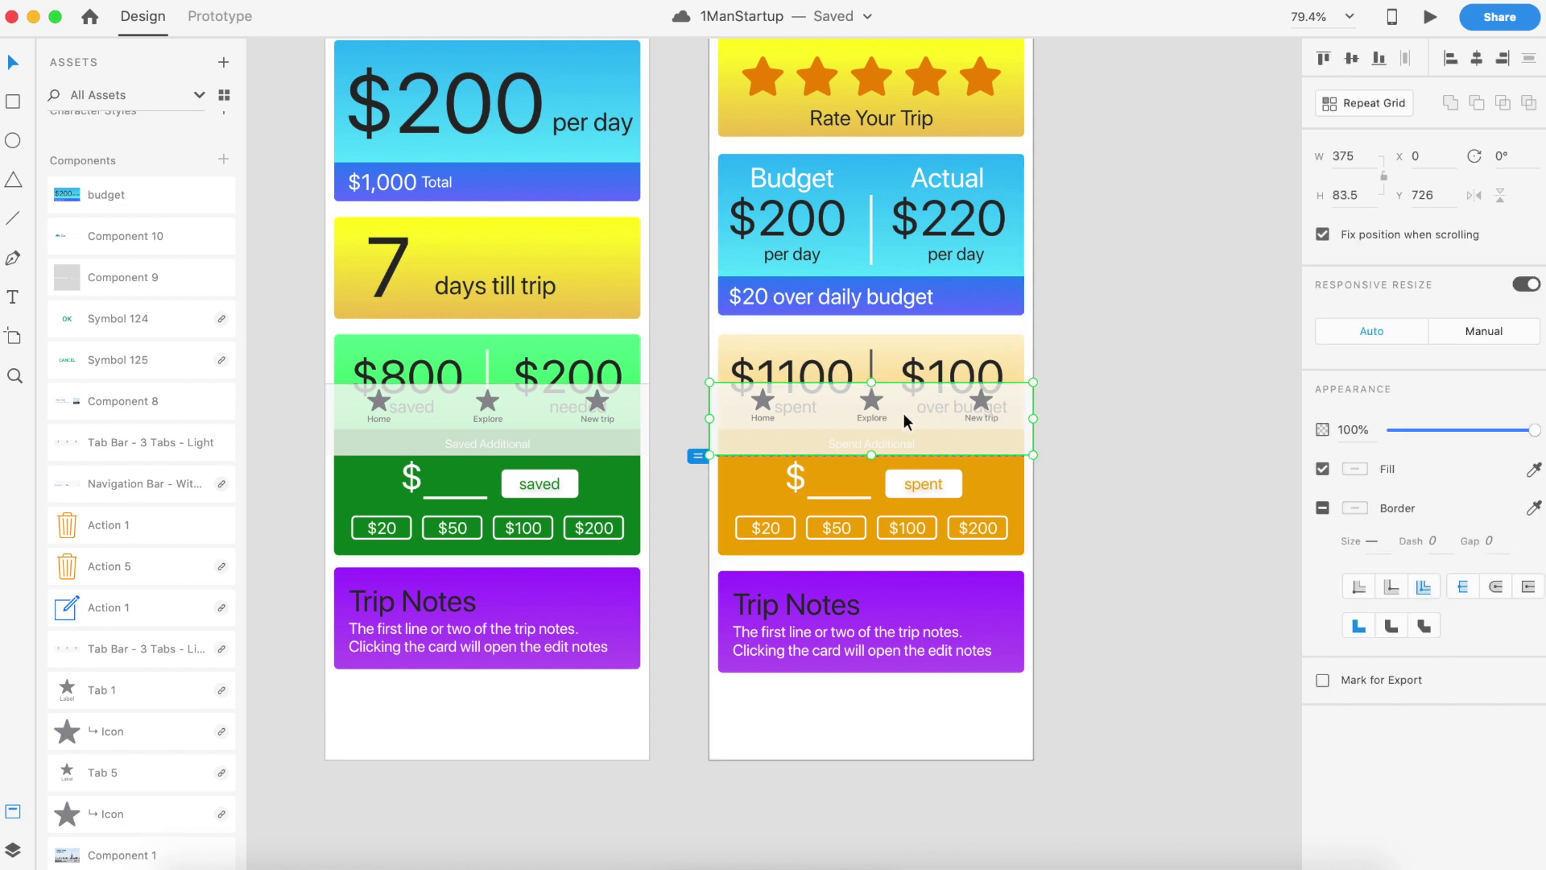
left_click_drag(914, 420, 921, 158)
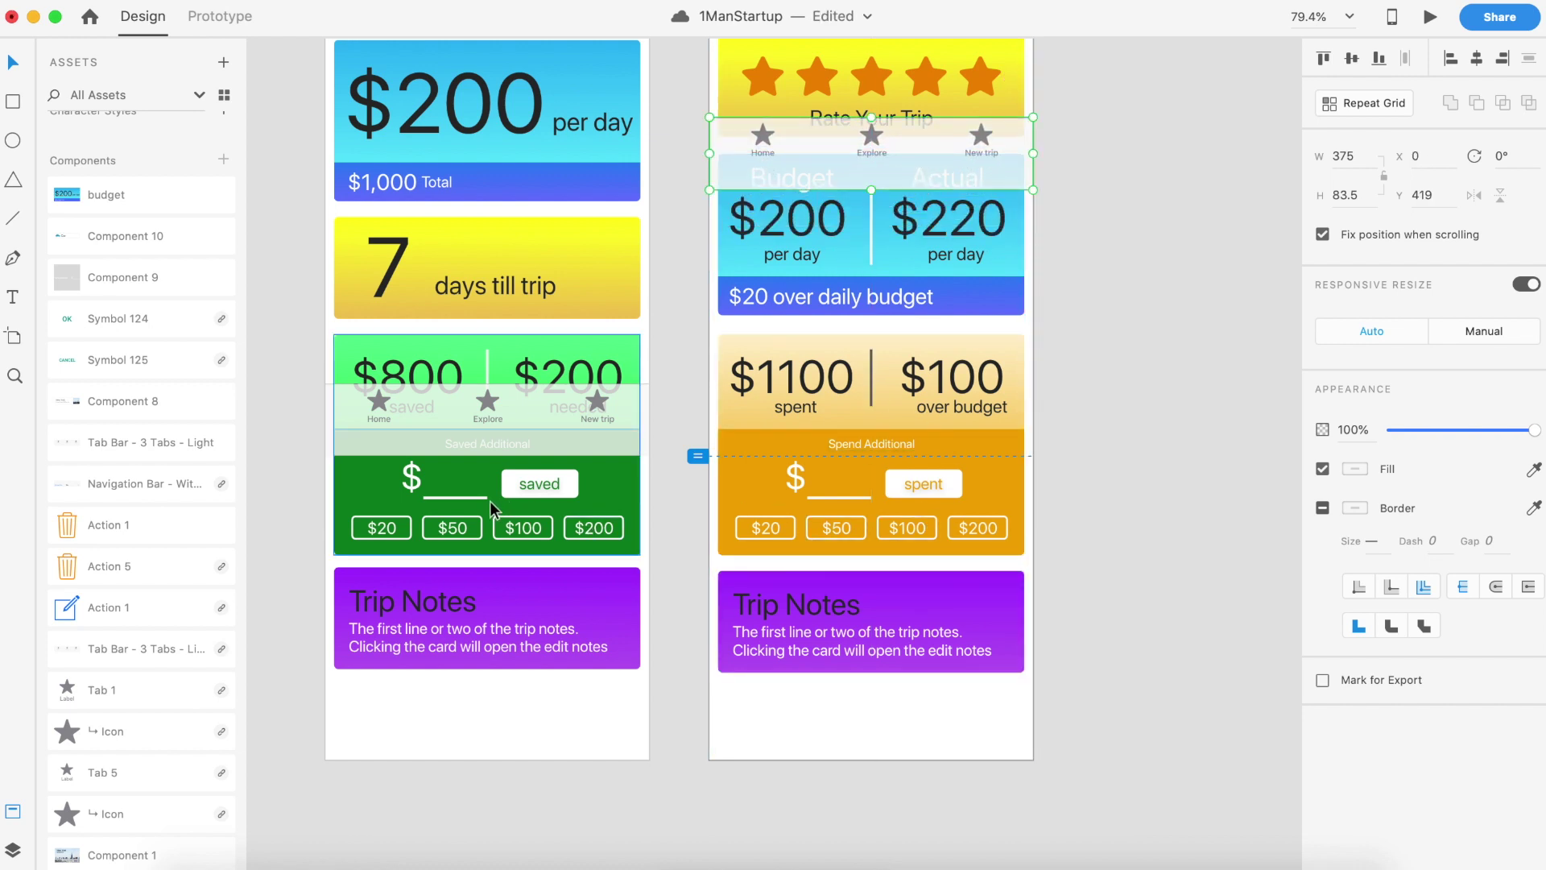
left_click_drag(460, 425, 469, 212)
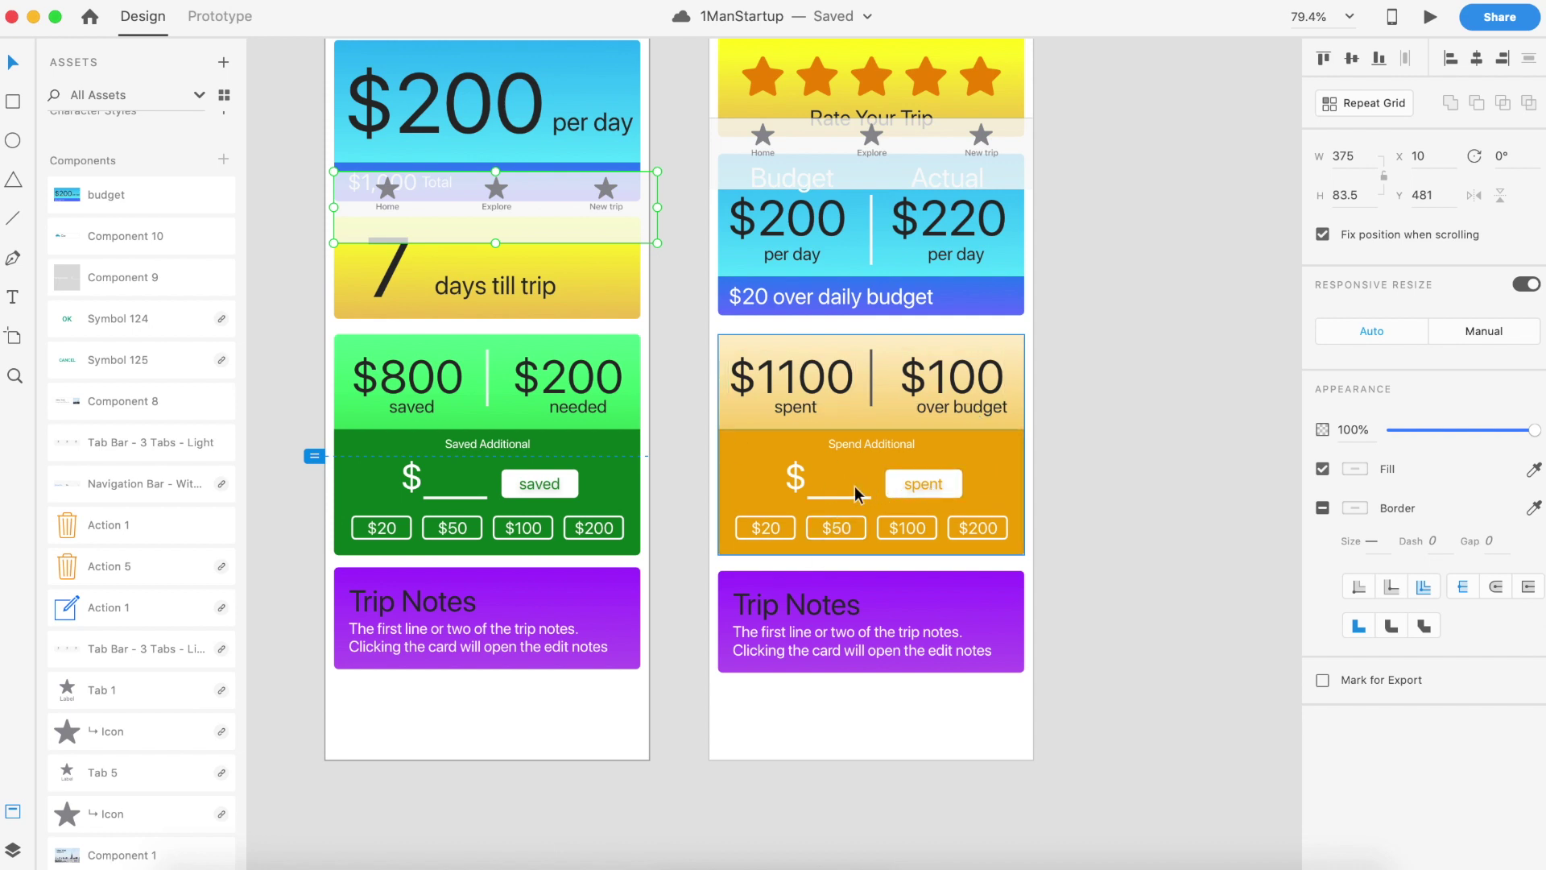
Compare the savings card on Home with the uncovered savings and spending cards on the two Trip Detail artboards
scroll(805, 477, "left", 8)
scroll(805, 477, "up", 5)
scroll(804, 476, "left", 4)
scroll(805, 476, "up", 4)
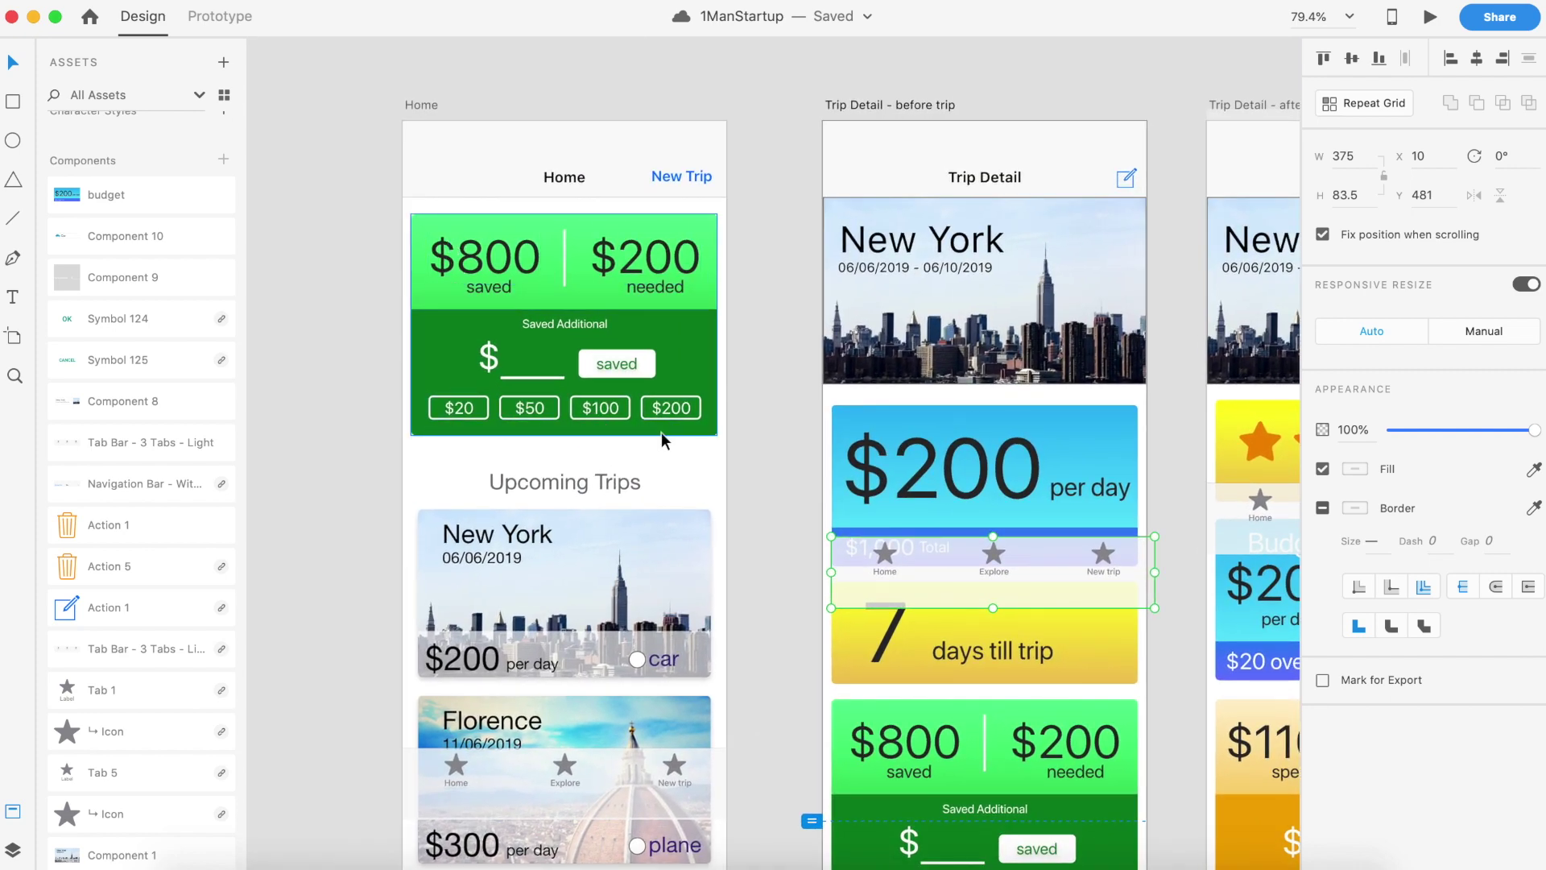
scroll(786, 430, "down", 5)
scroll(787, 430, "right", 4)
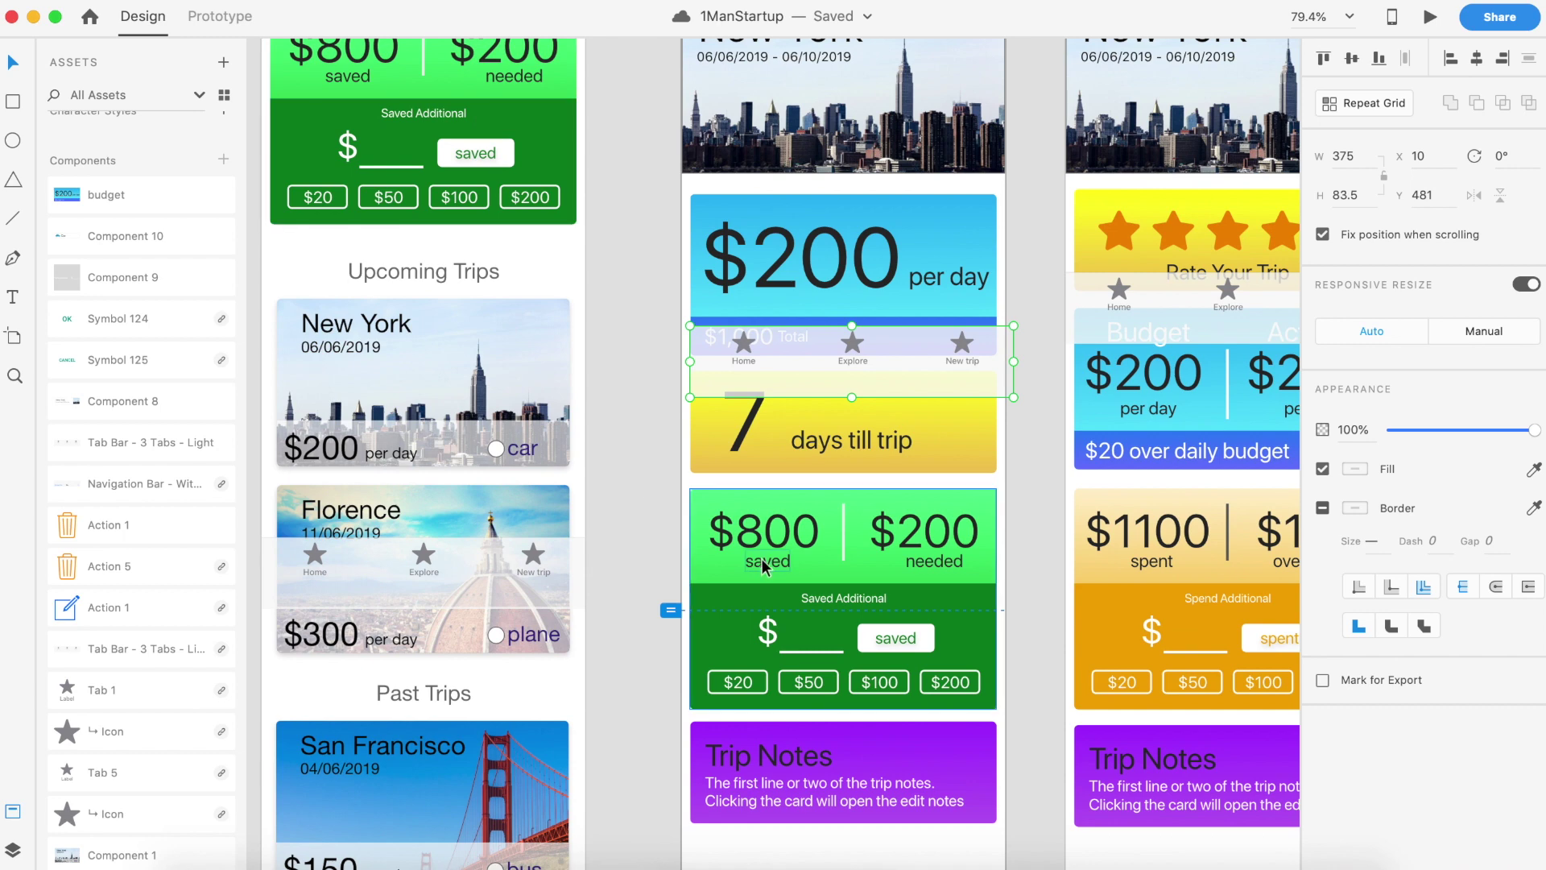
scroll(788, 437, "right", 8)
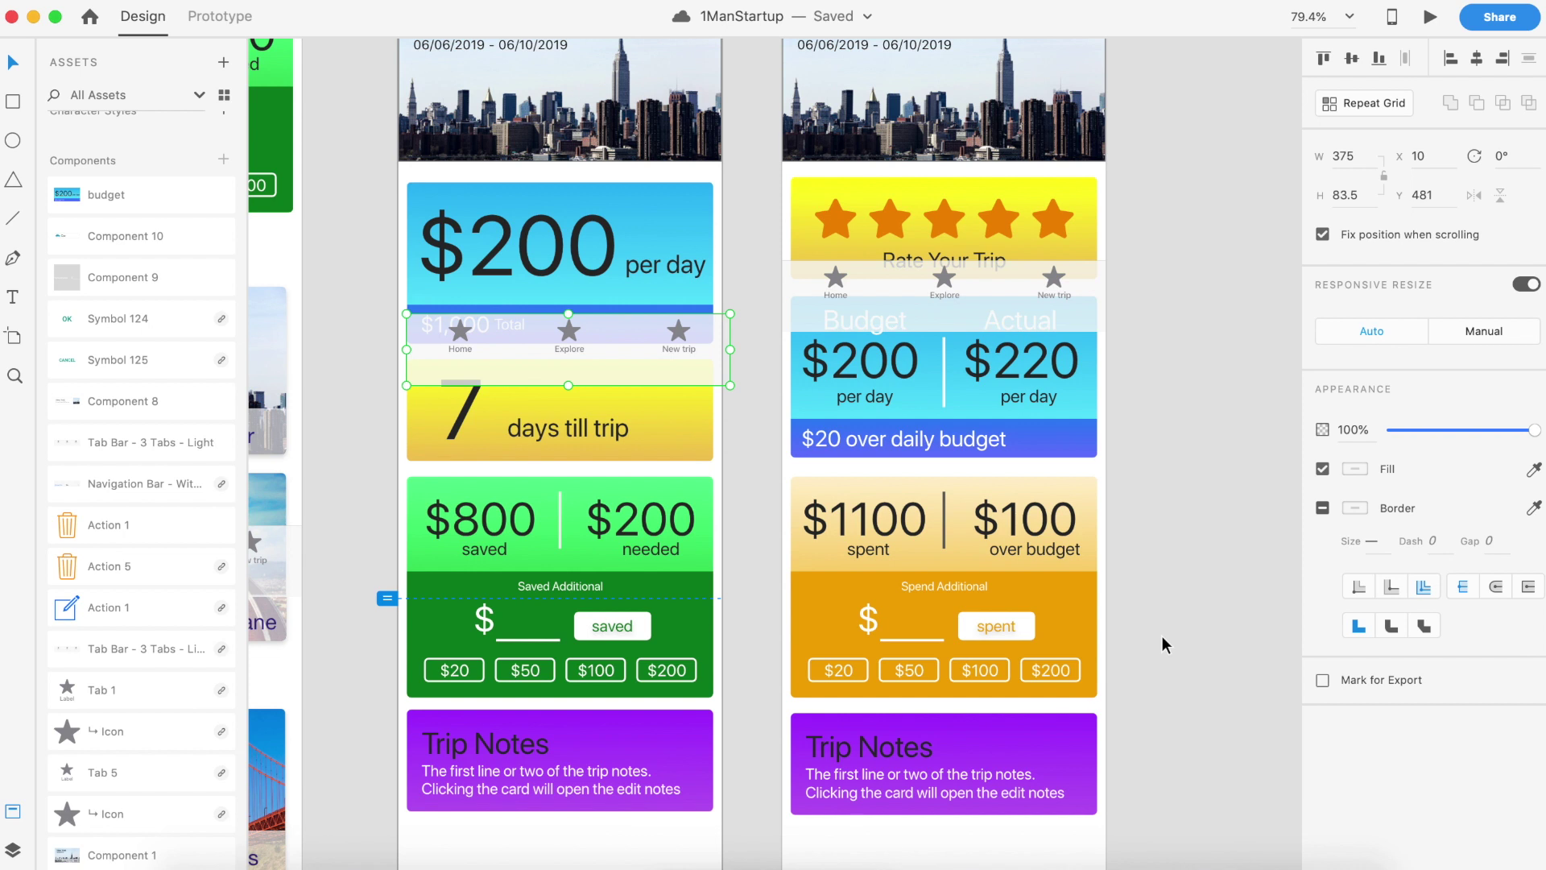
Move the tab bars back down on both Trip Detail artboards, to Y 726 after trip and X 0, Y 727 before trip
left_click_drag(996, 313, 995, 565)
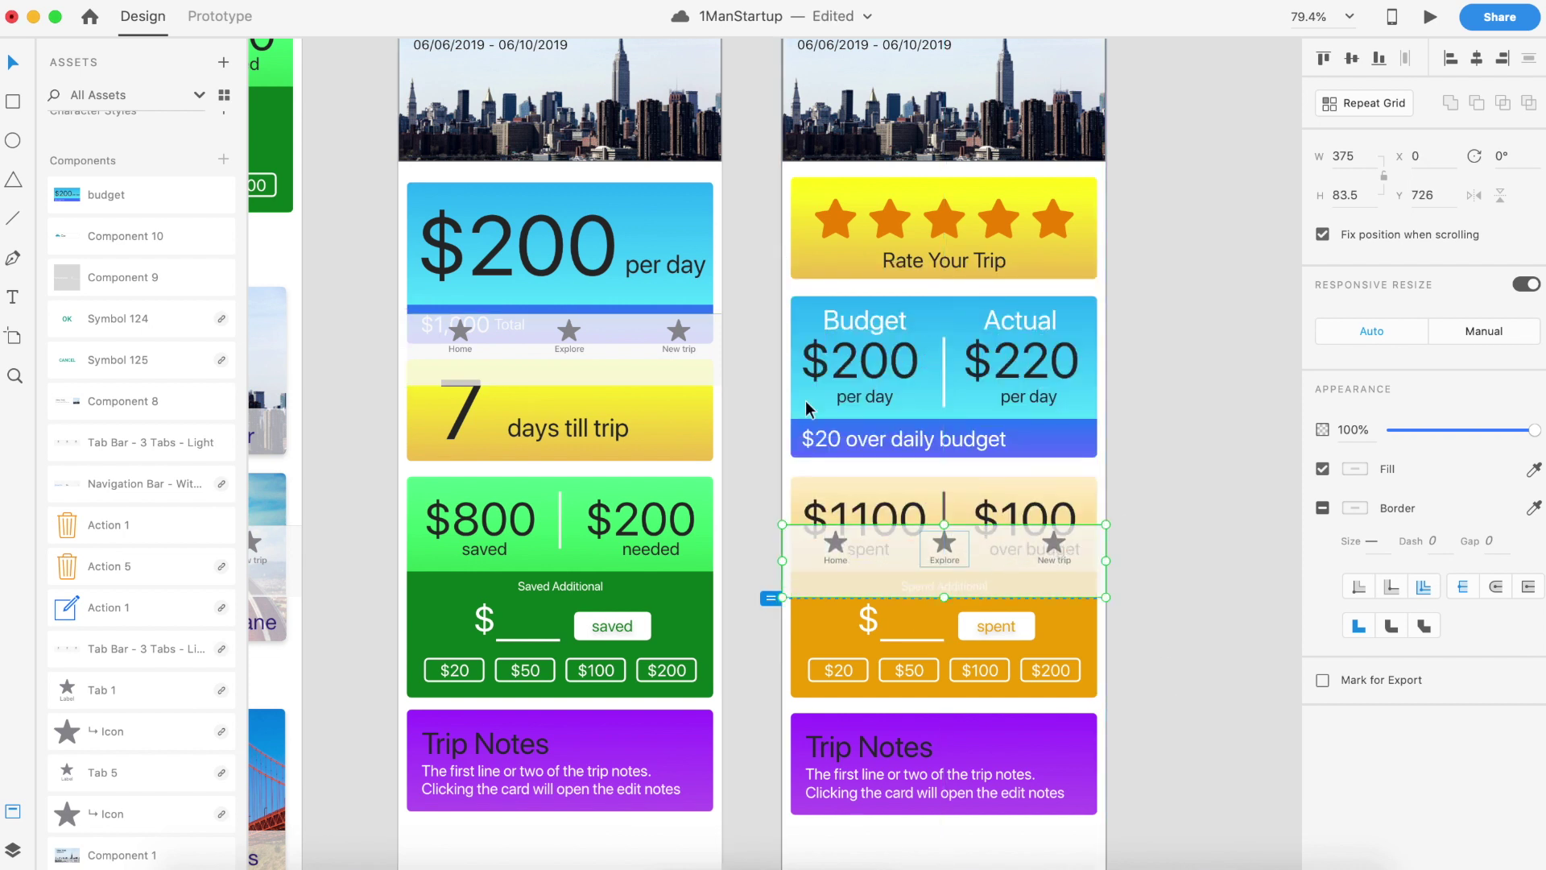
left_click_drag(649, 338, 632, 536)
Examine the explore artboard's Best Value destination cards and compare them with the Trip Detail - after trip artboard
scroll(797, 463, "down", 5)
scroll(981, 451, "down", 3)
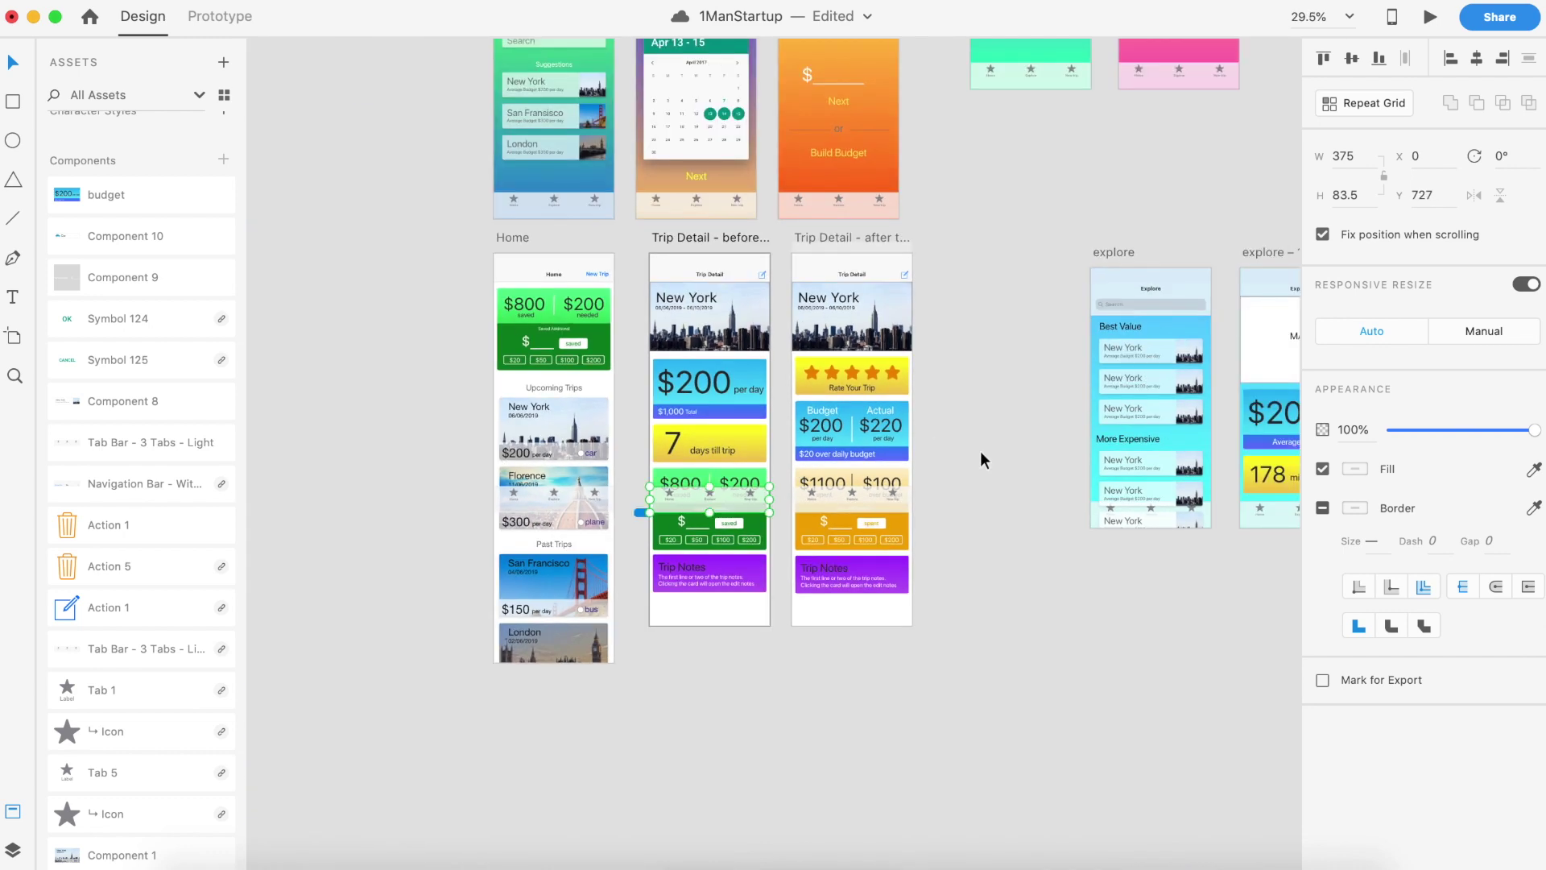
scroll(980, 451, "up", 5)
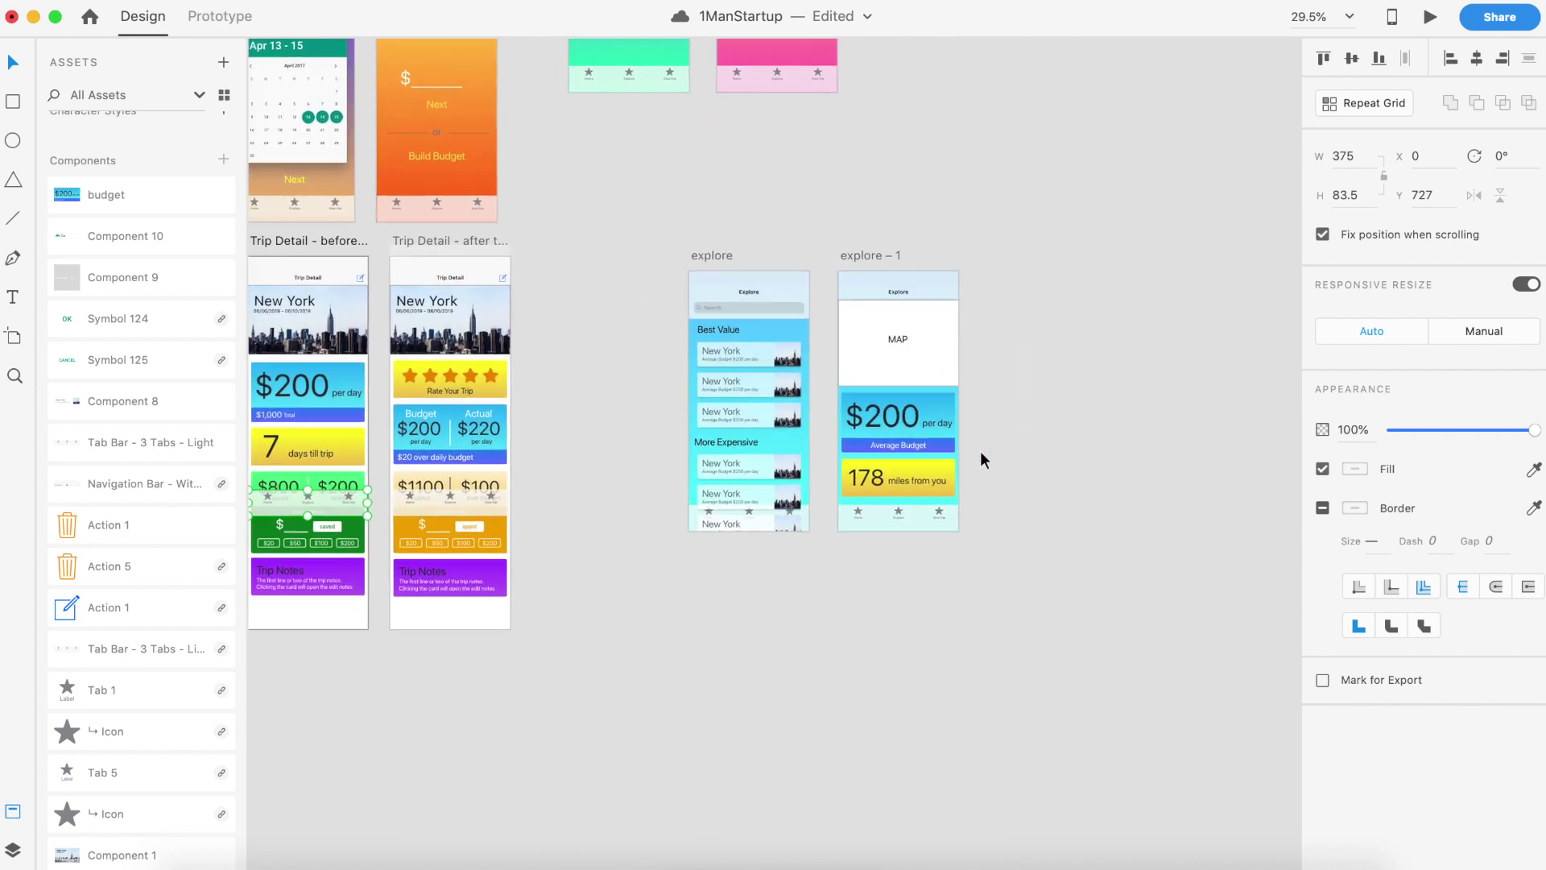
scroll(978, 446, "left", 3)
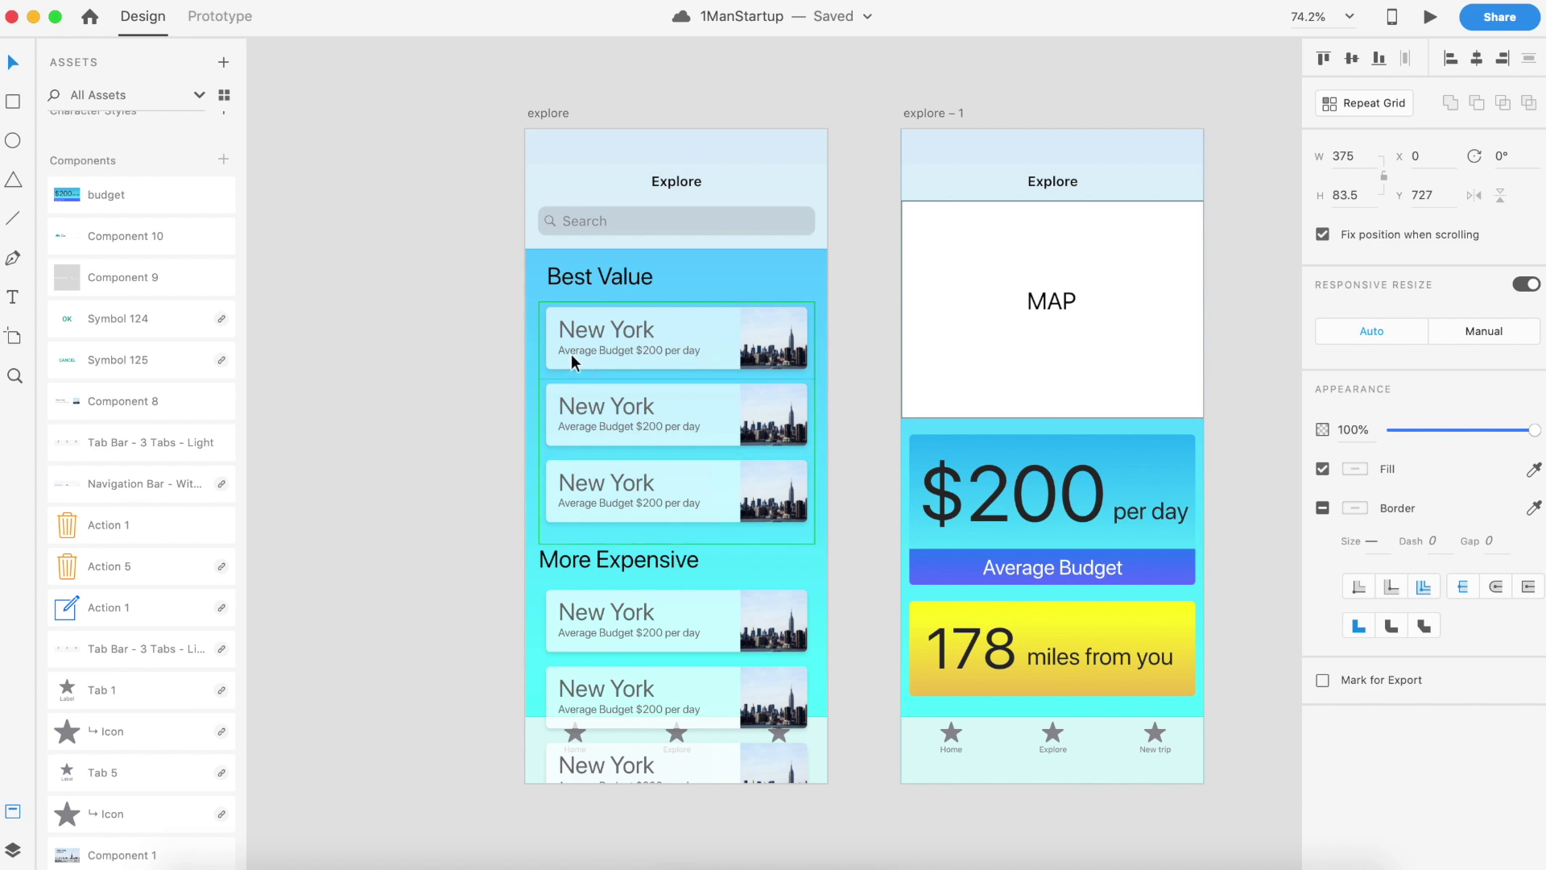
double_click(647, 352)
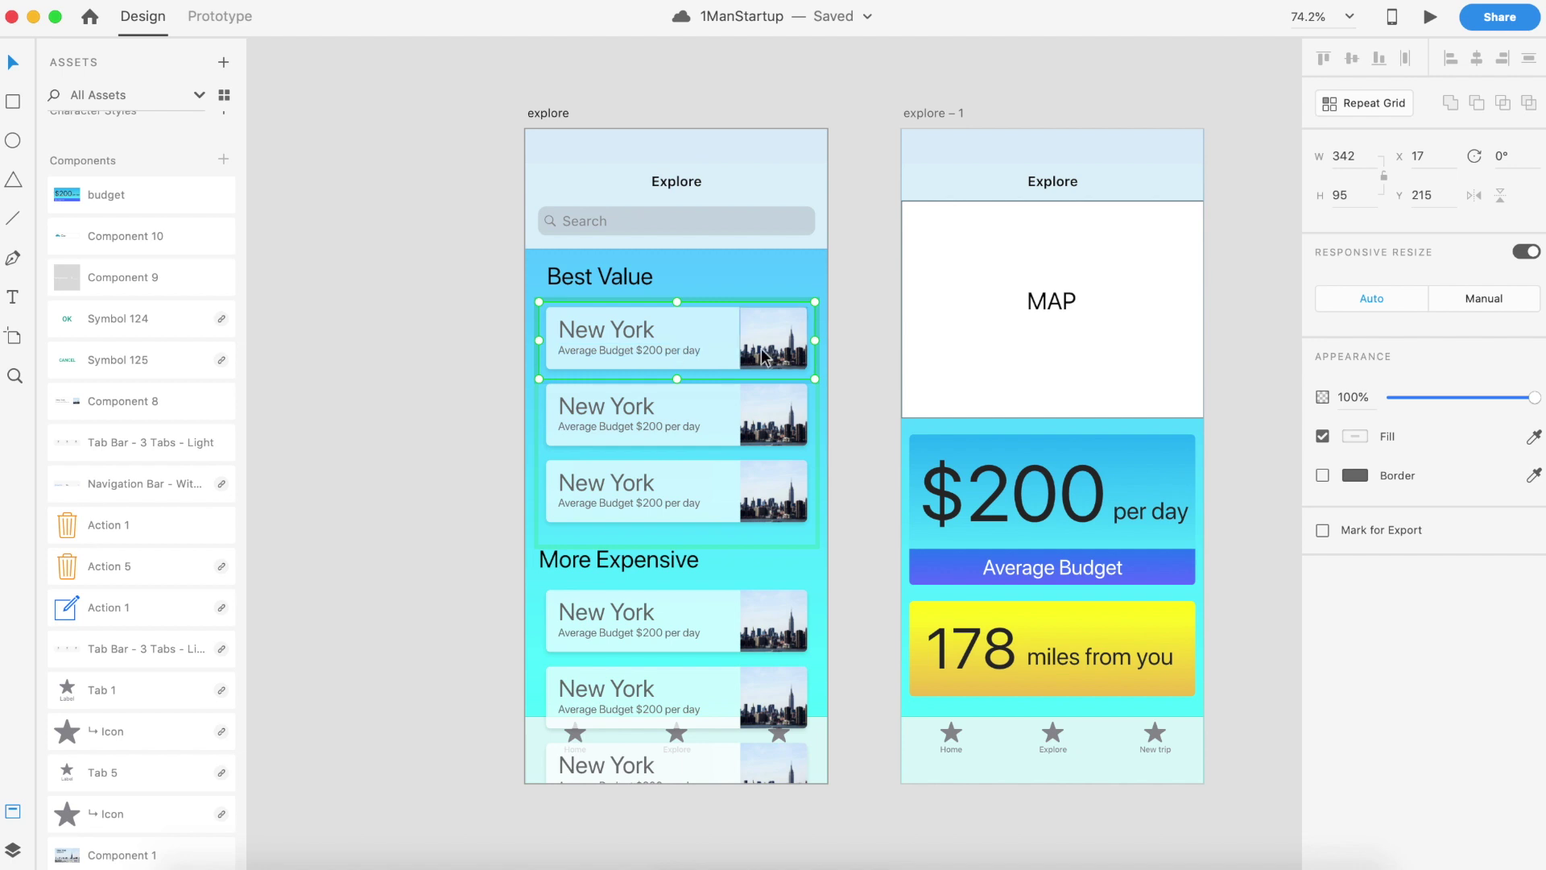
key("Escape")
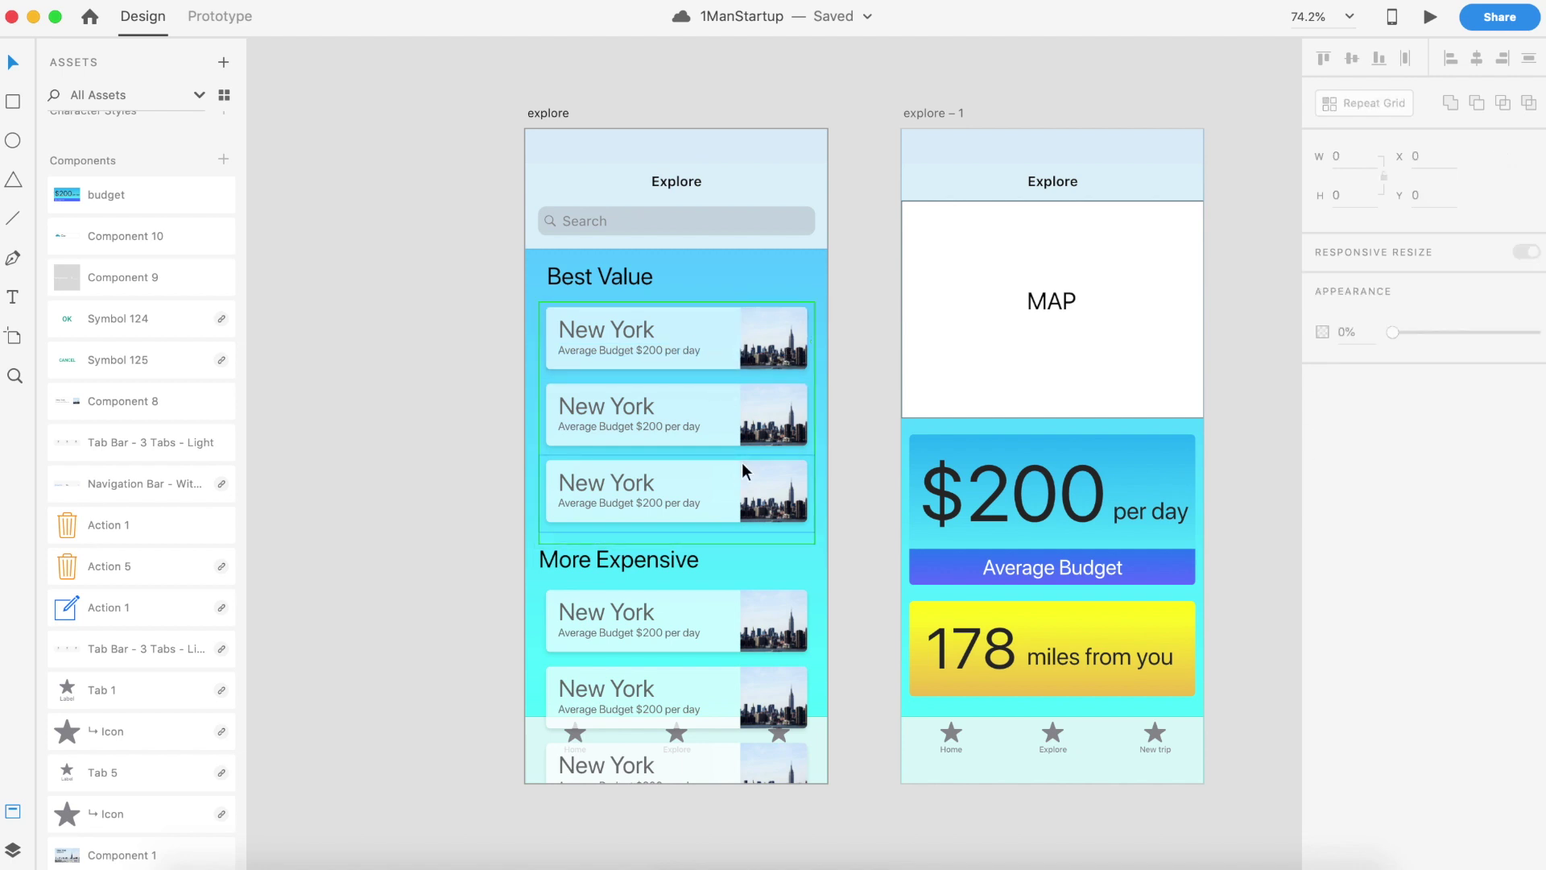
scroll(742, 463, "left", 15)
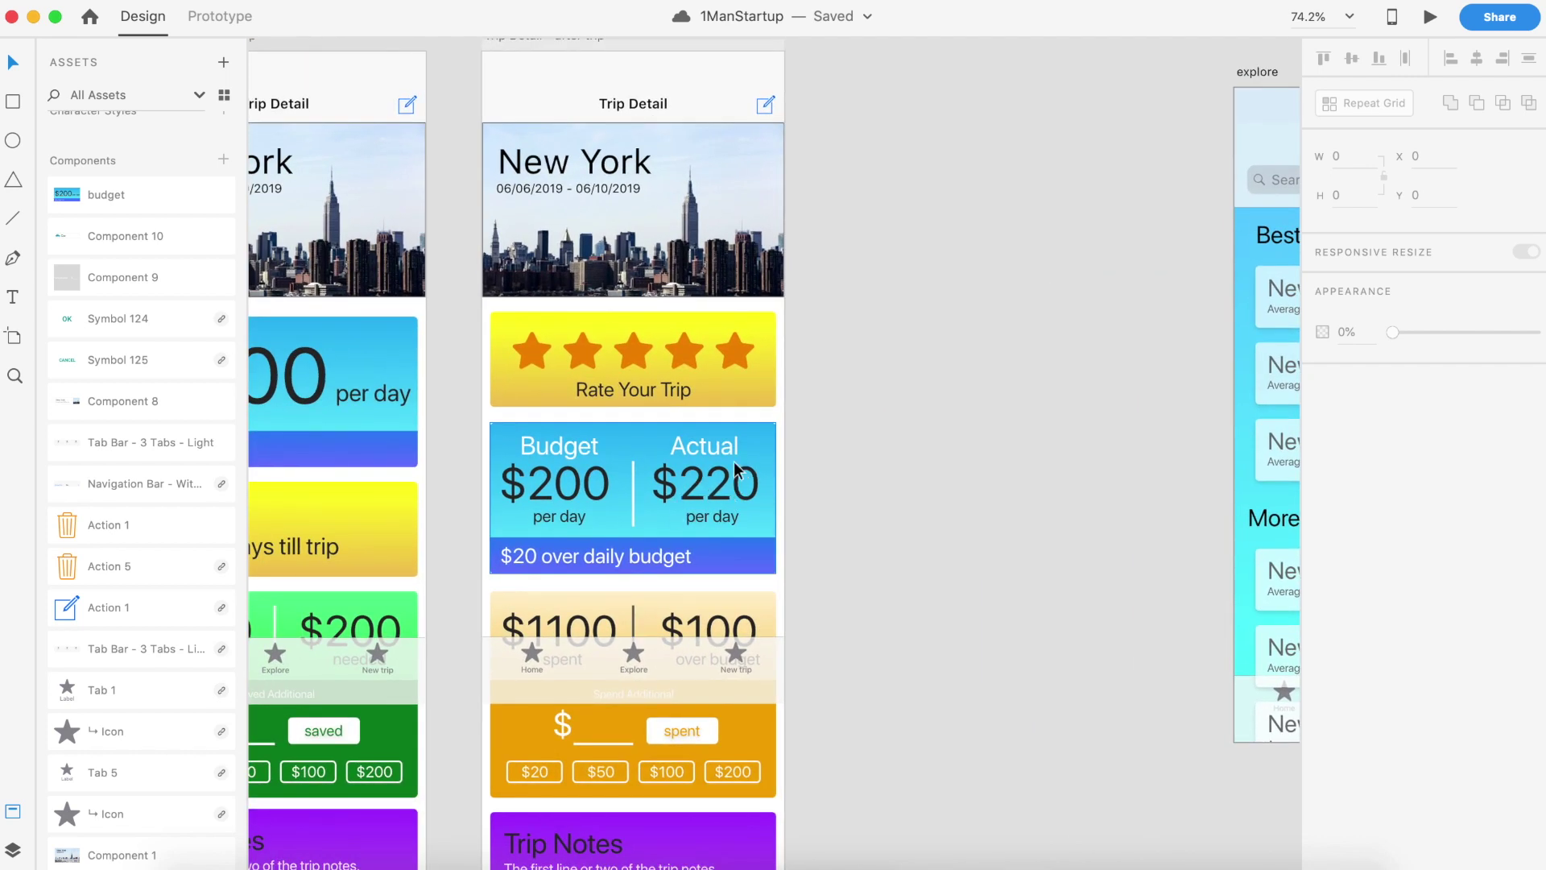
scroll(702, 492, "right", 11)
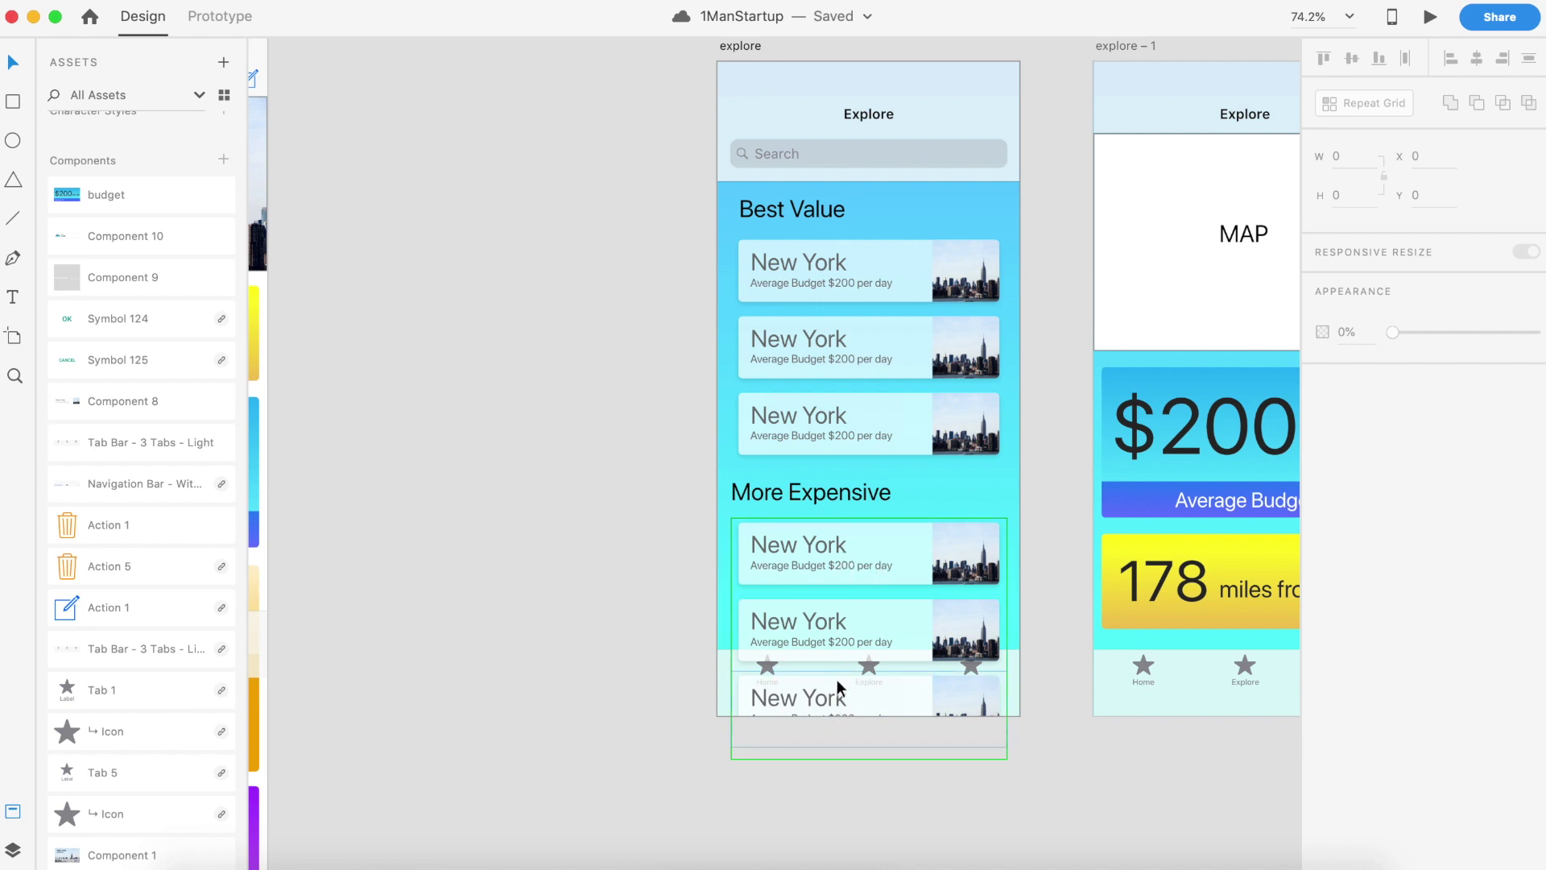
Inspect the search header and Best Value repeat grid on the explore artboard, and the map placeholder on explore – 1
scroll(838, 484, "up", 2)
left_click(837, 202)
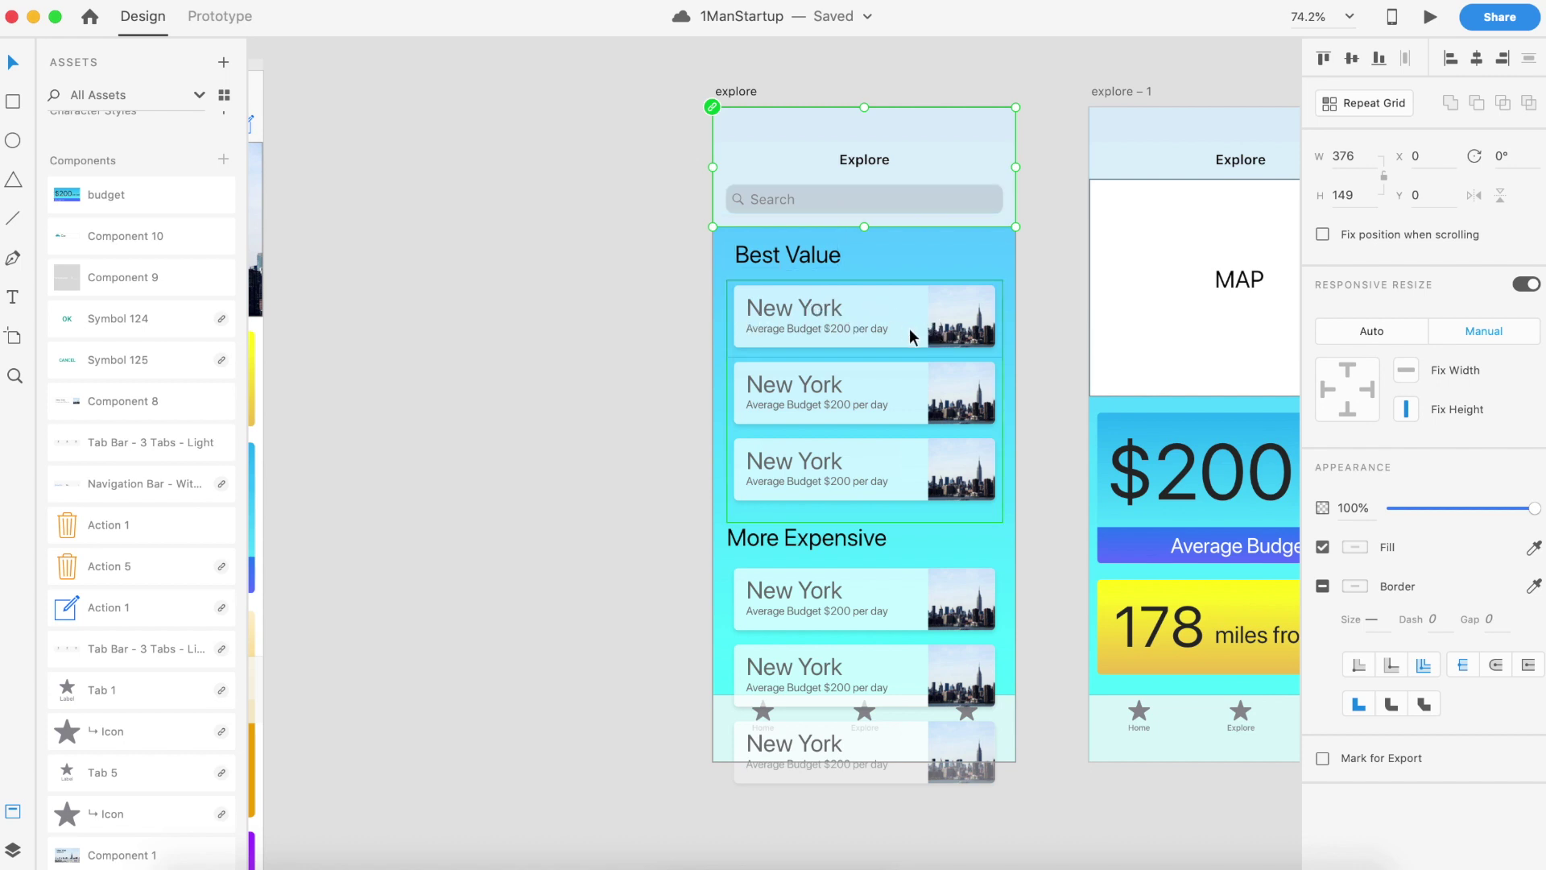
scroll(680, 339, "right", 5)
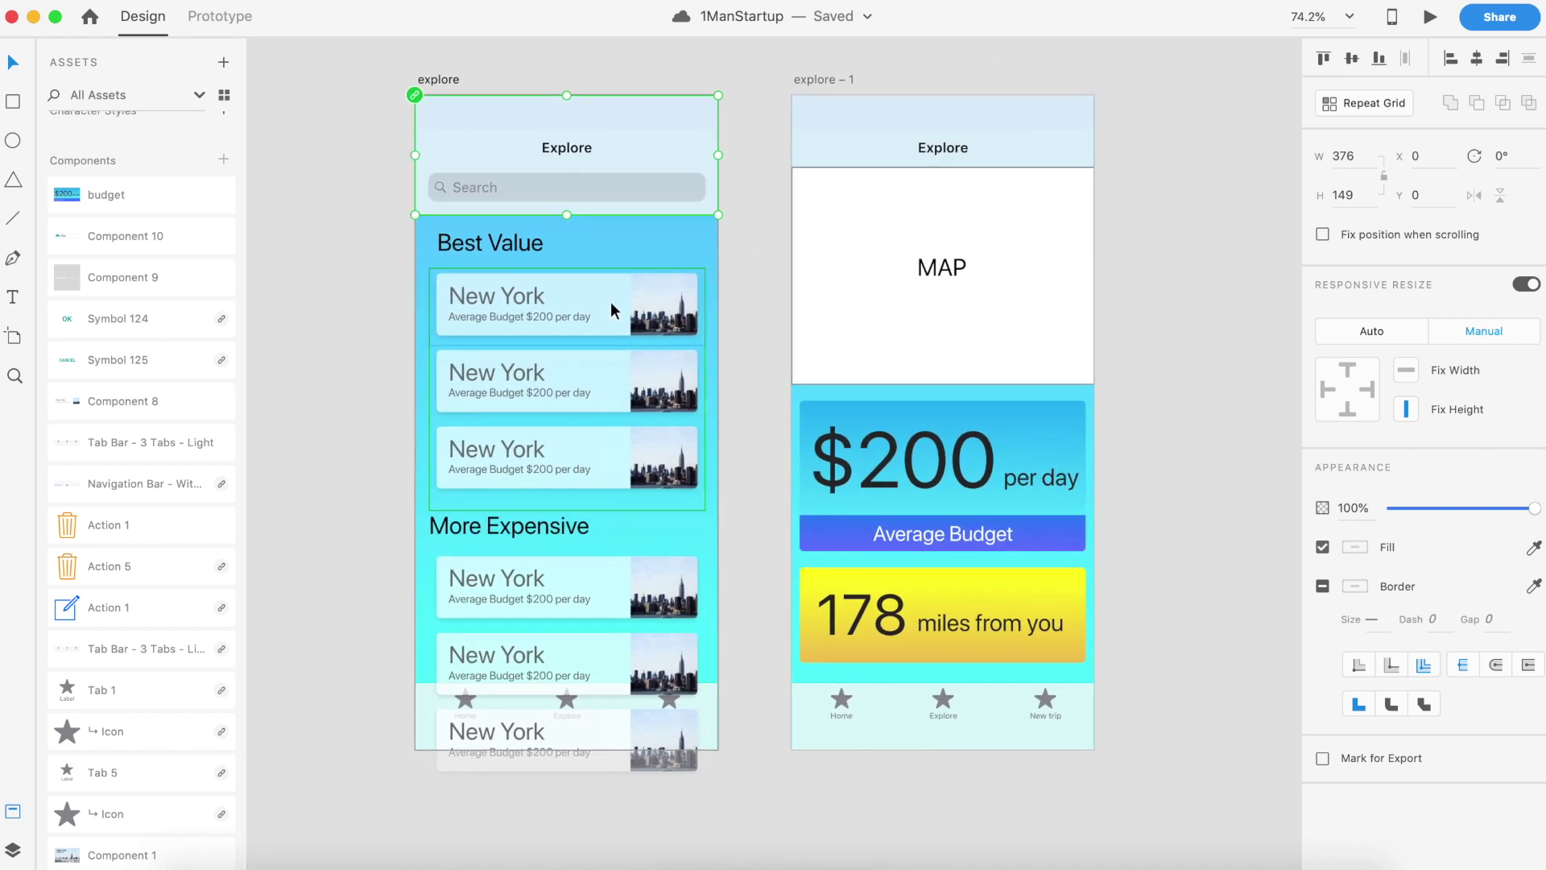
left_click(575, 301)
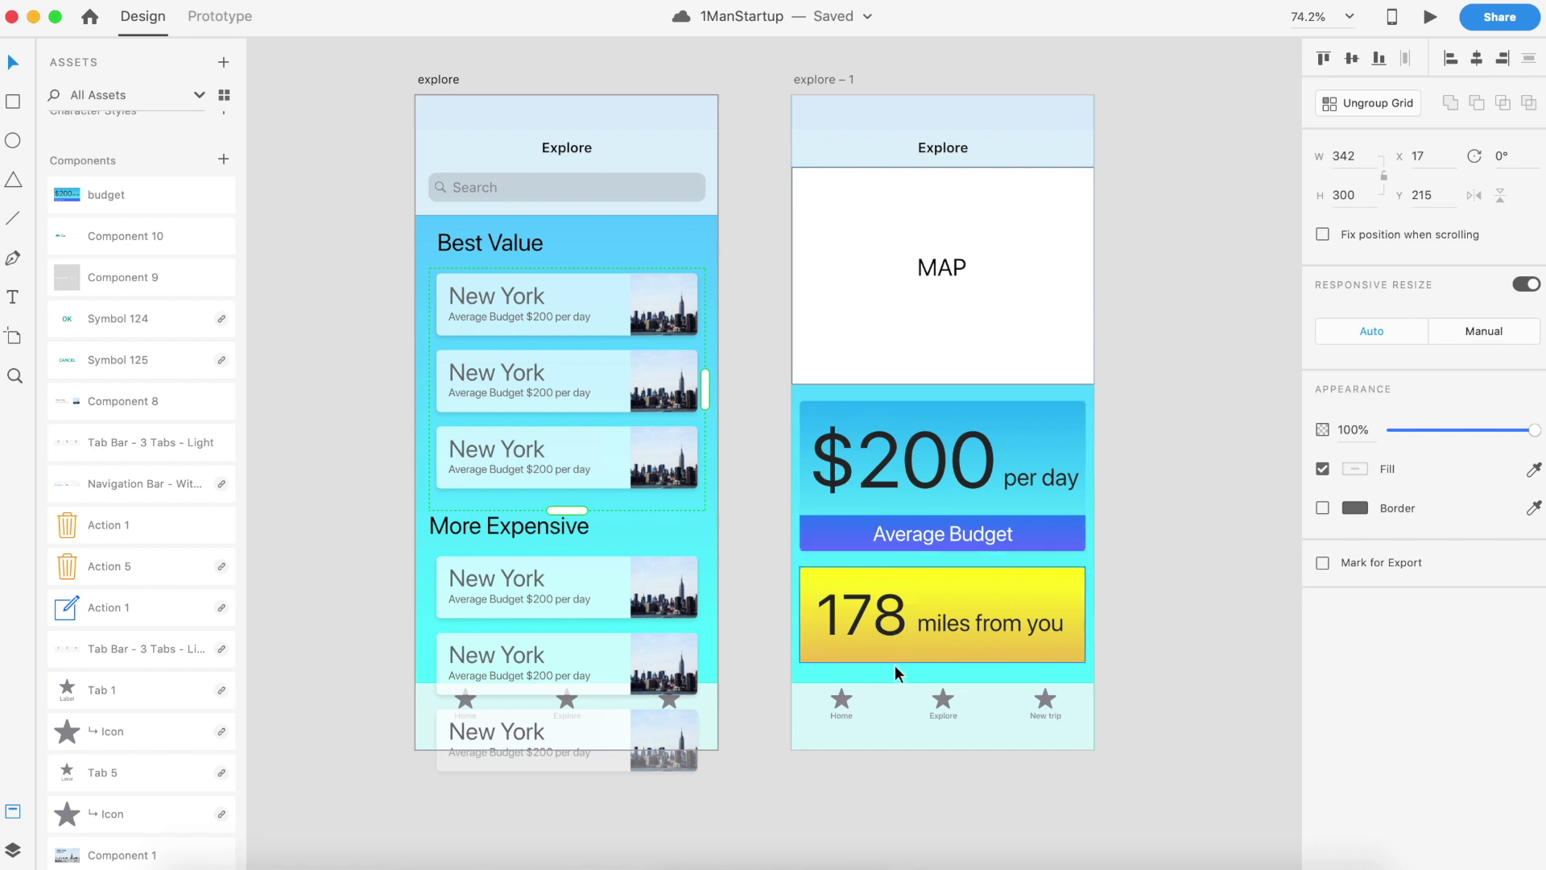
scroll(1082, 422, "right", 3)
scroll(1082, 422, "up", 1)
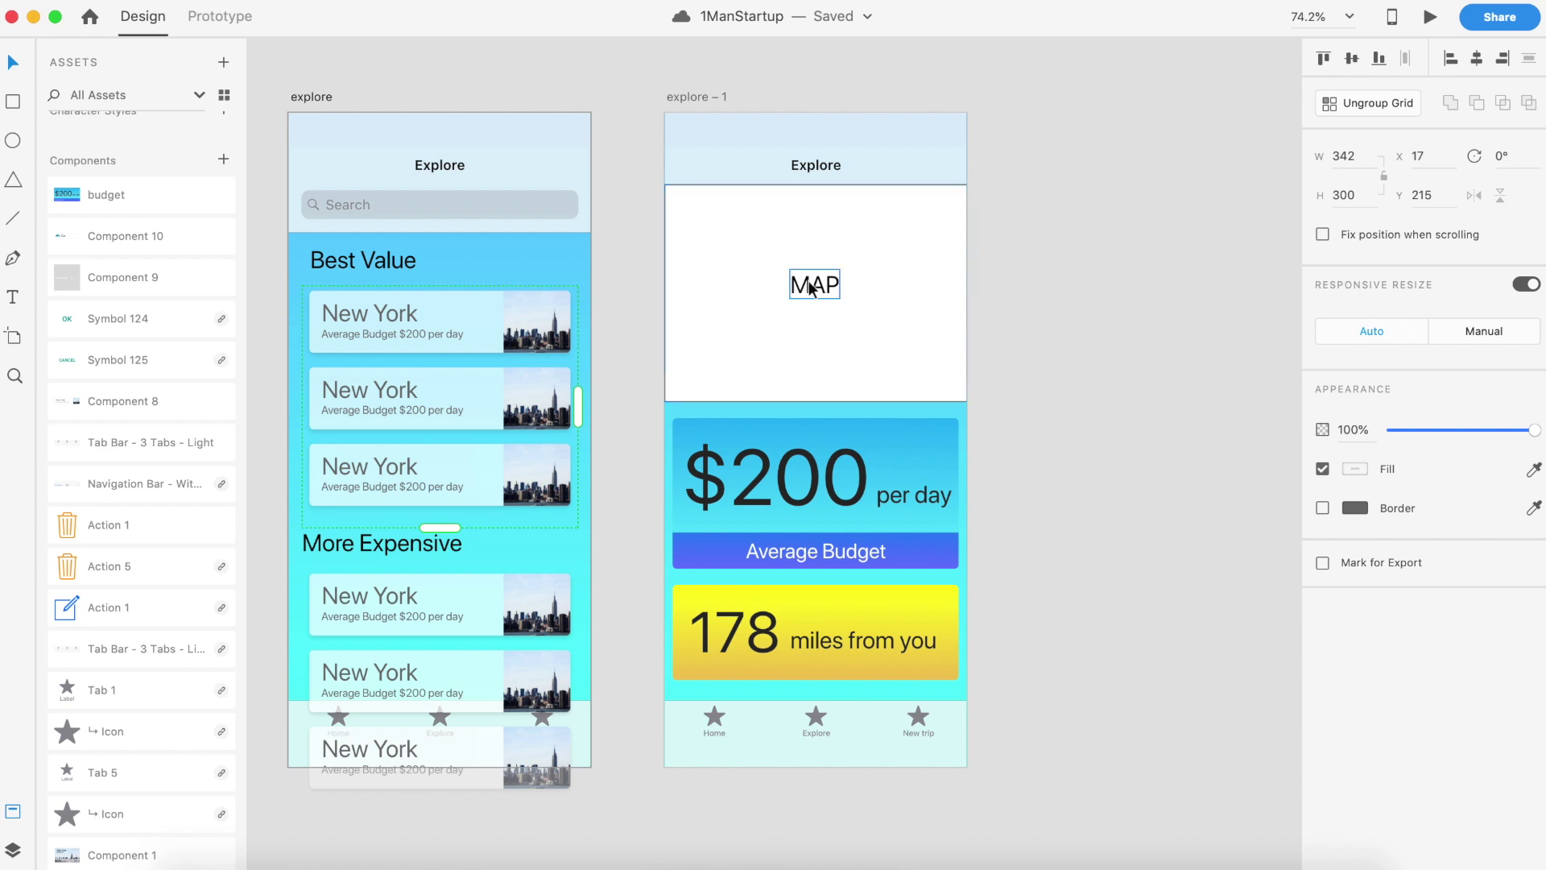
left_click(821, 306)
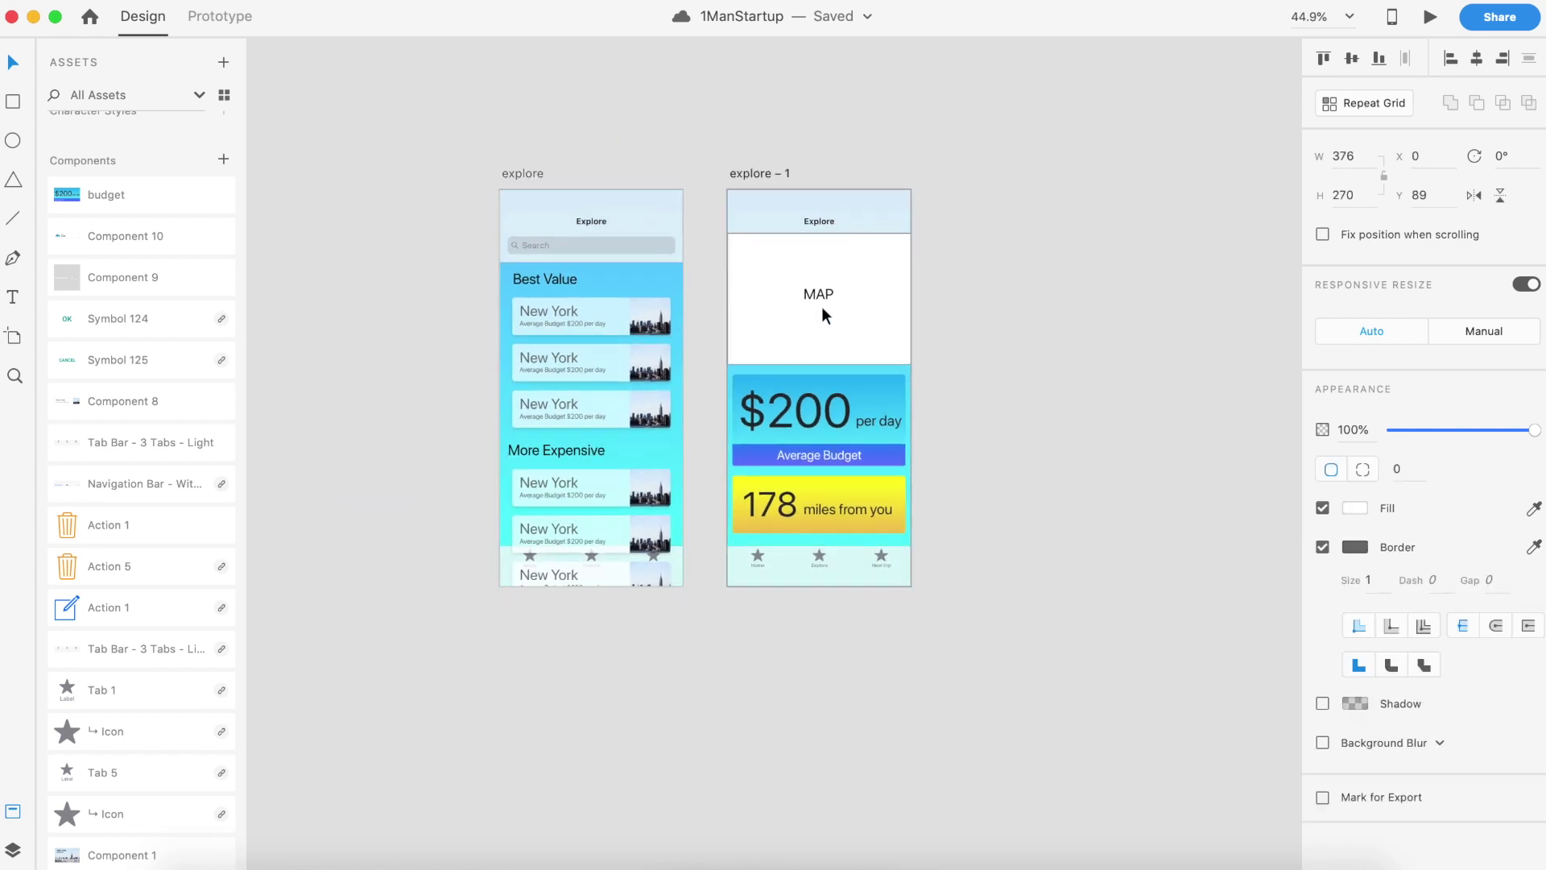
Compare the New York header photo on Trip Detail - after trip with the map placeholder on explore – 1
scroll(821, 306, "left", 5)
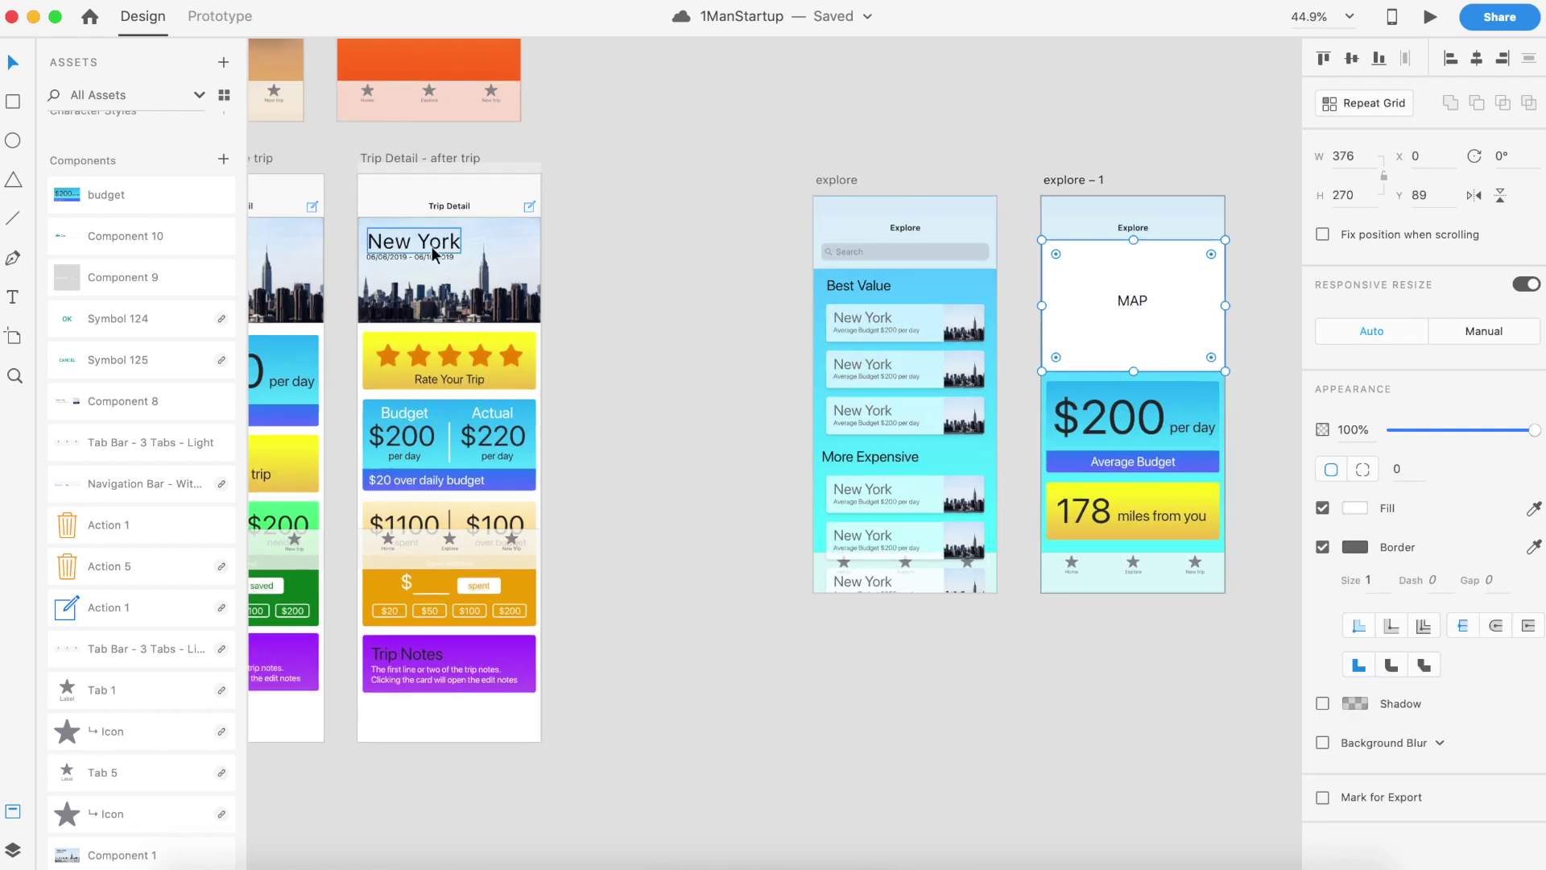
left_click(451, 296)
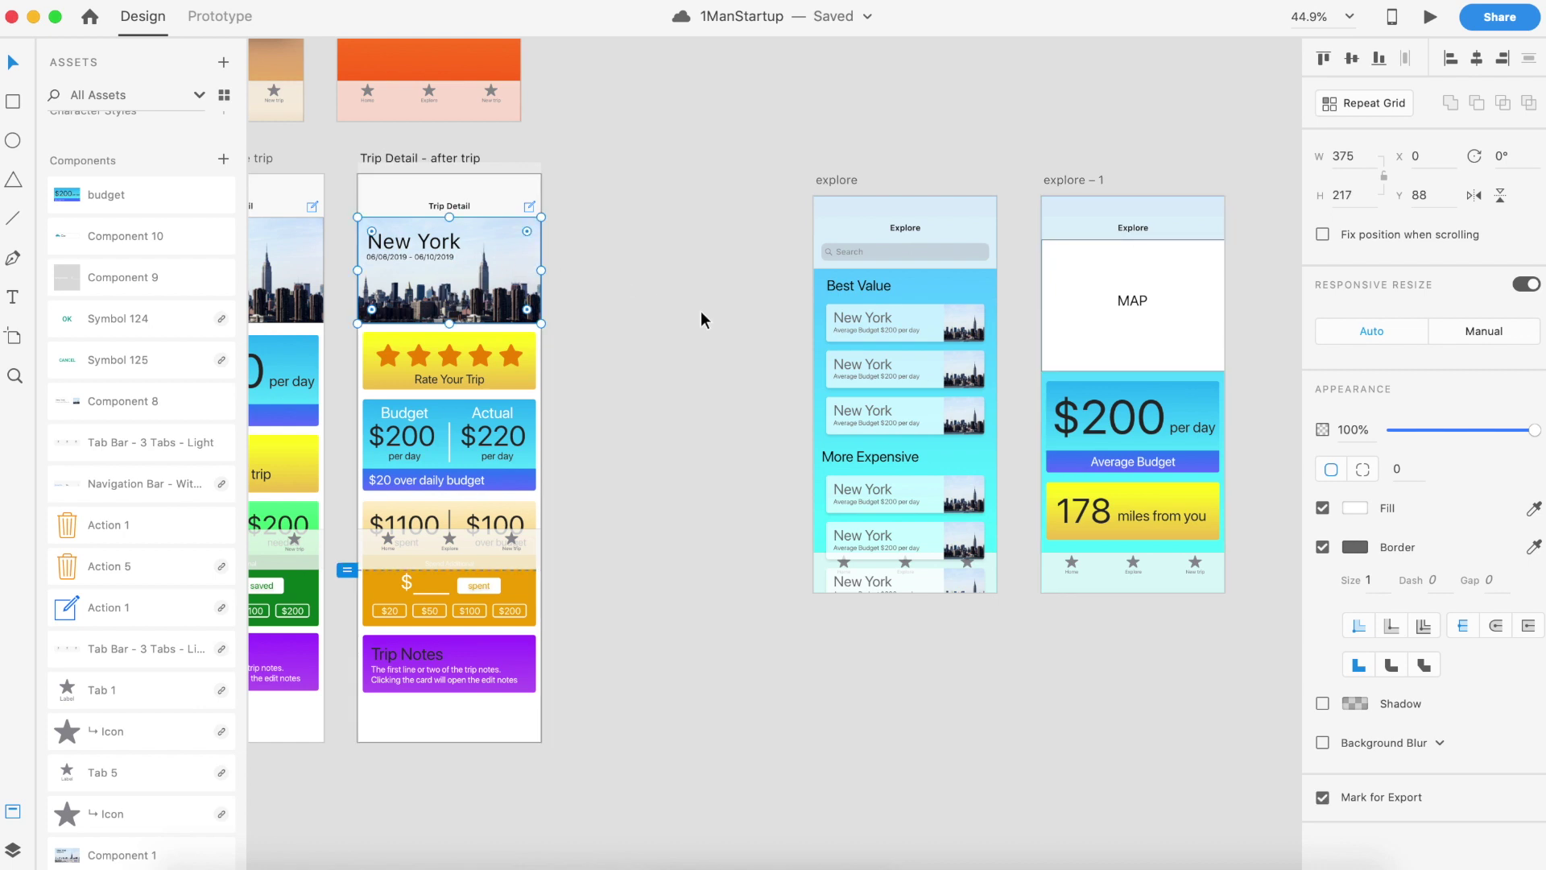
scroll(701, 311, "right", 10)
left_click(773, 323)
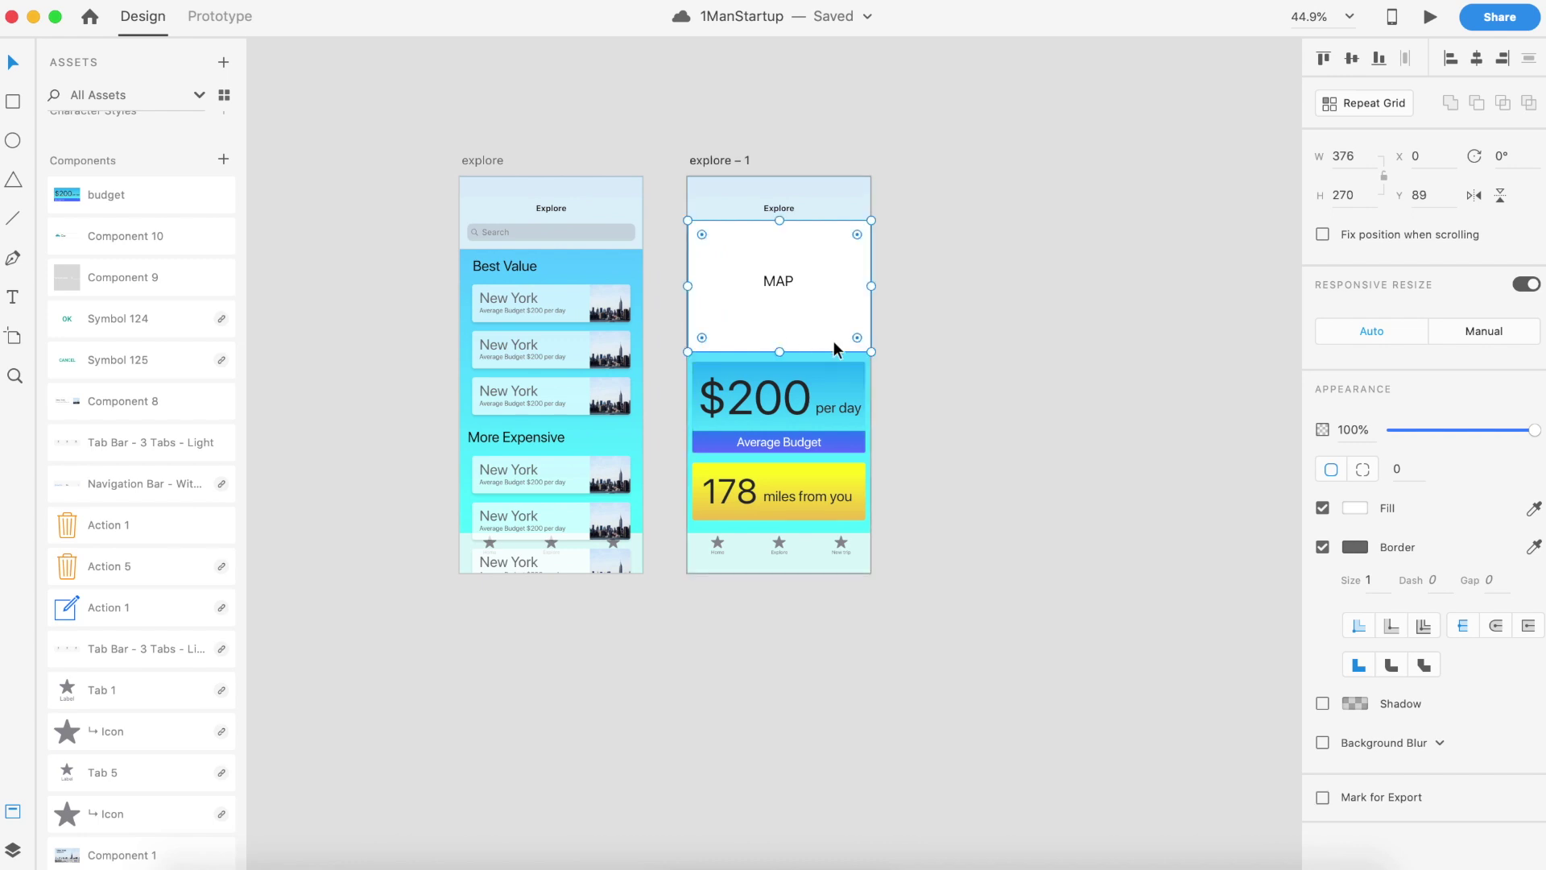
scroll(834, 341, "left", 3)
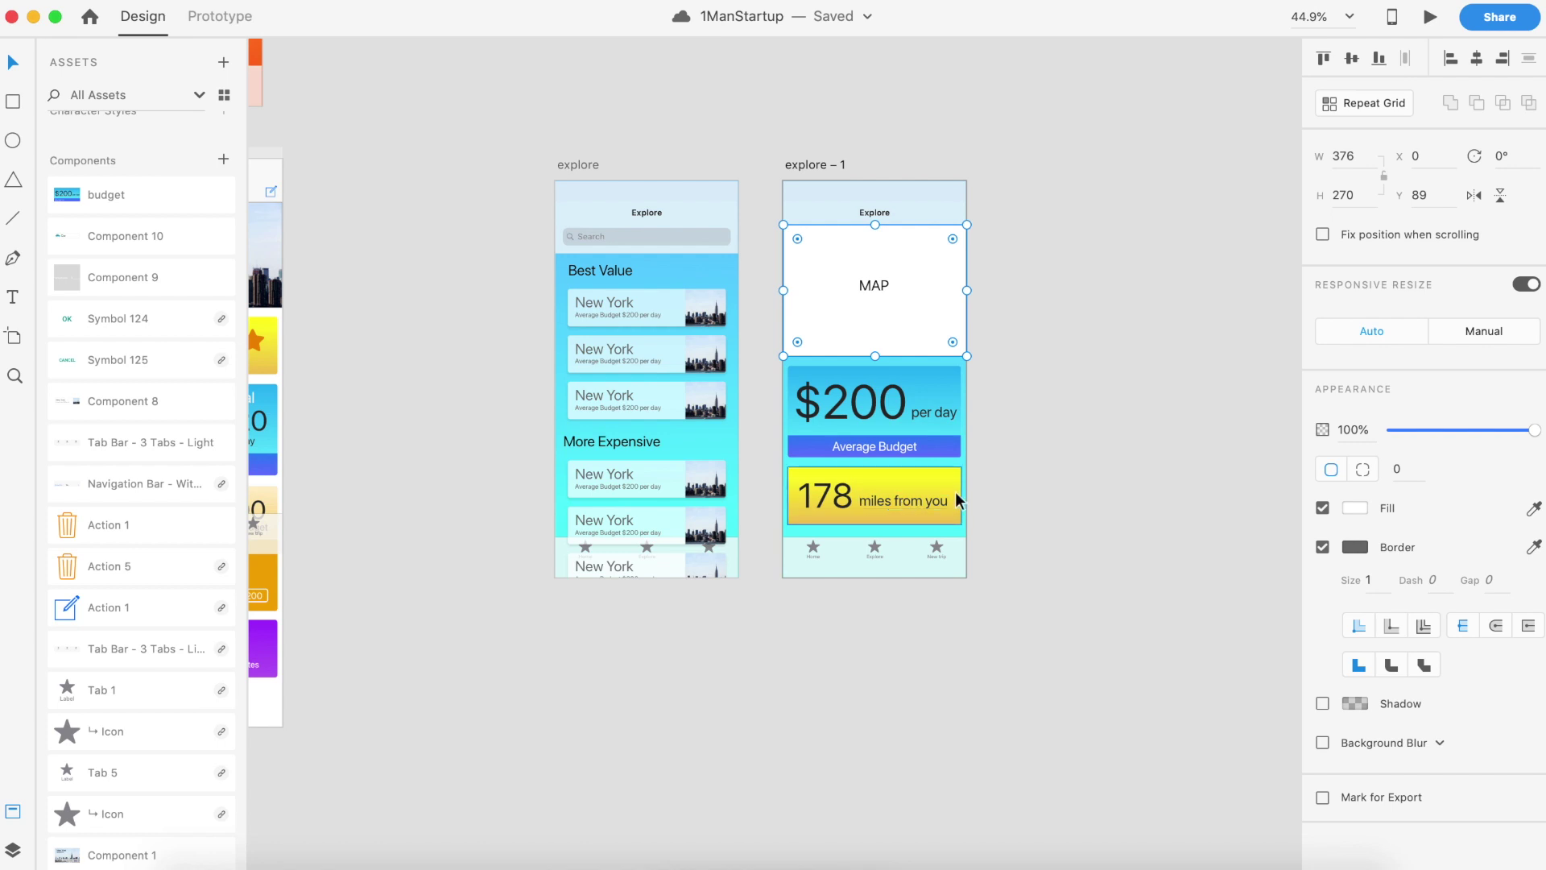
Compare the spending and daily budget cards on the Trip Detail artboards with the average budget and distance cards on explore – 1
scroll(956, 492, "left", 5)
left_click(461, 541)
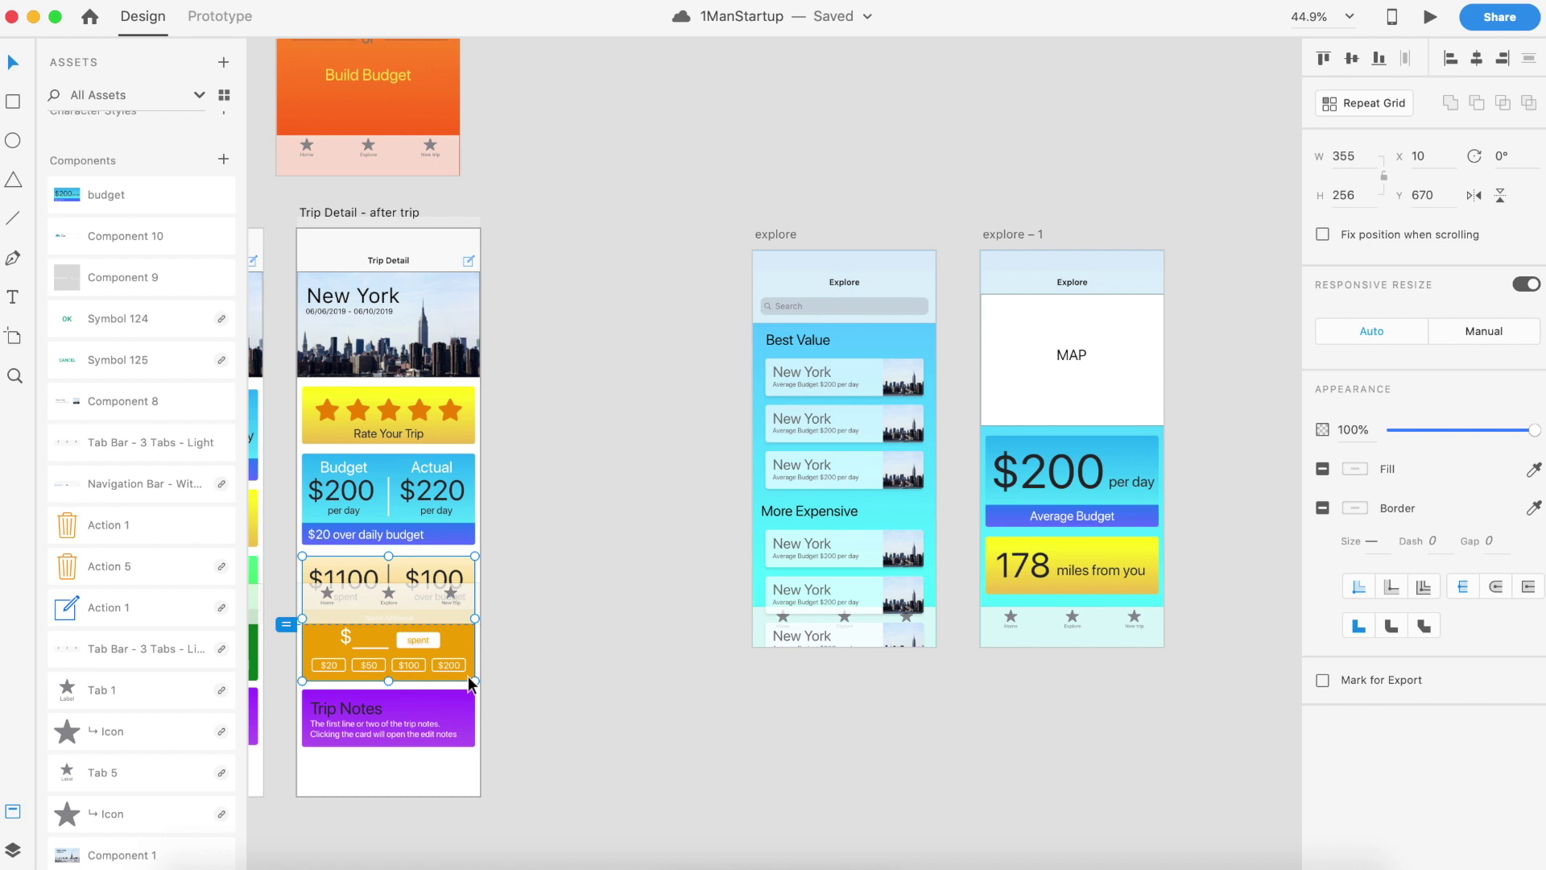
left_click(1145, 516)
scroll(1145, 515, "left", 5)
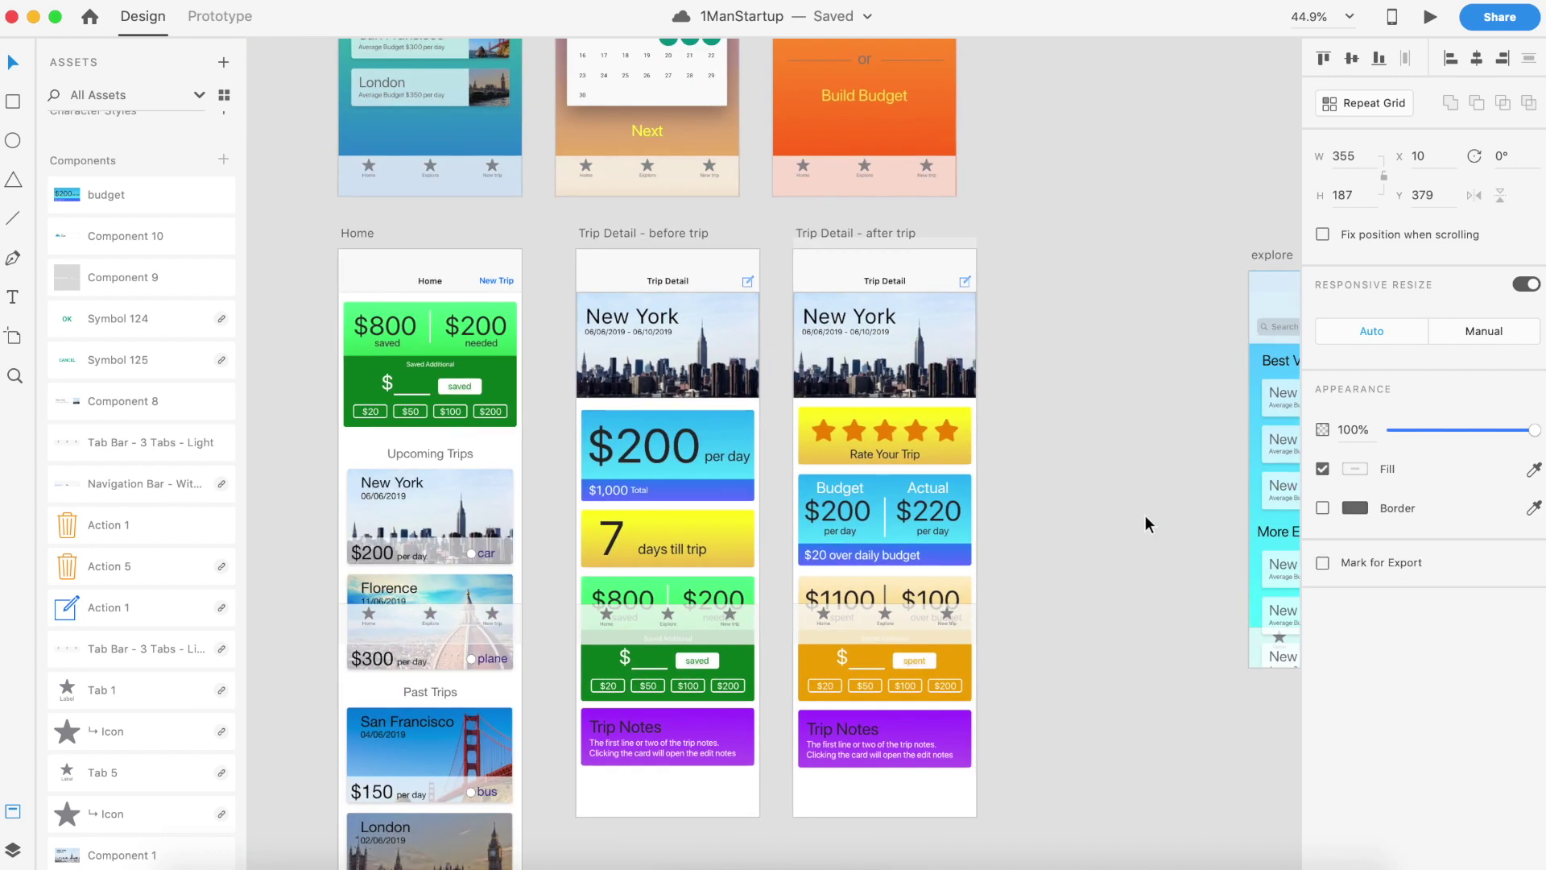
left_click(700, 488)
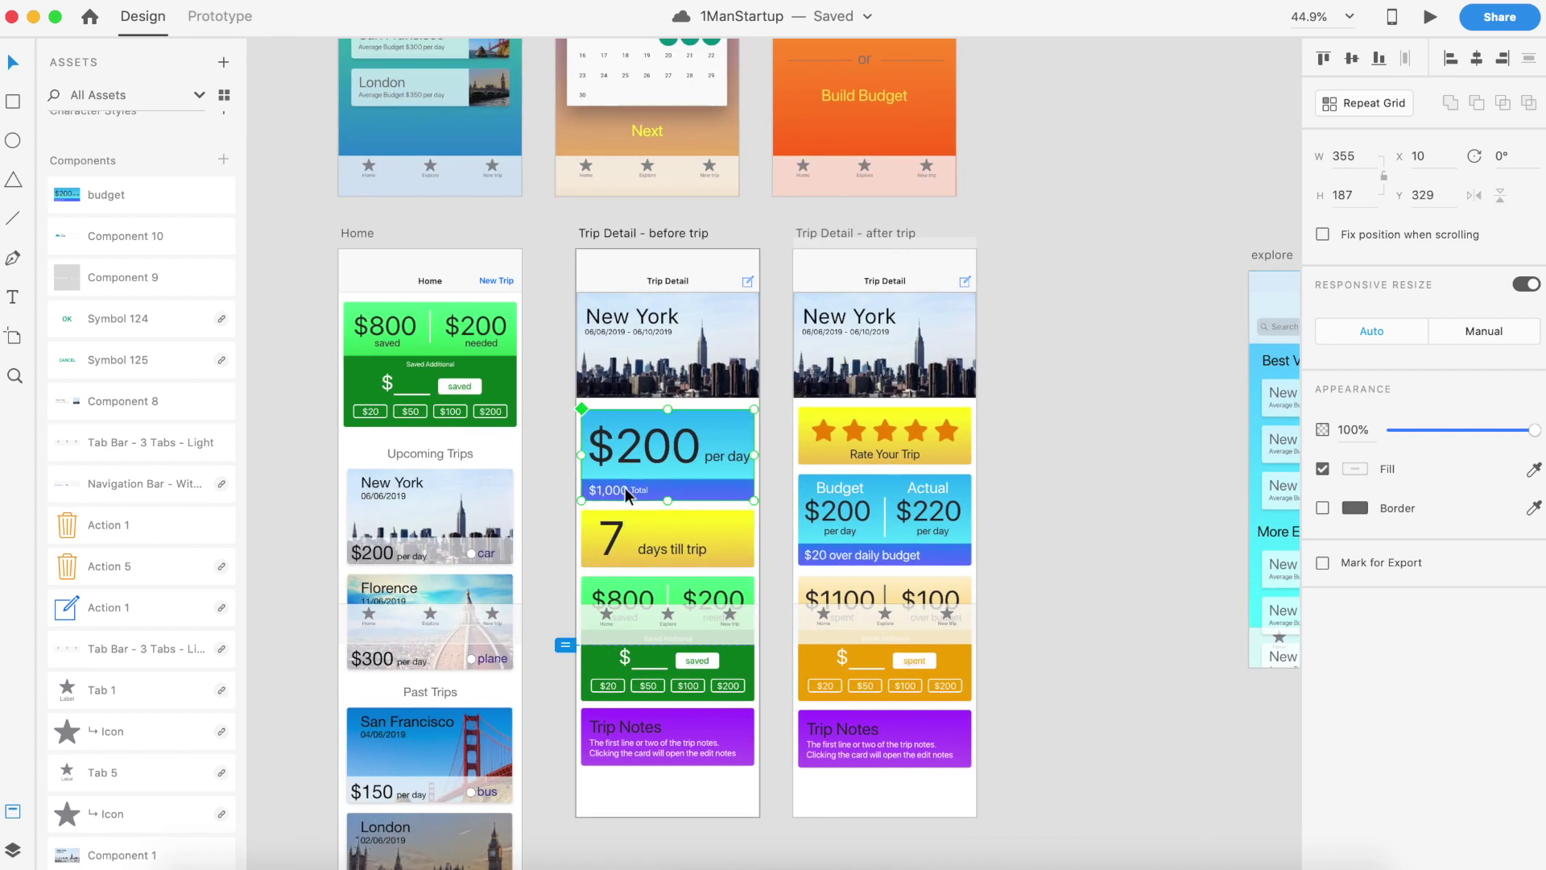
scroll(769, 502, "right", 5)
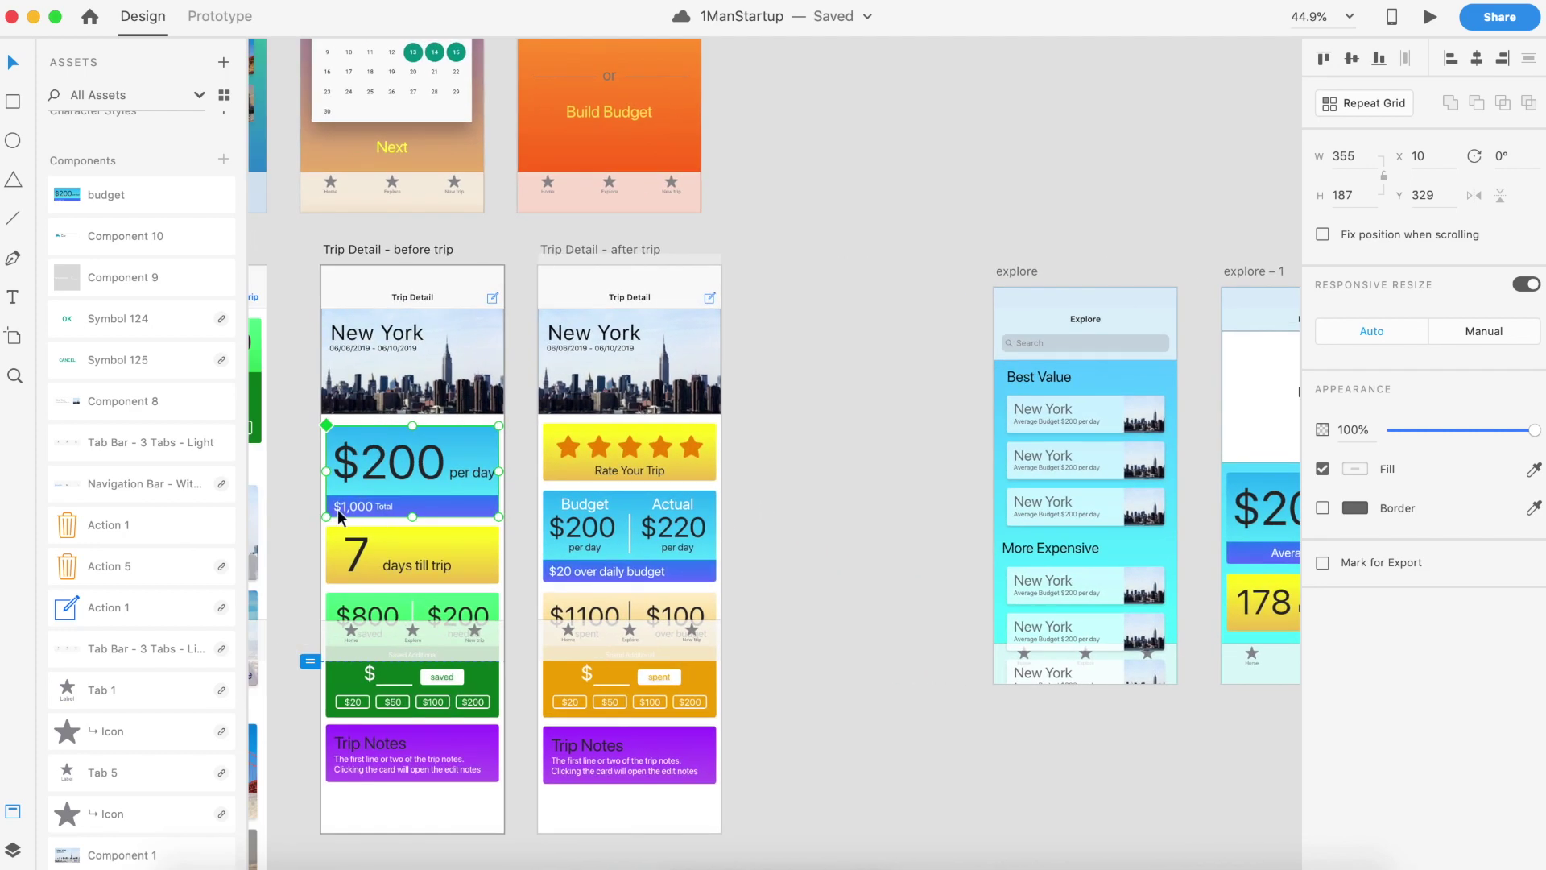
scroll(1066, 708, "right", 4)
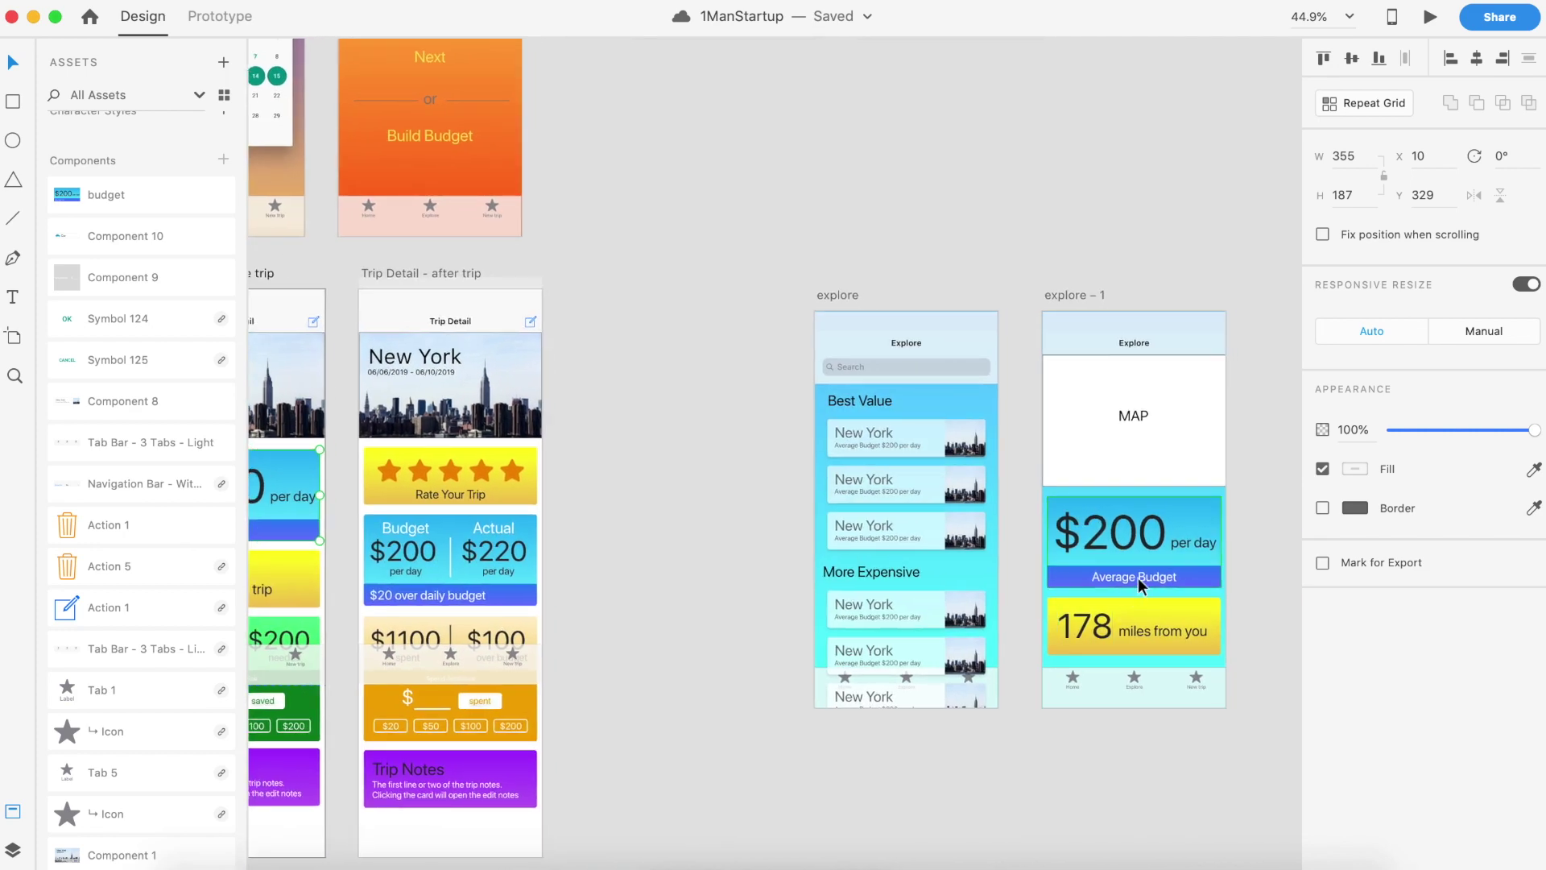
scroll(850, 812, "up", 5)
scroll(849, 811, "right", 5)
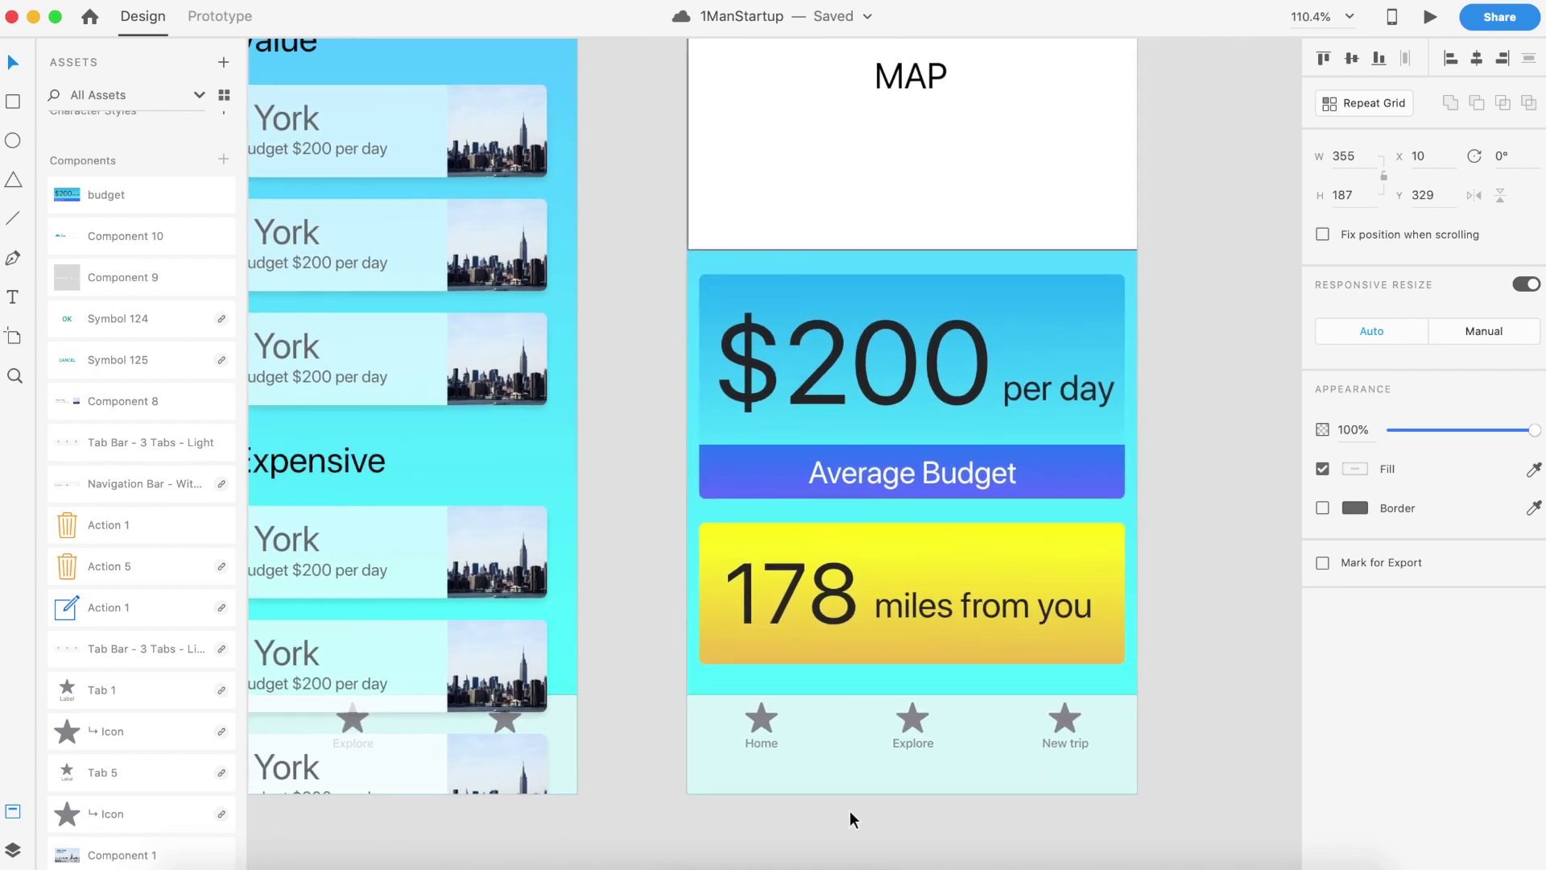
scroll(849, 811, "down", 5)
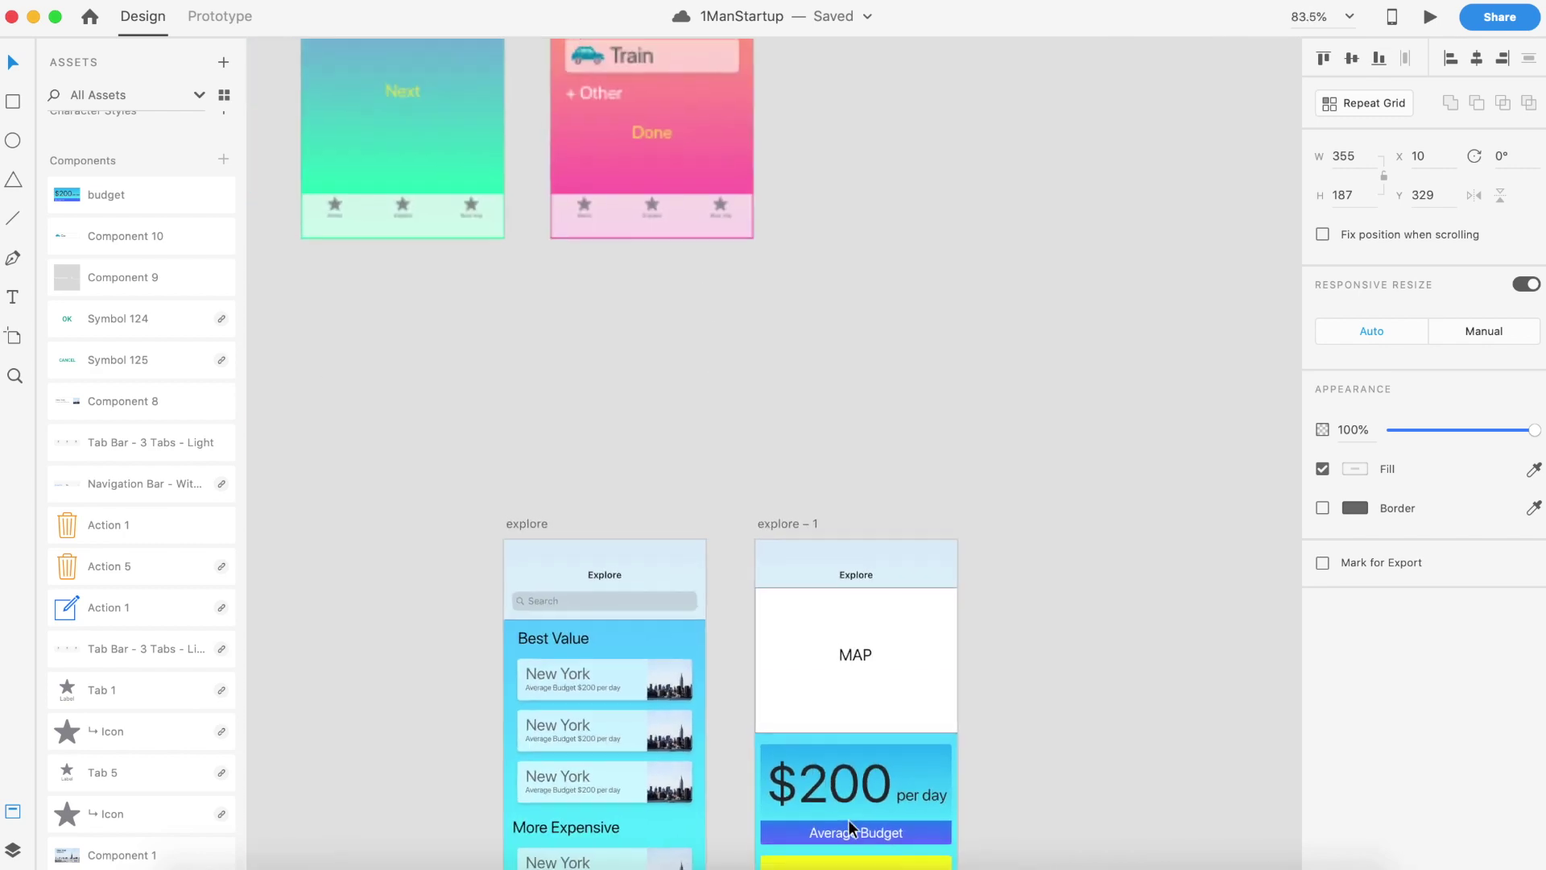
scroll(702, 476, "down", 5)
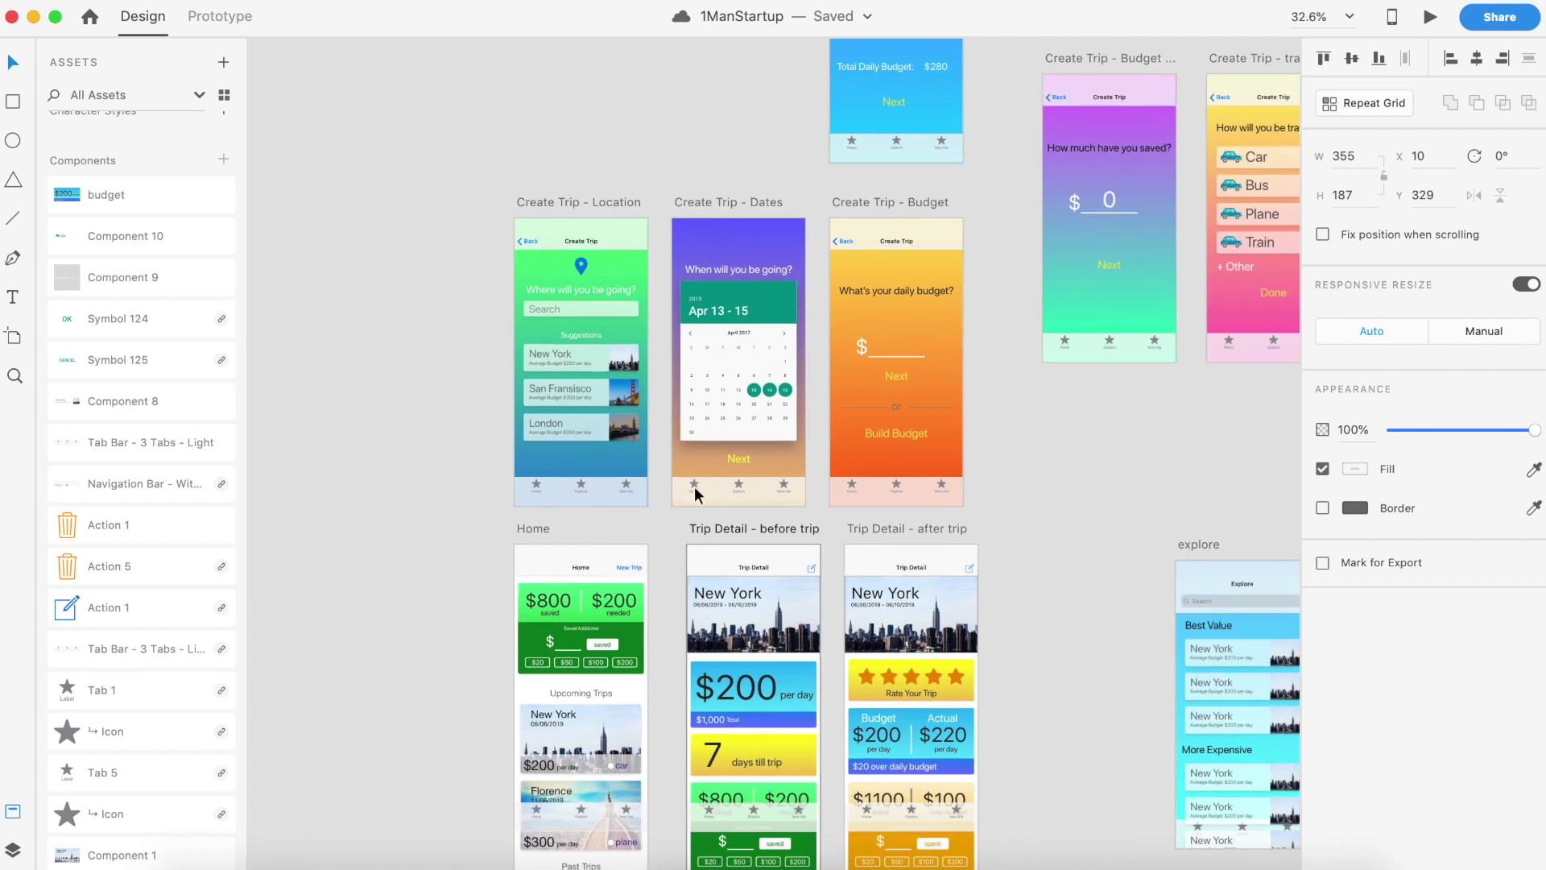
Copy the Create Trip navigation bar from the Create Trip - Location artboard onto the Create Trip - Dates artboard
scroll(597, 601, "up", 5)
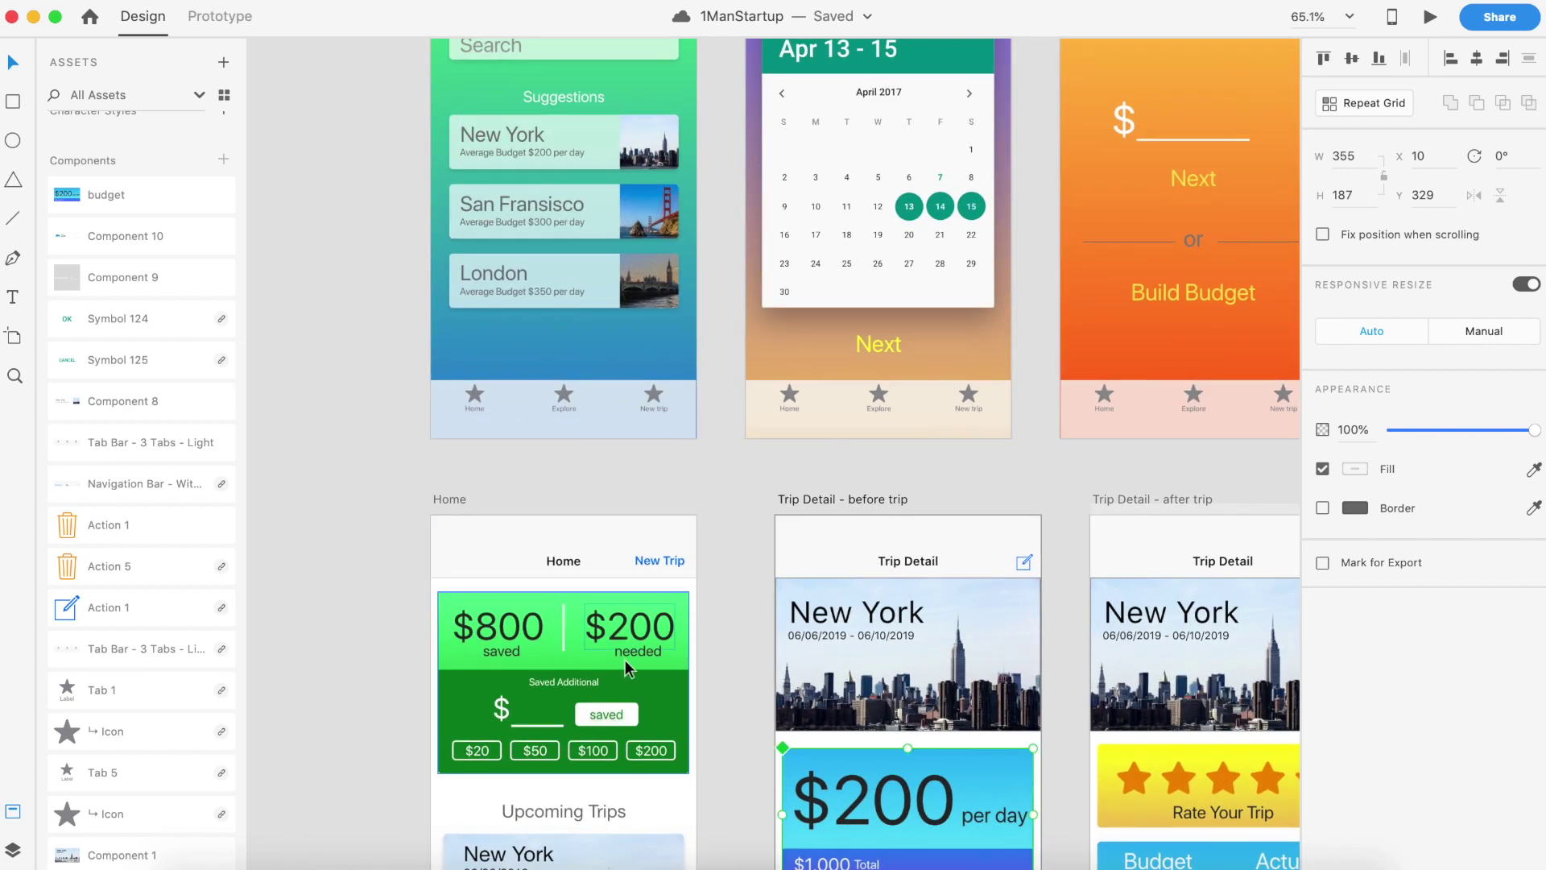
scroll(615, 653, "up", 3)
scroll(615, 653, "up", 2)
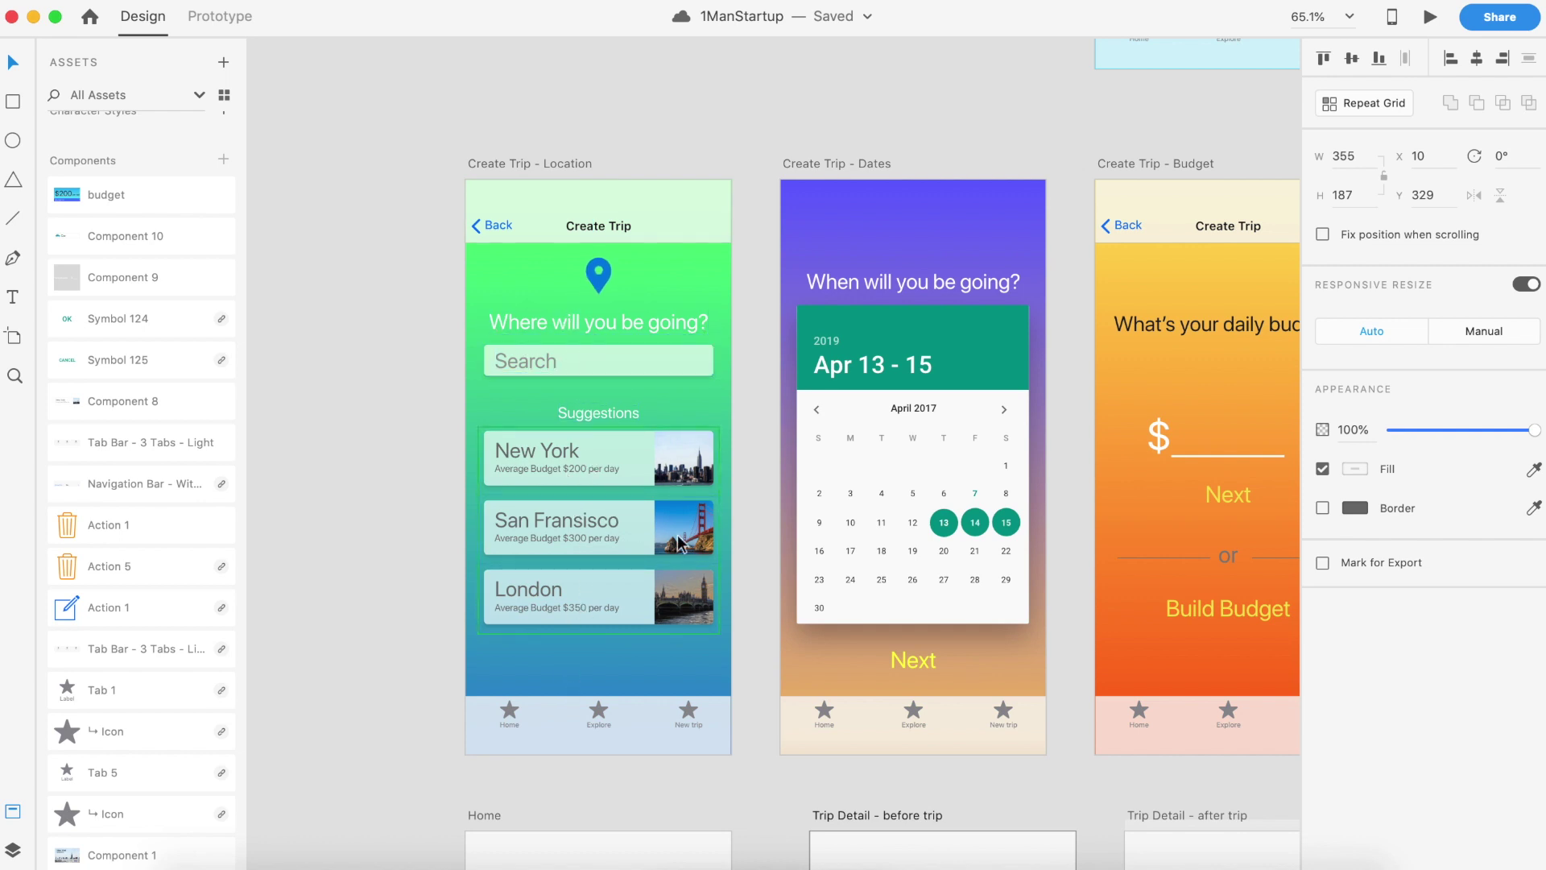
scroll(571, 359, "right", 5)
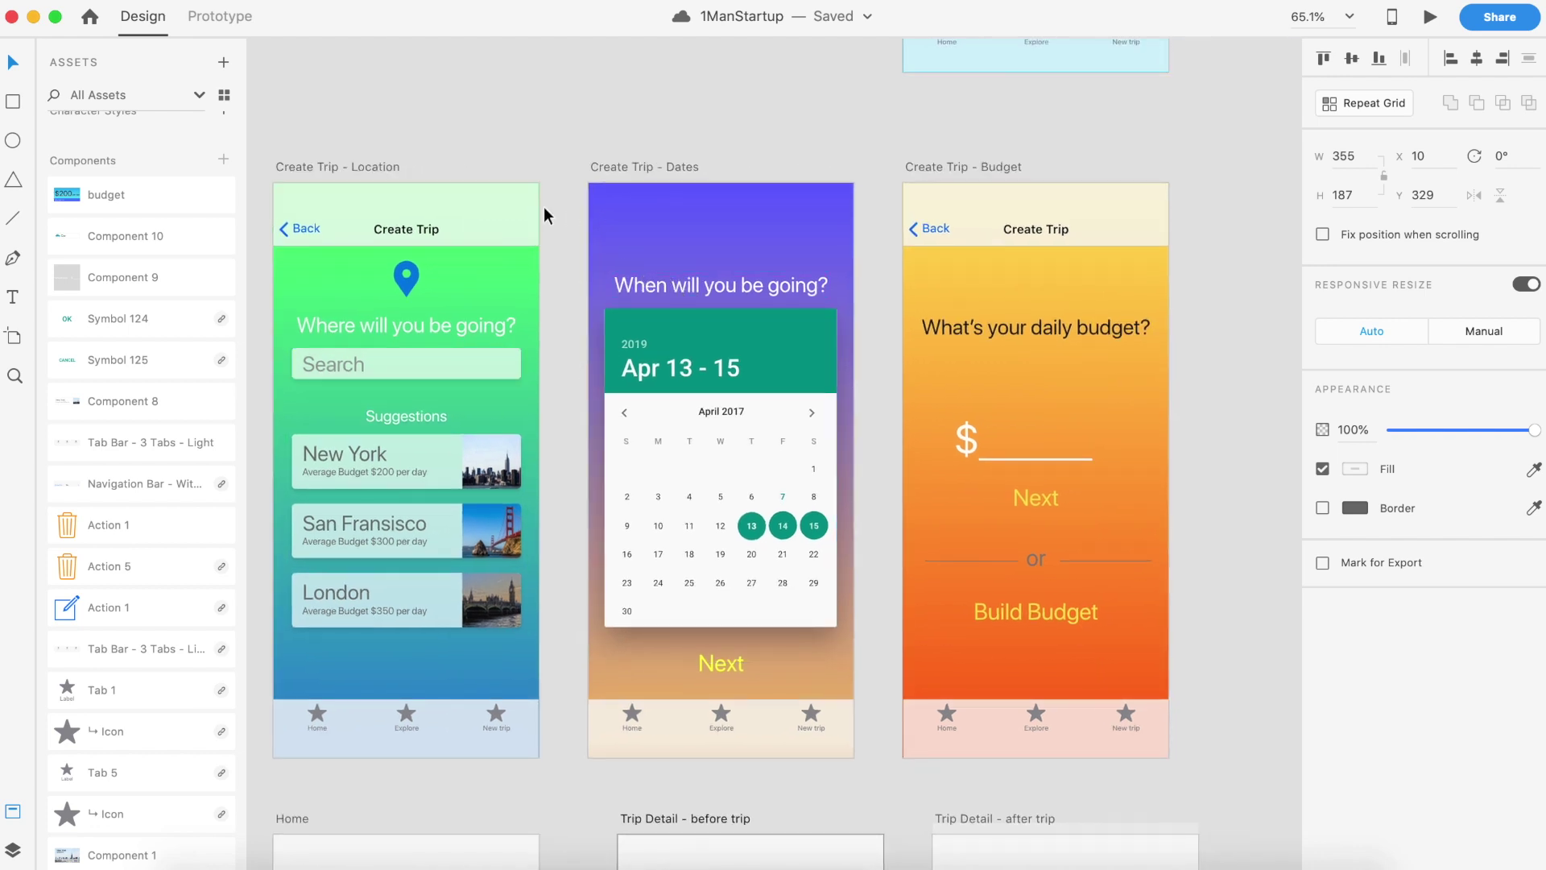
left_click(507, 215)
left_click(652, 216)
key("ctrl+v")
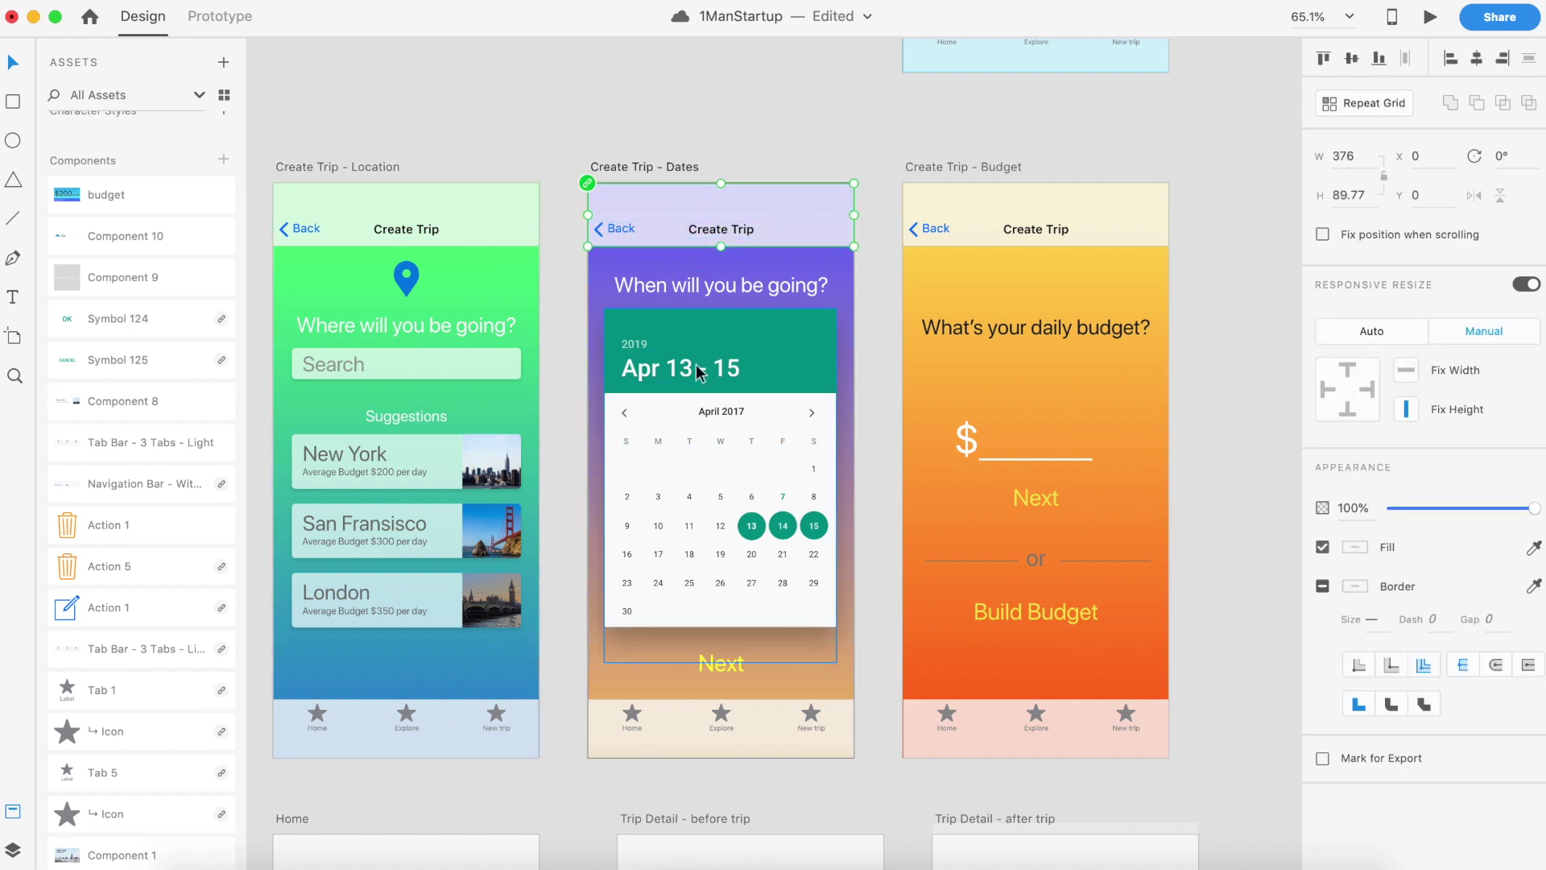
left_click(878, 602)
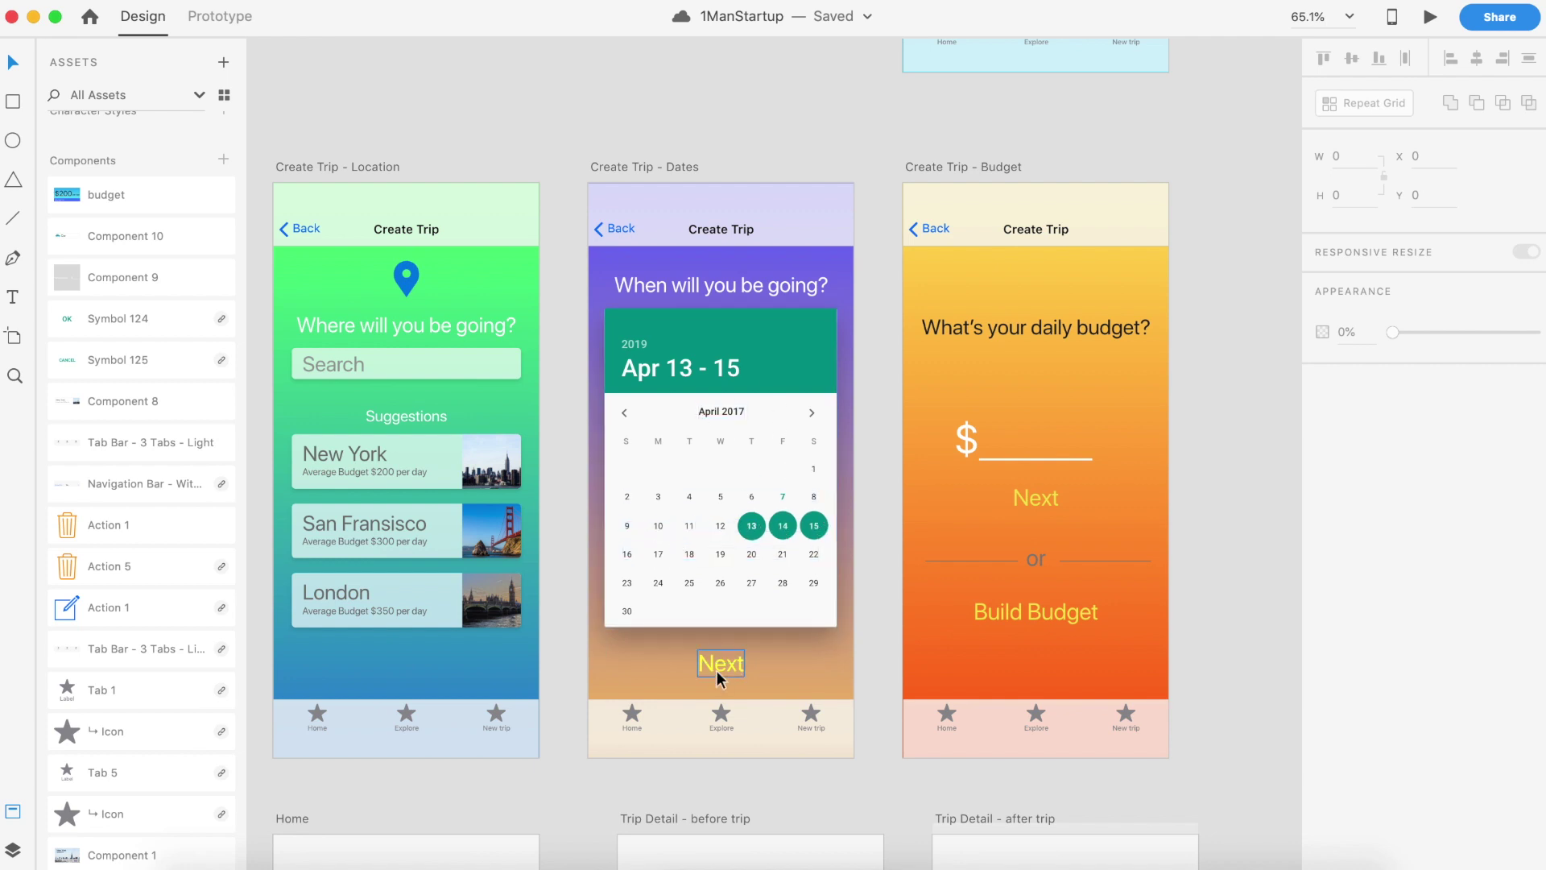
Examine the remaining Create Trip artboards: daily budget entry, Build Budget categories, saved amount and travel method
scroll(934, 313, "right", 10)
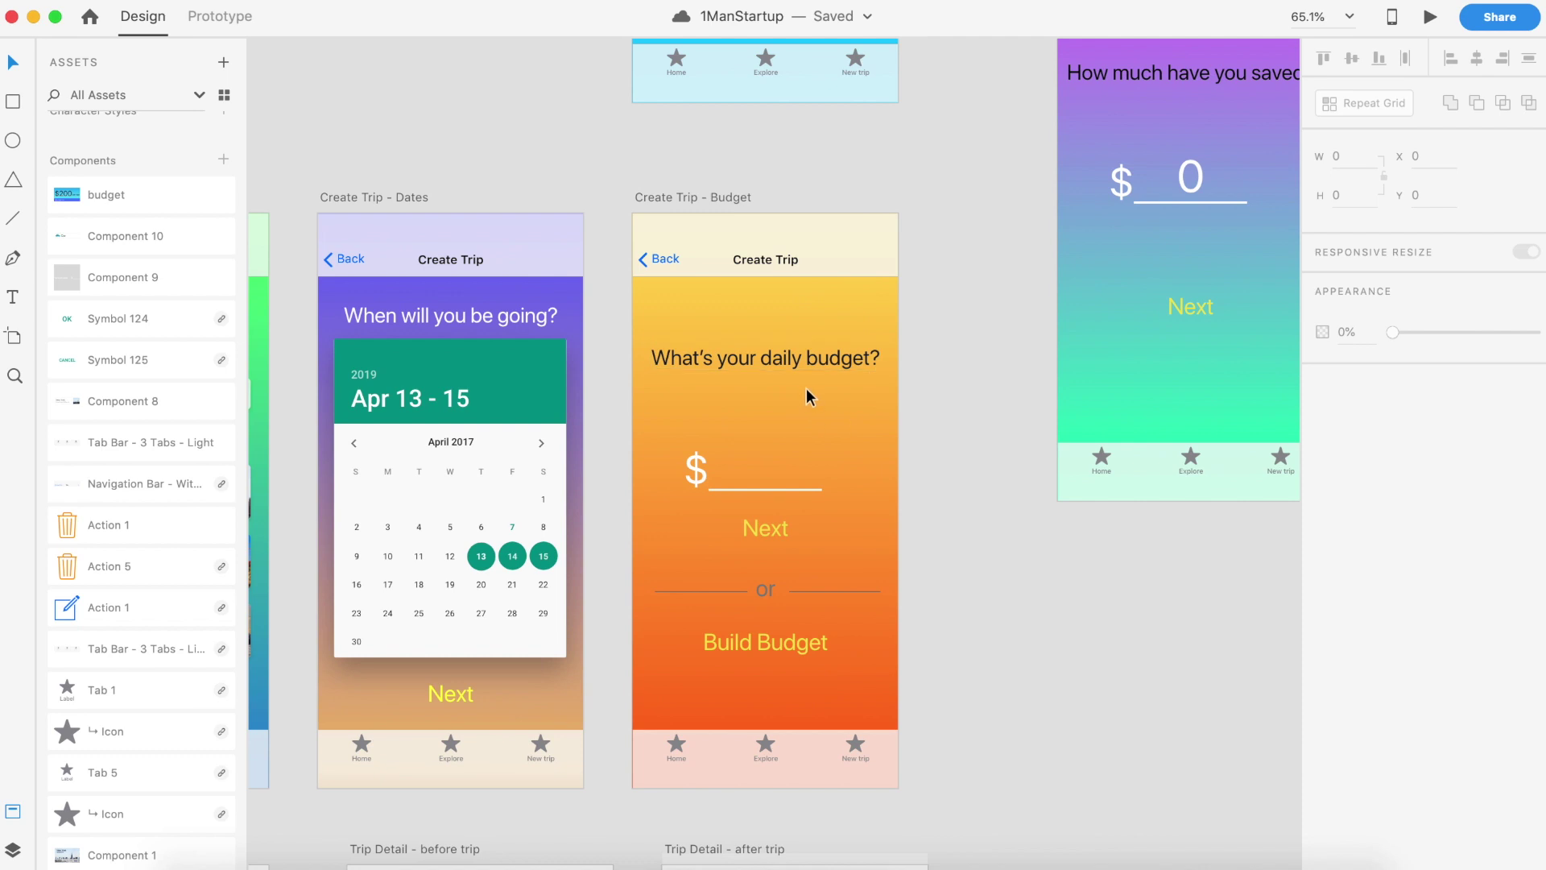
scroll(803, 387, "down", 3)
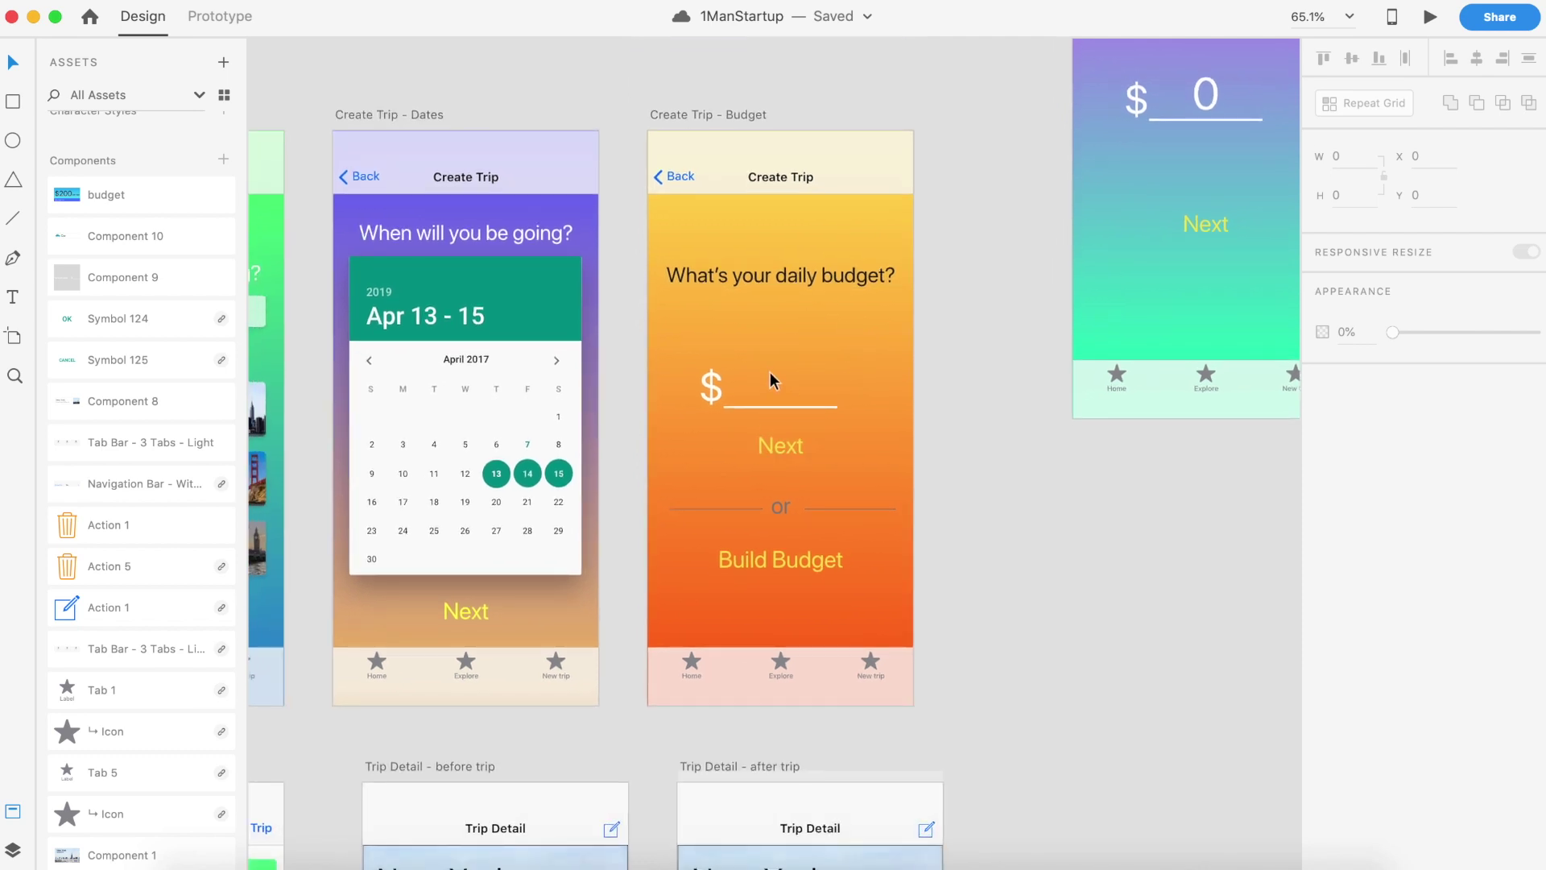
scroll(772, 564, "up", 10)
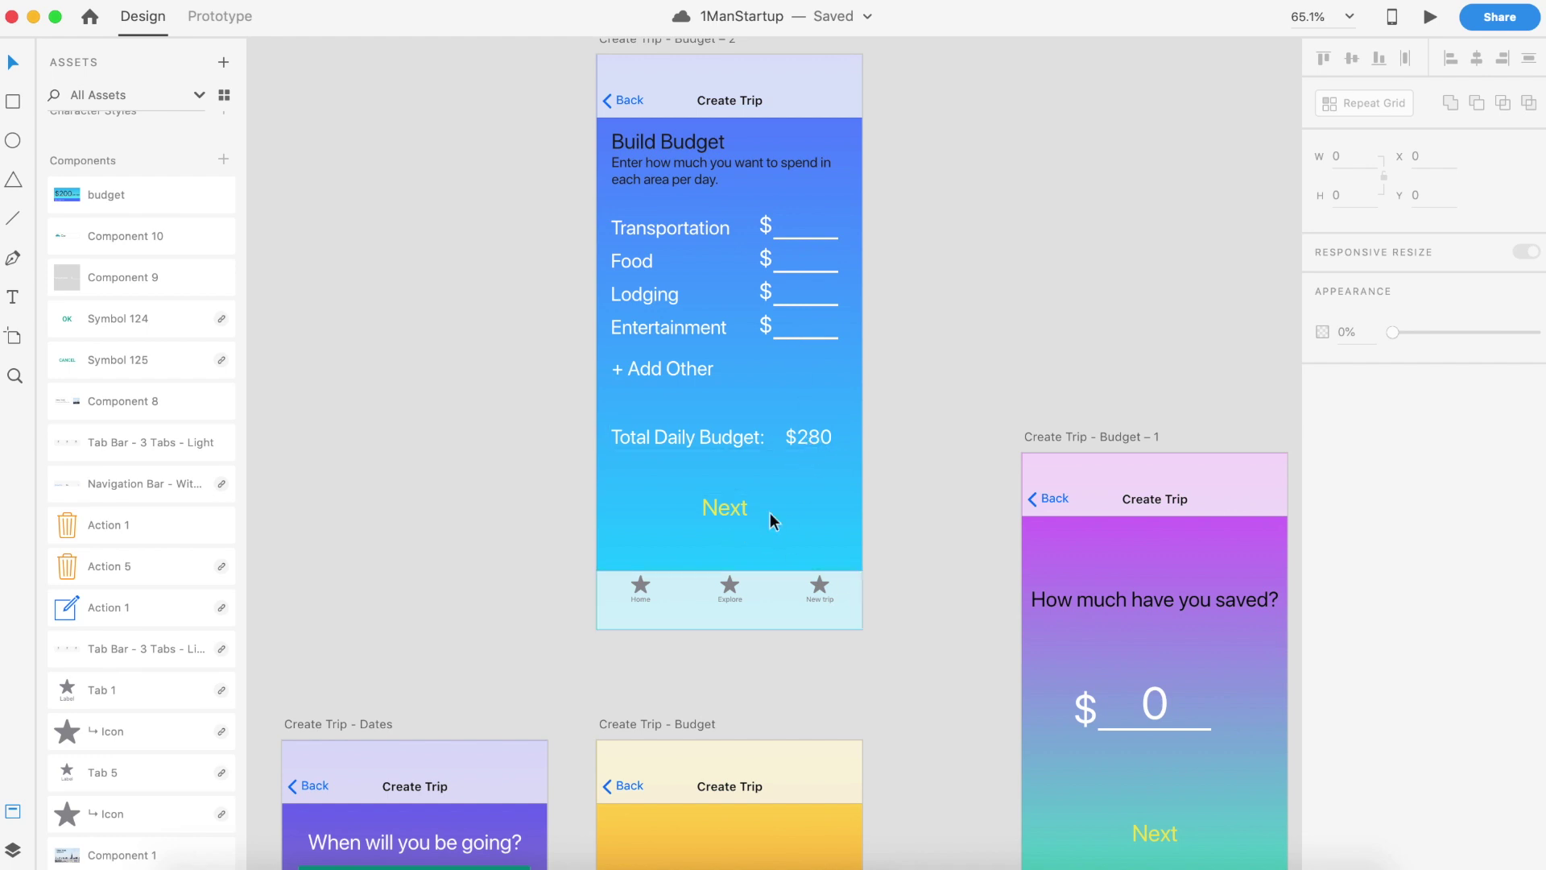
scroll(744, 483, "down", 1)
scroll(744, 483, "down", 10)
scroll(654, 496, "up", 6)
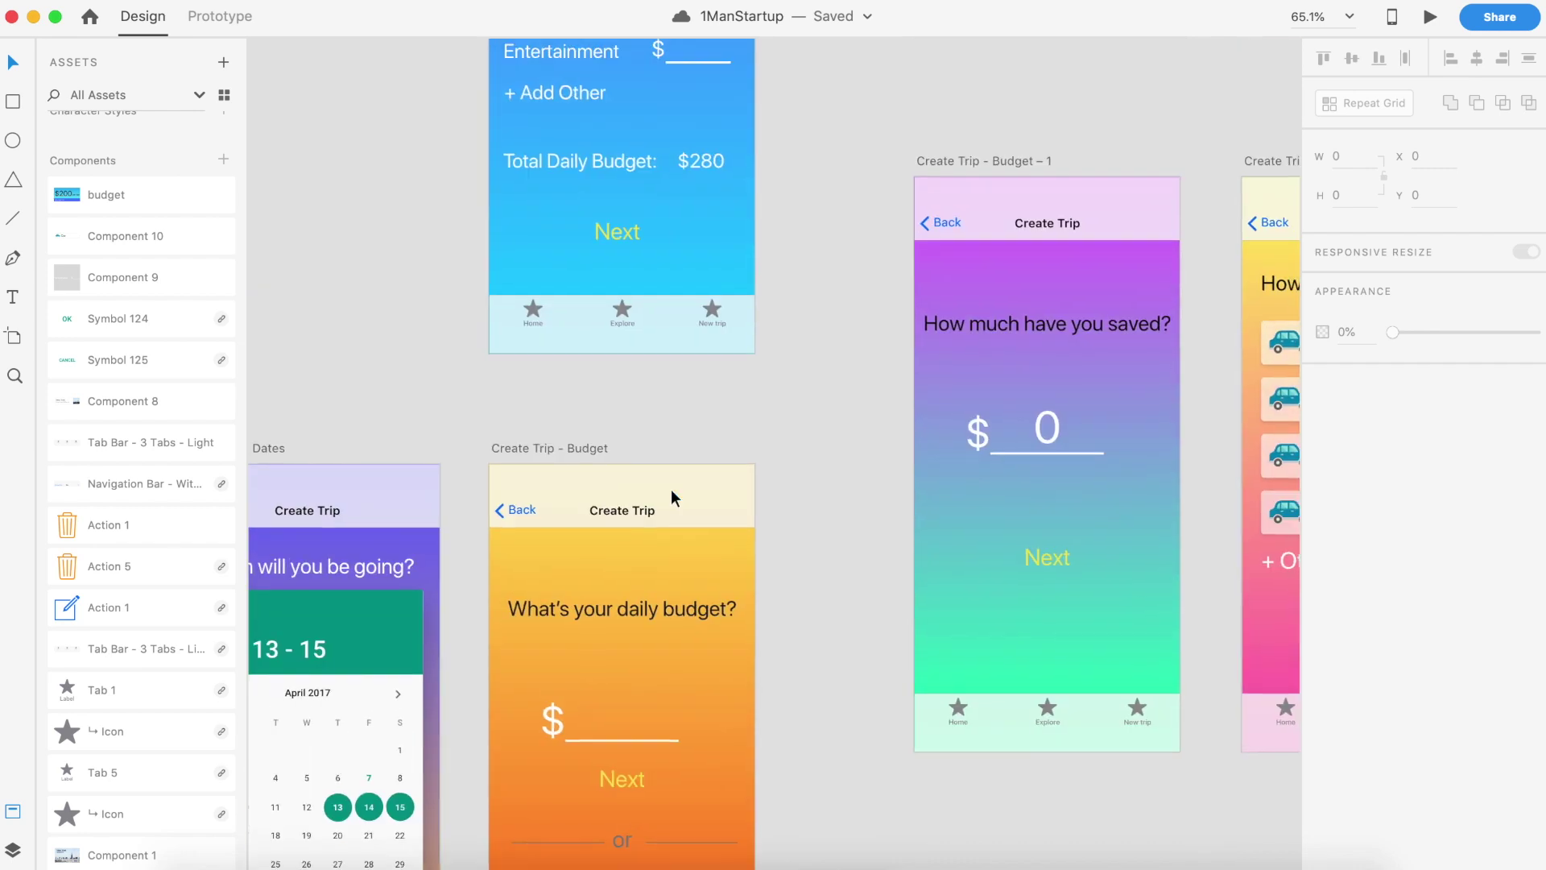
scroll(670, 489, "right", 5)
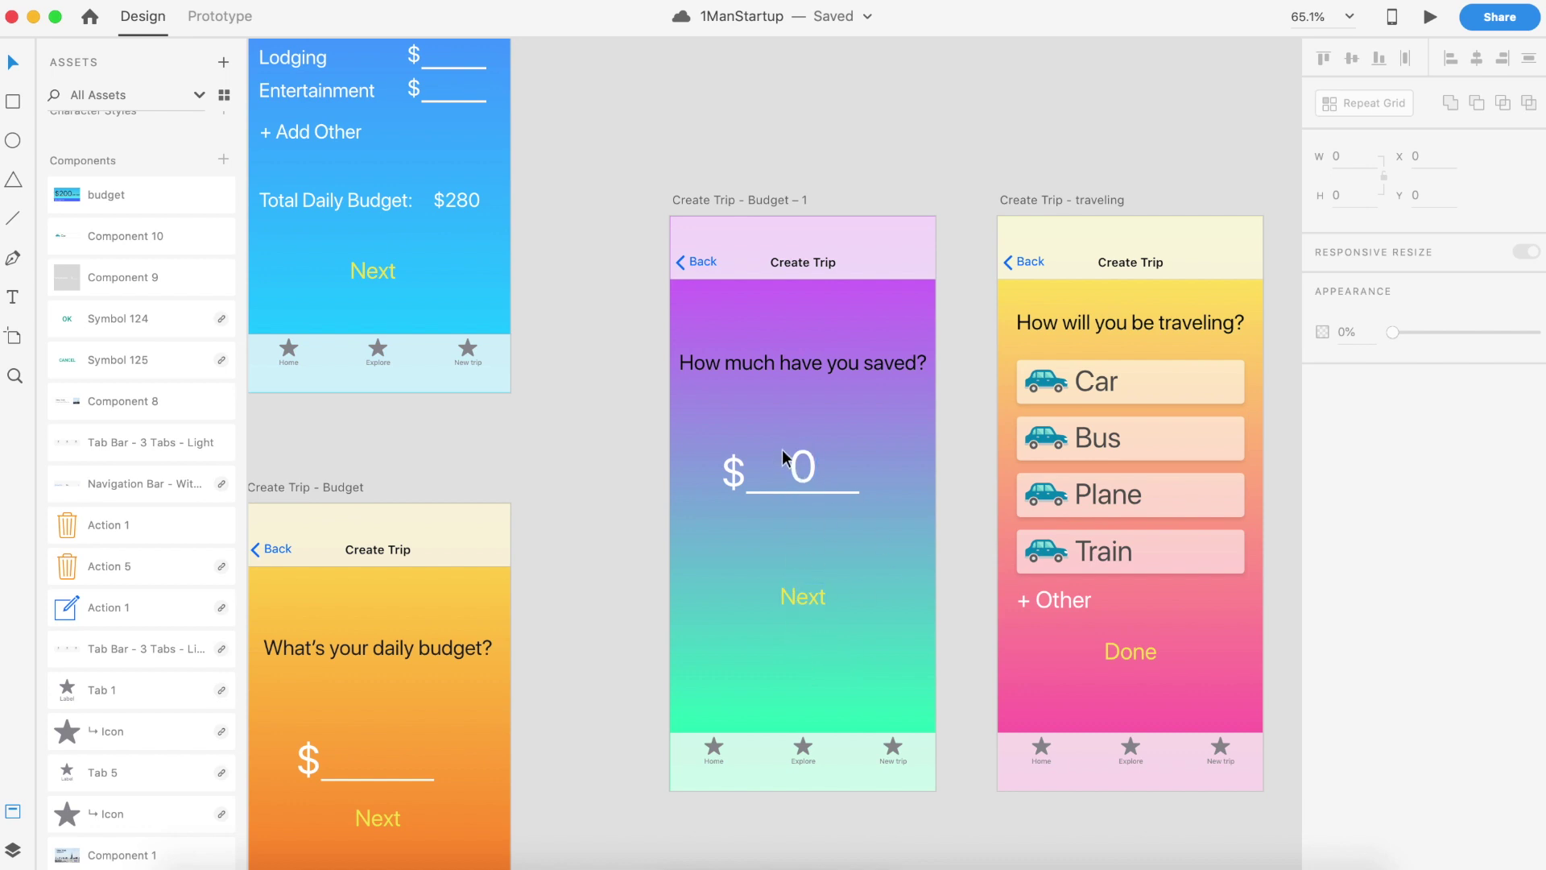
scroll(831, 543, "right", 5)
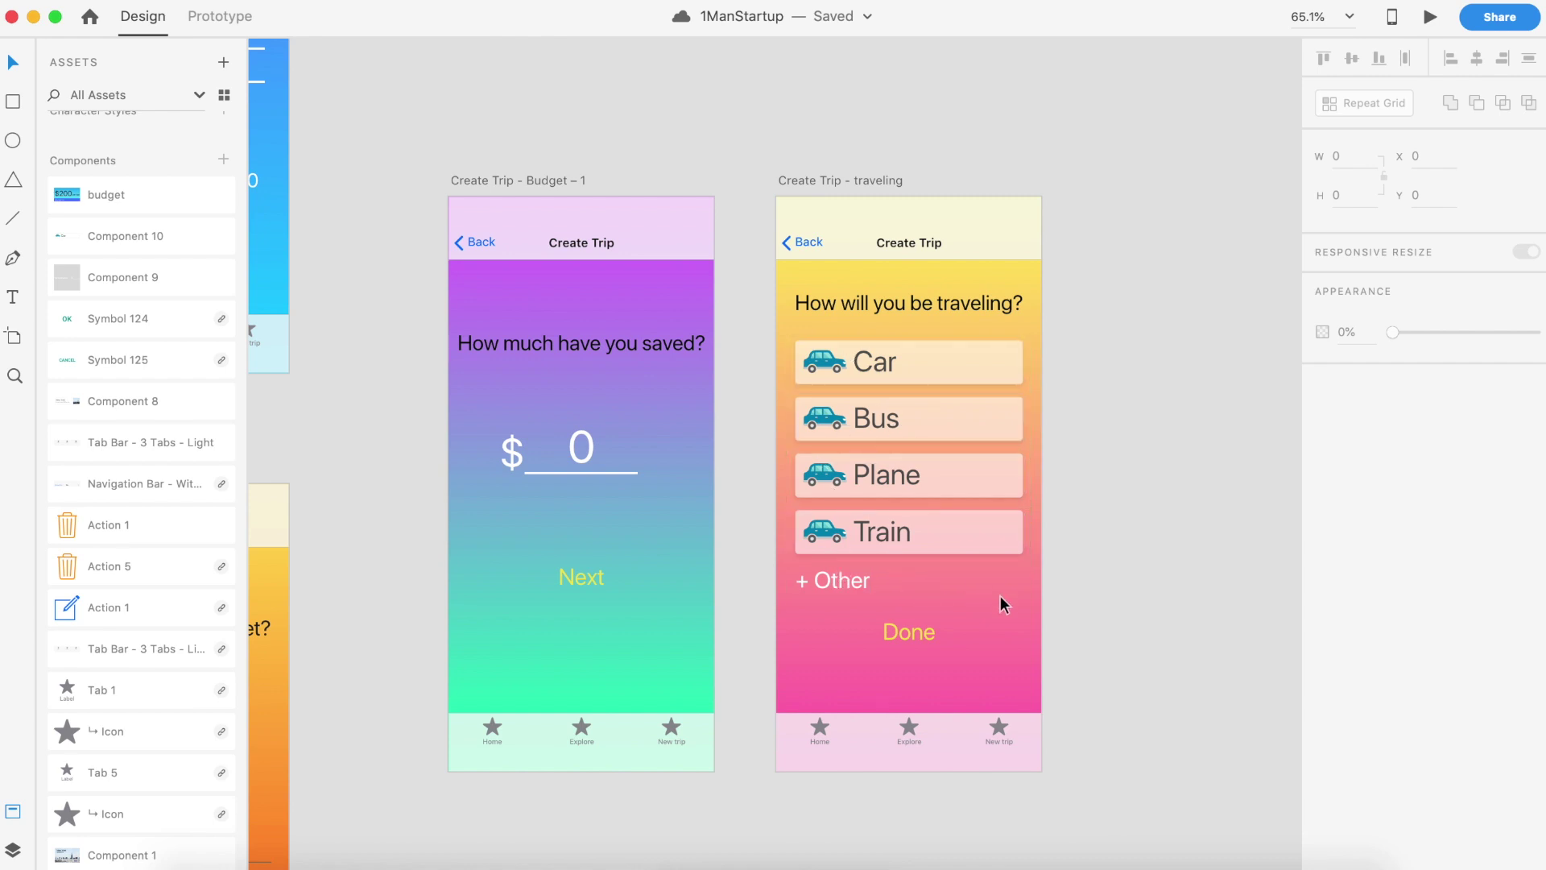
scroll(1108, 567, "down", 5)
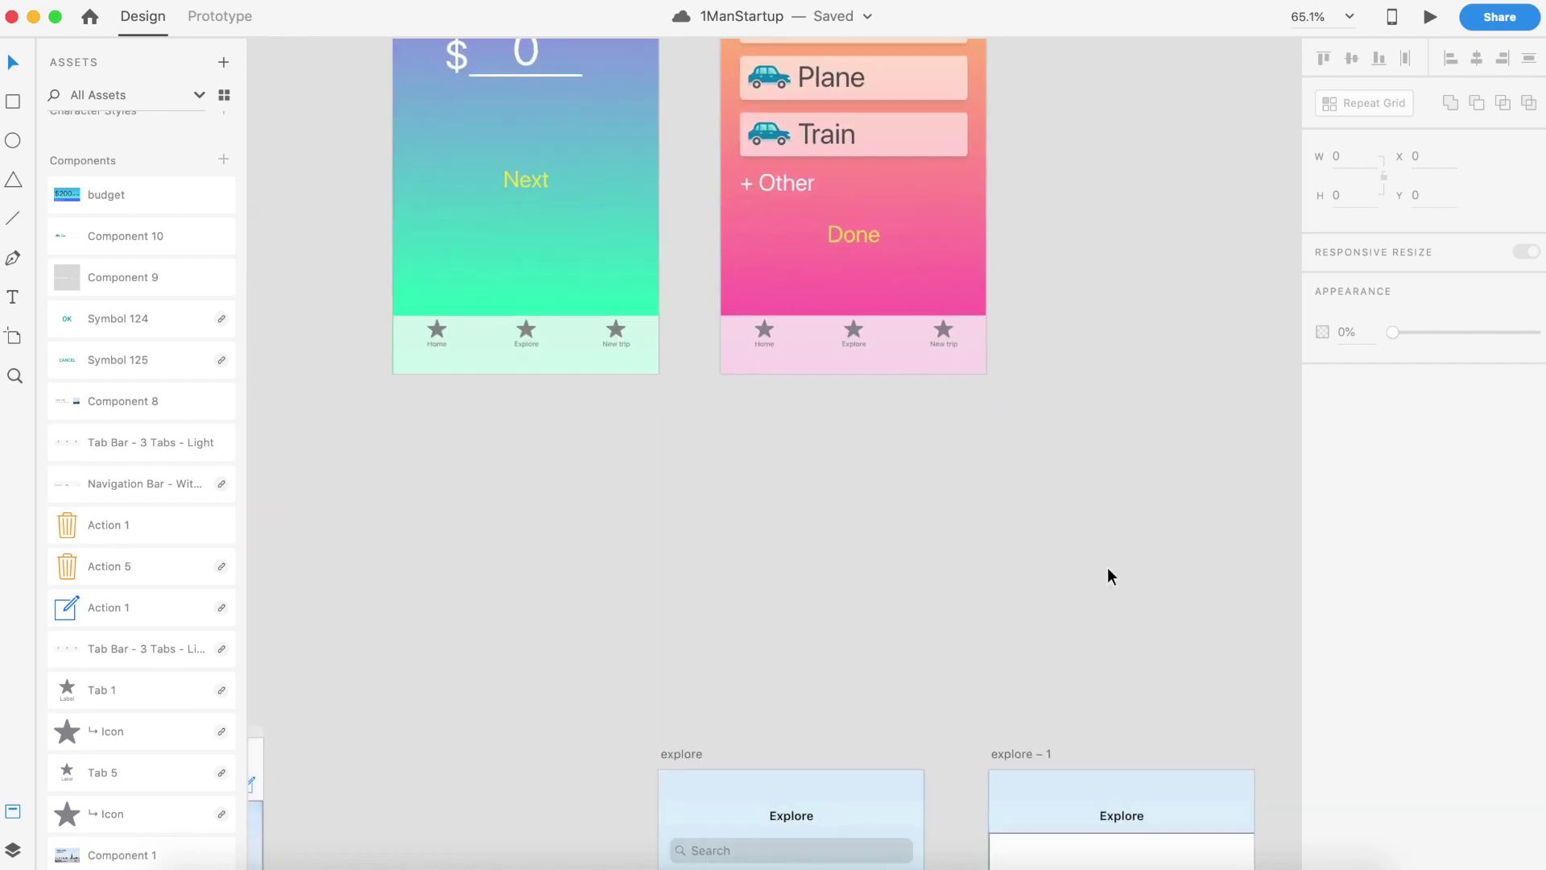
Review the savings, trip and notes cards on the Home and both Trip Detail artboards once more
scroll(1108, 567, "down", 5)
scroll(891, 546, "down", 1)
scroll(742, 593, "left", 5)
scroll(742, 593, "down", 3)
scroll(700, 416, "down", 2)
scroll(702, 416, "up", 5)
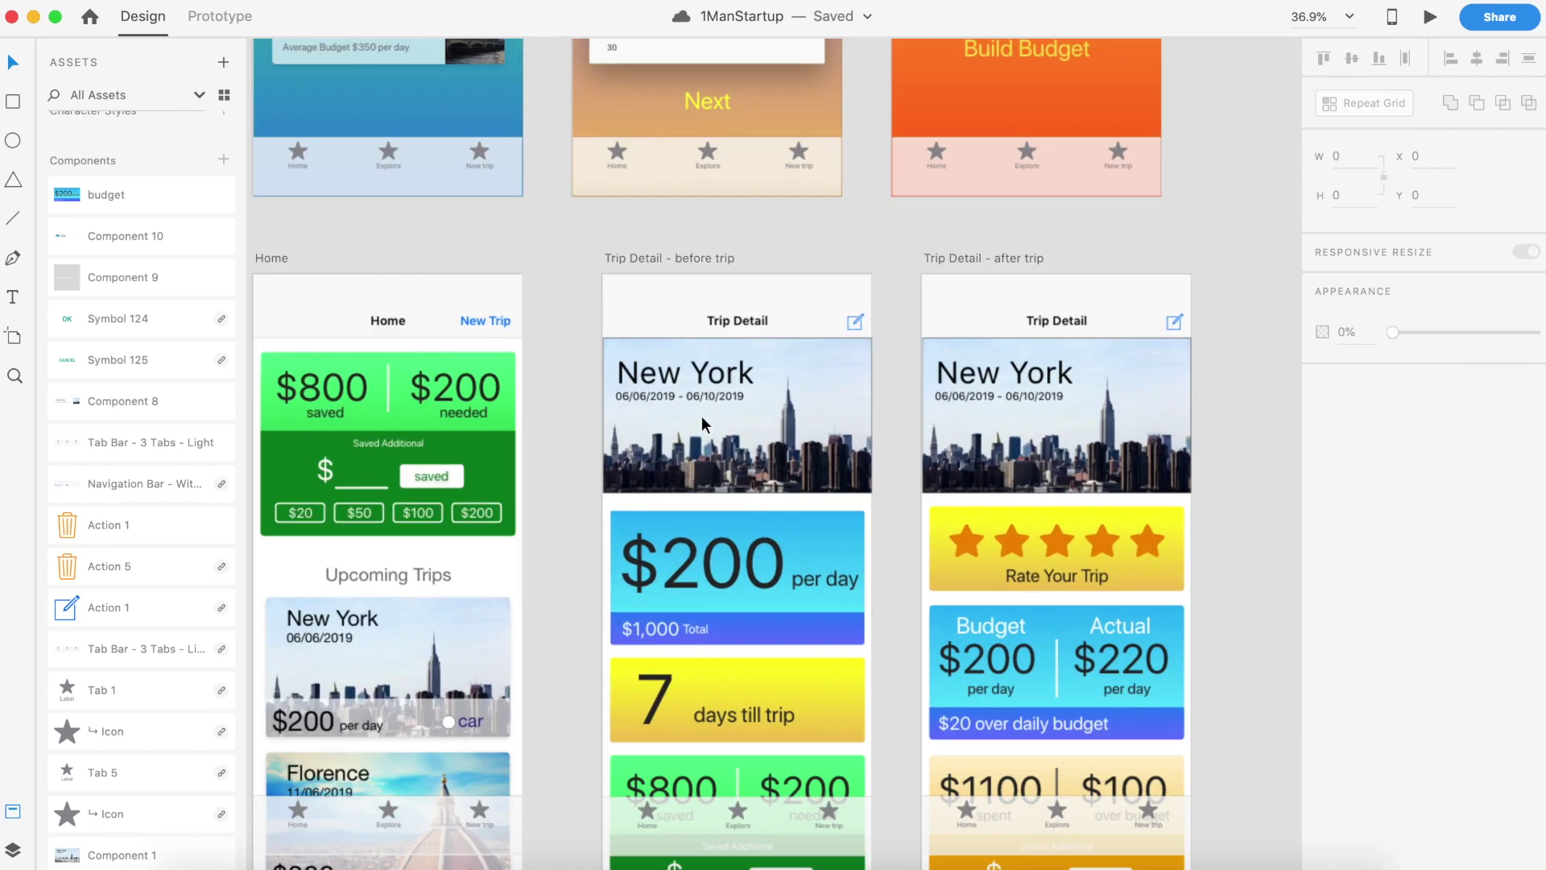
scroll(735, 316, "up", 1)
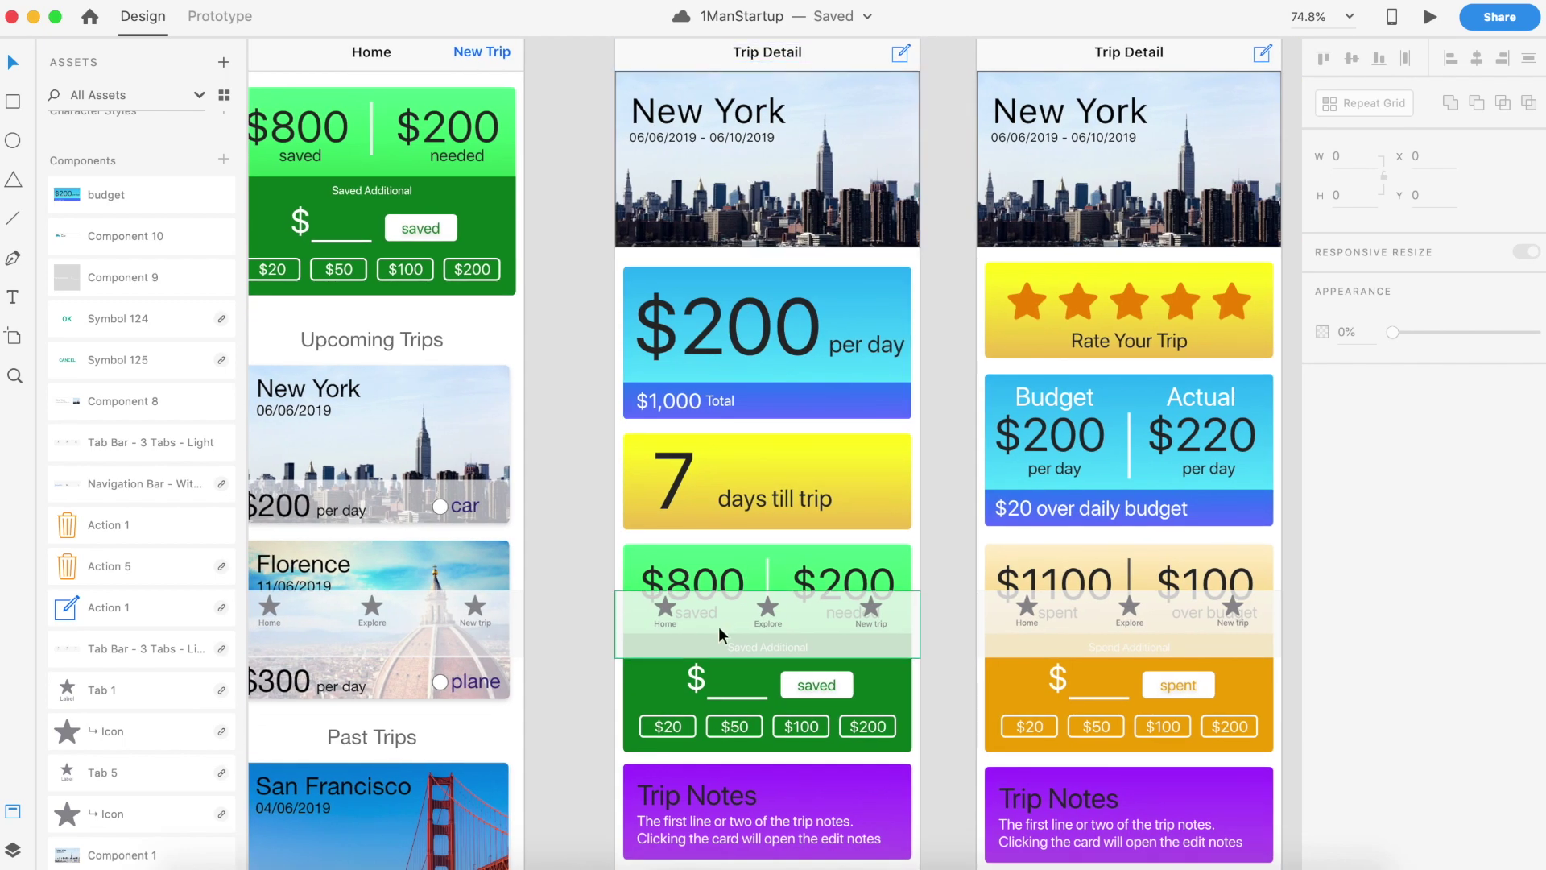
scroll(807, 281, "up", 3)
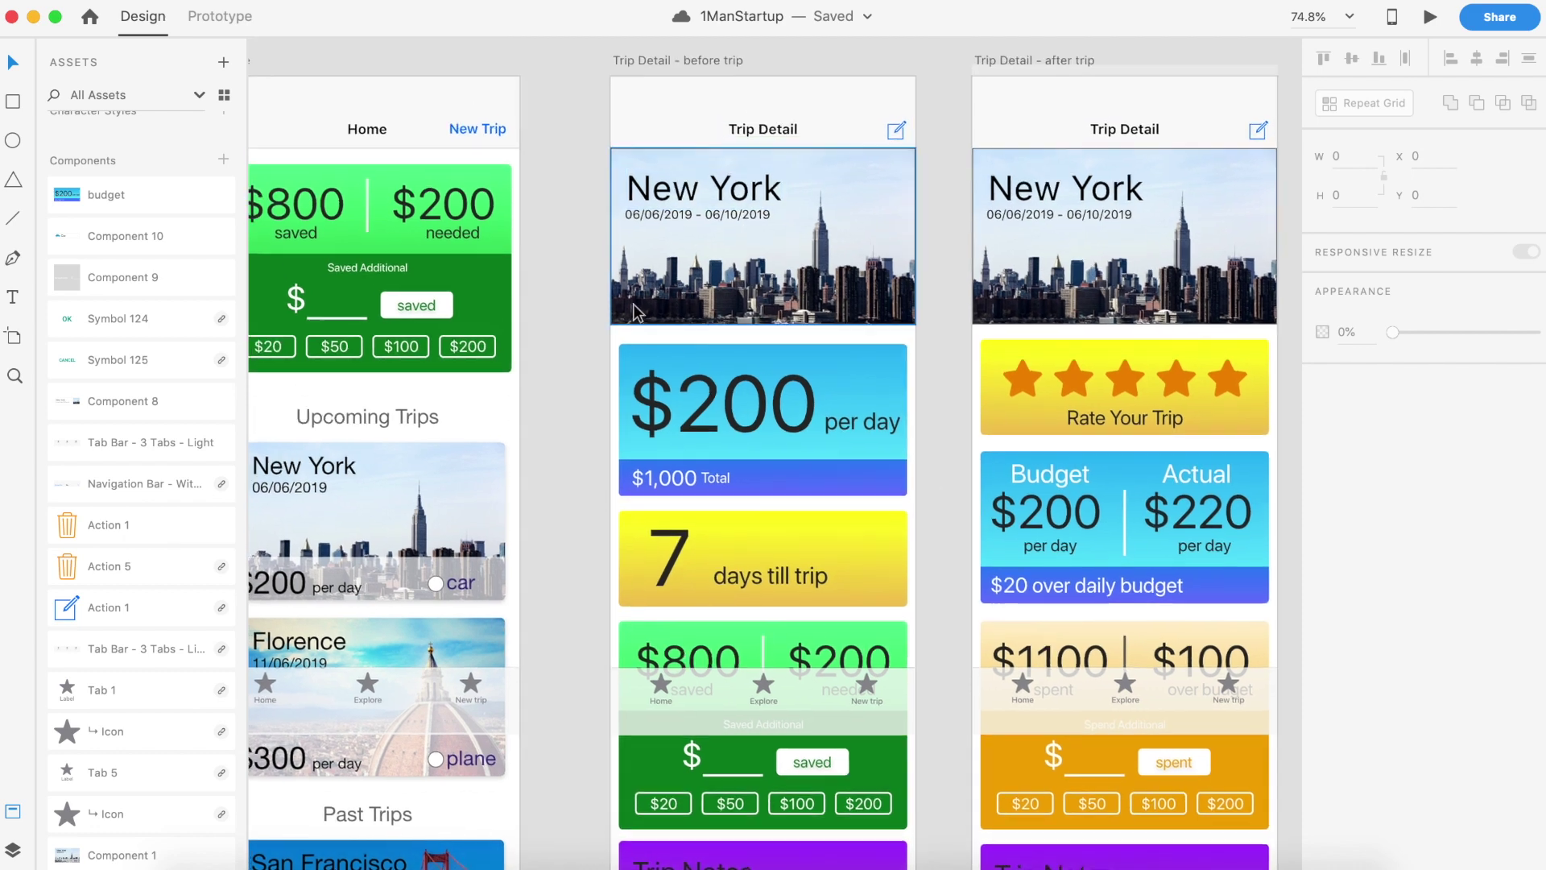
scroll(634, 304, "left", 3)
Survey the layout of all Create Trip, Home, Trip Detail and explore artboards, returning to the Home screen's trip cards
scroll(634, 308, "down", 5)
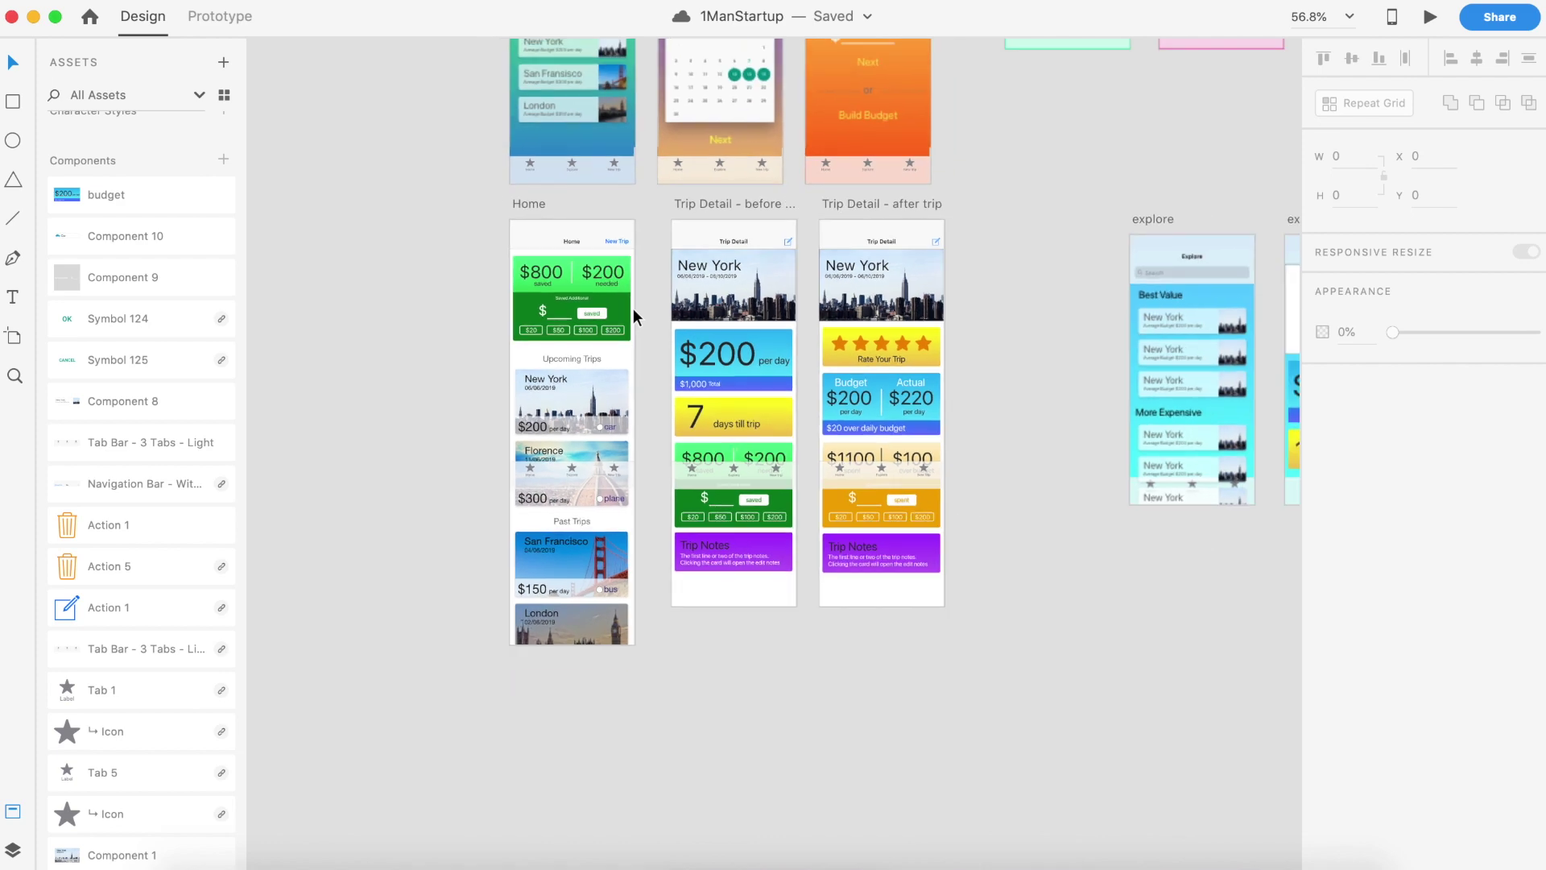
scroll(1097, 594, "up", 5)
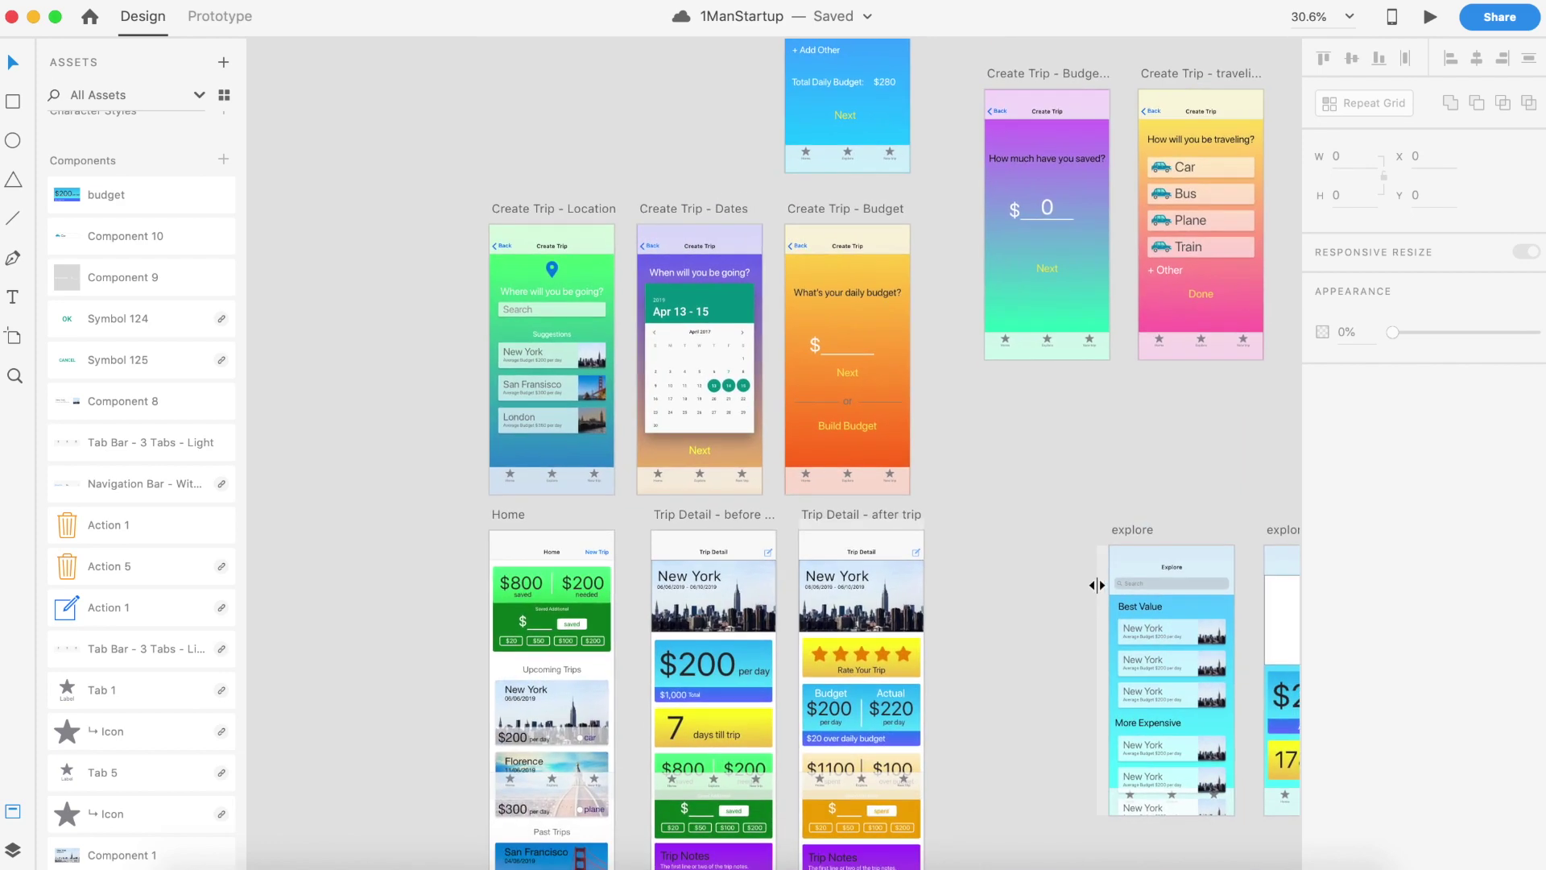
scroll(1097, 629, "down", 3)
scroll(1096, 633, "right", 4)
scroll(1096, 634, "down", 2)
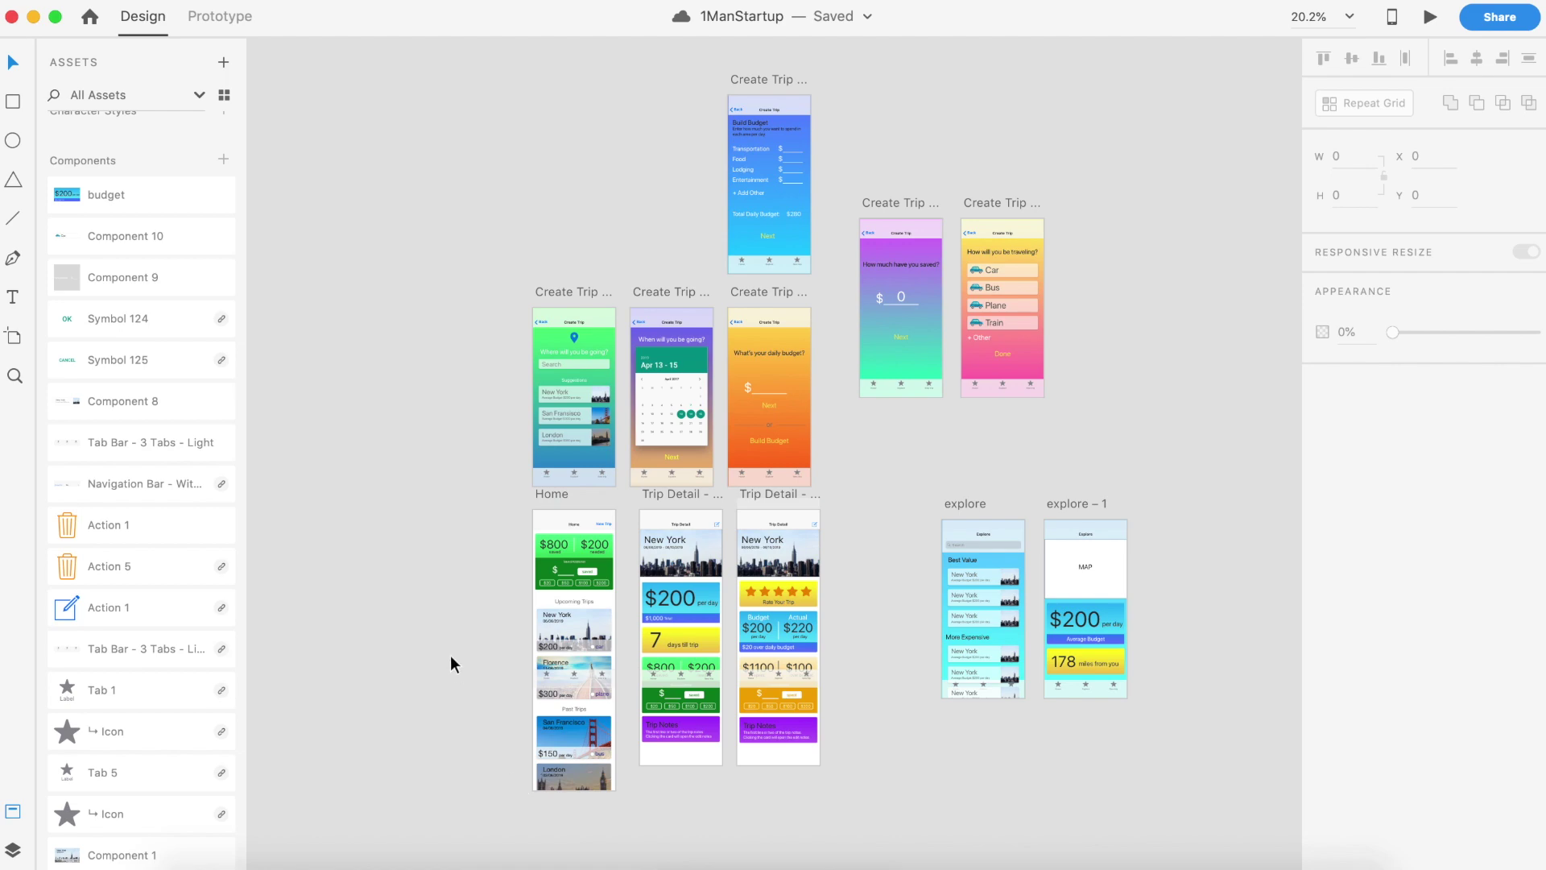
scroll(454, 656, "up", 5)
scroll(617, 357, "down", 5)
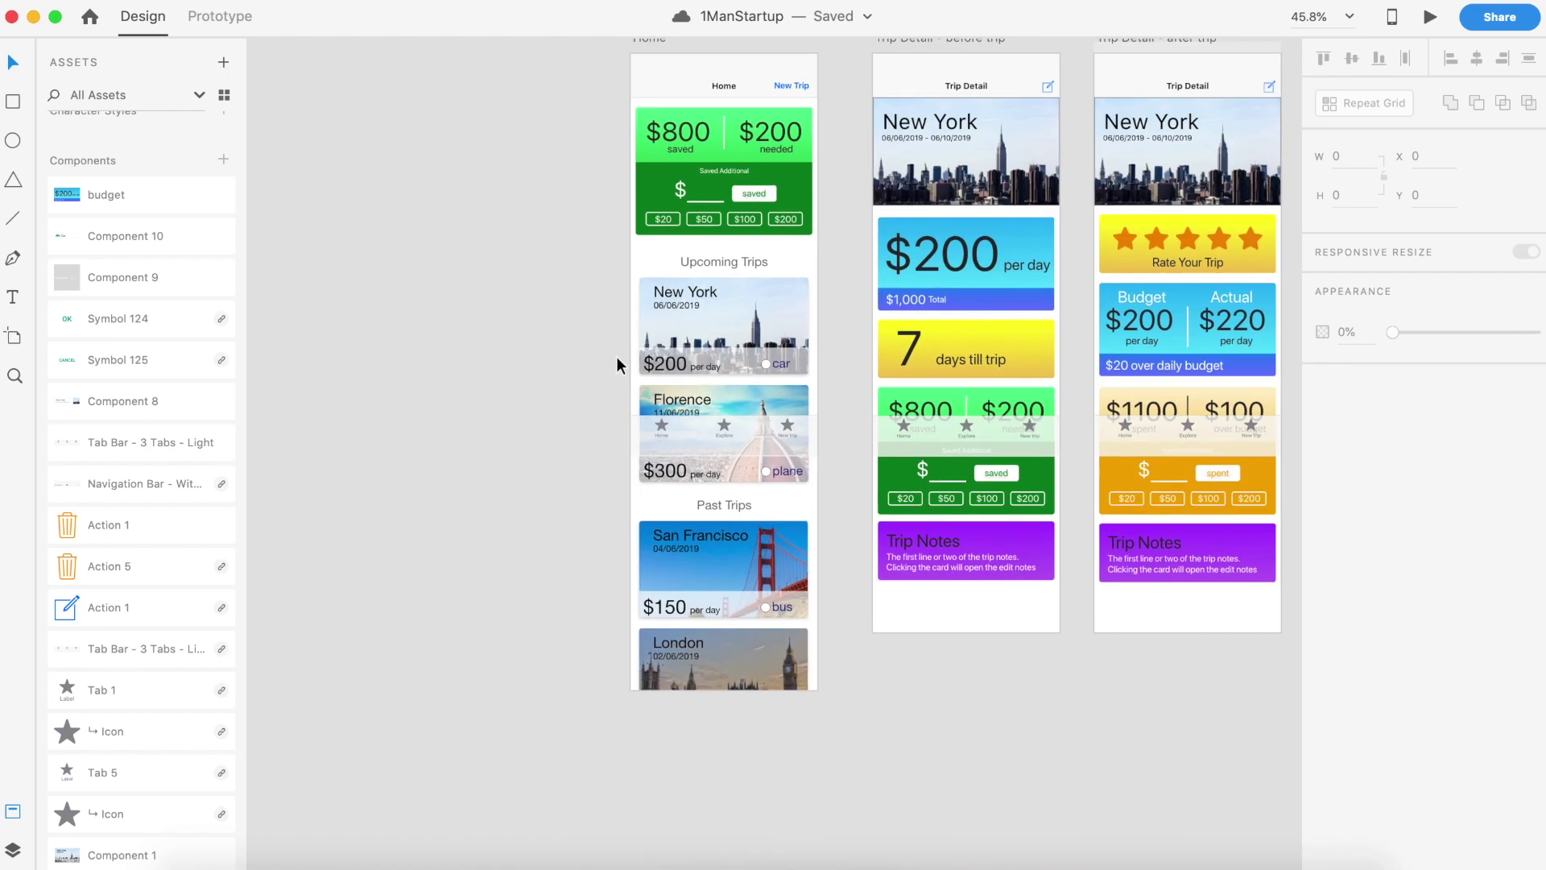
scroll(617, 357, "up", 2)
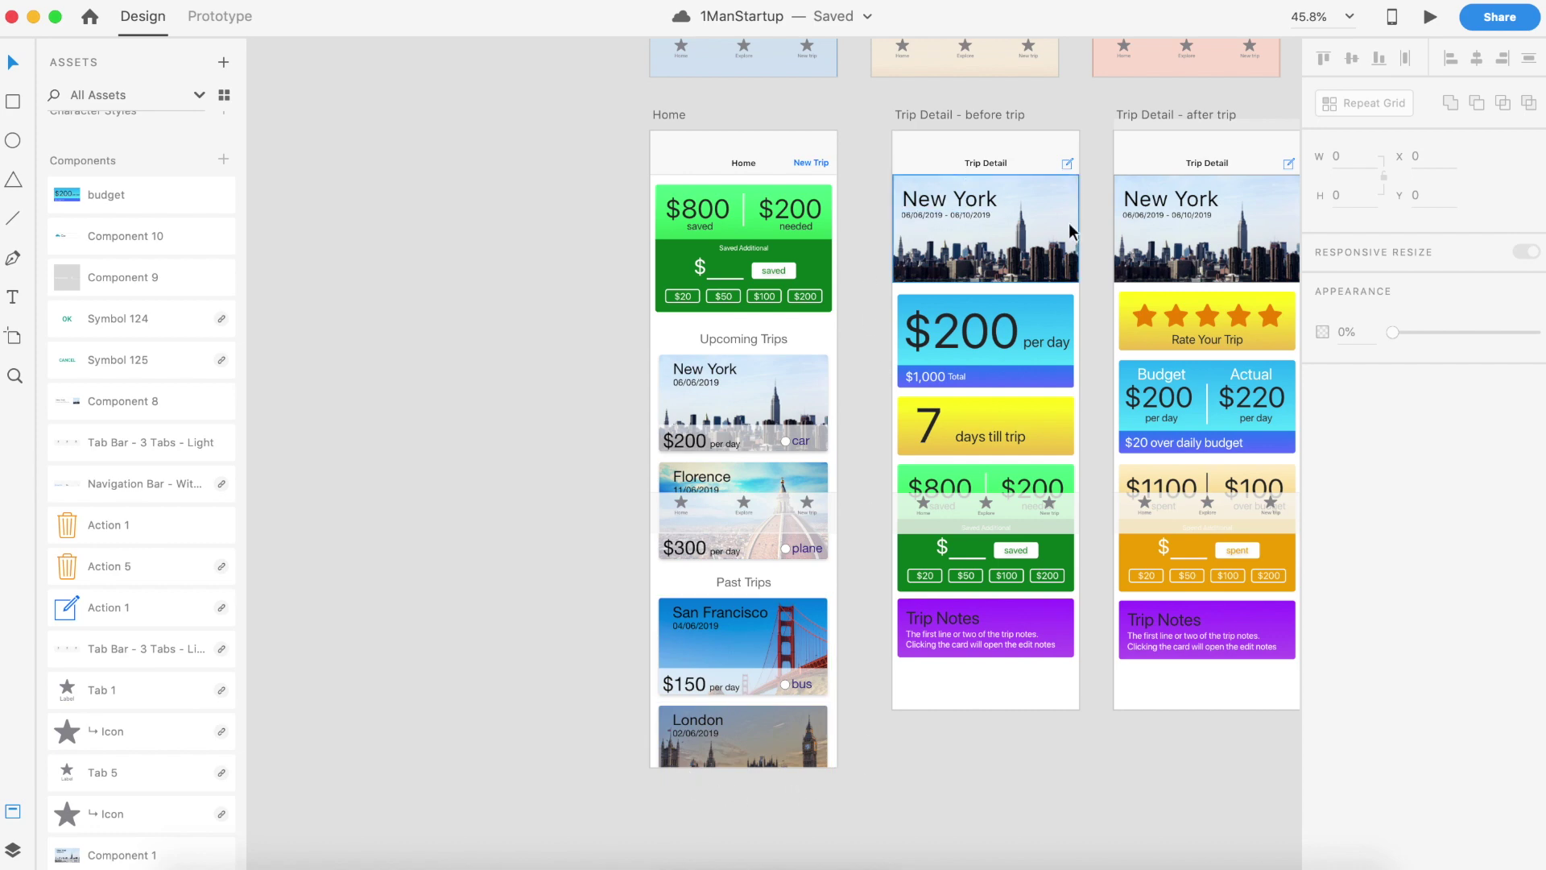
Switch the document to Prototype mode with the Create Trip, Home and Trip Detail artboards in view
scroll(1064, 774, "right", 3)
scroll(1064, 775, "up", 5)
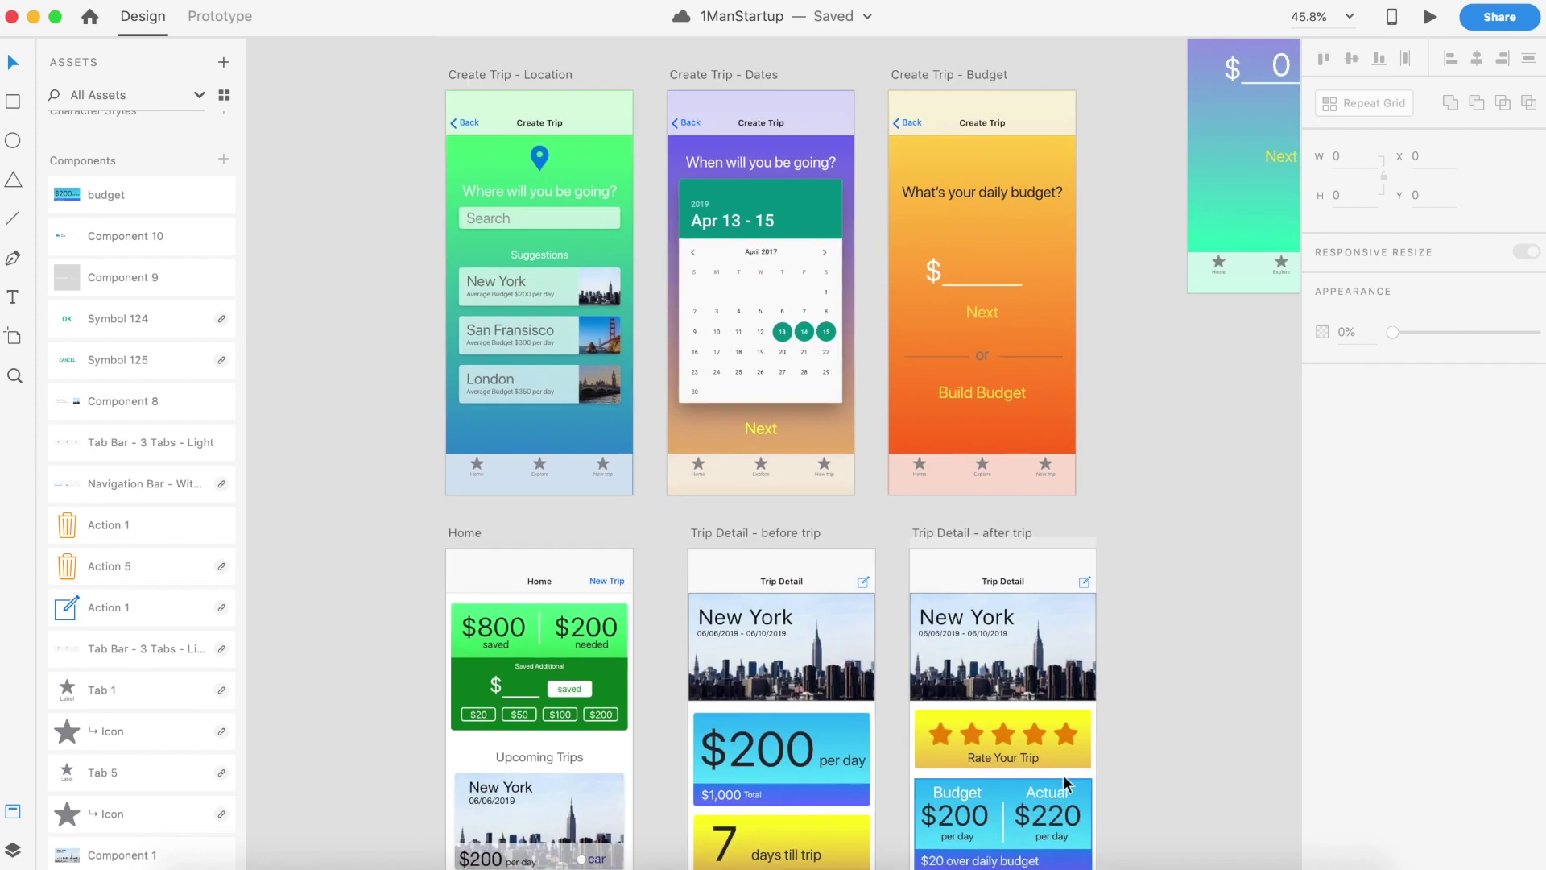
scroll(1064, 775, "down", 3)
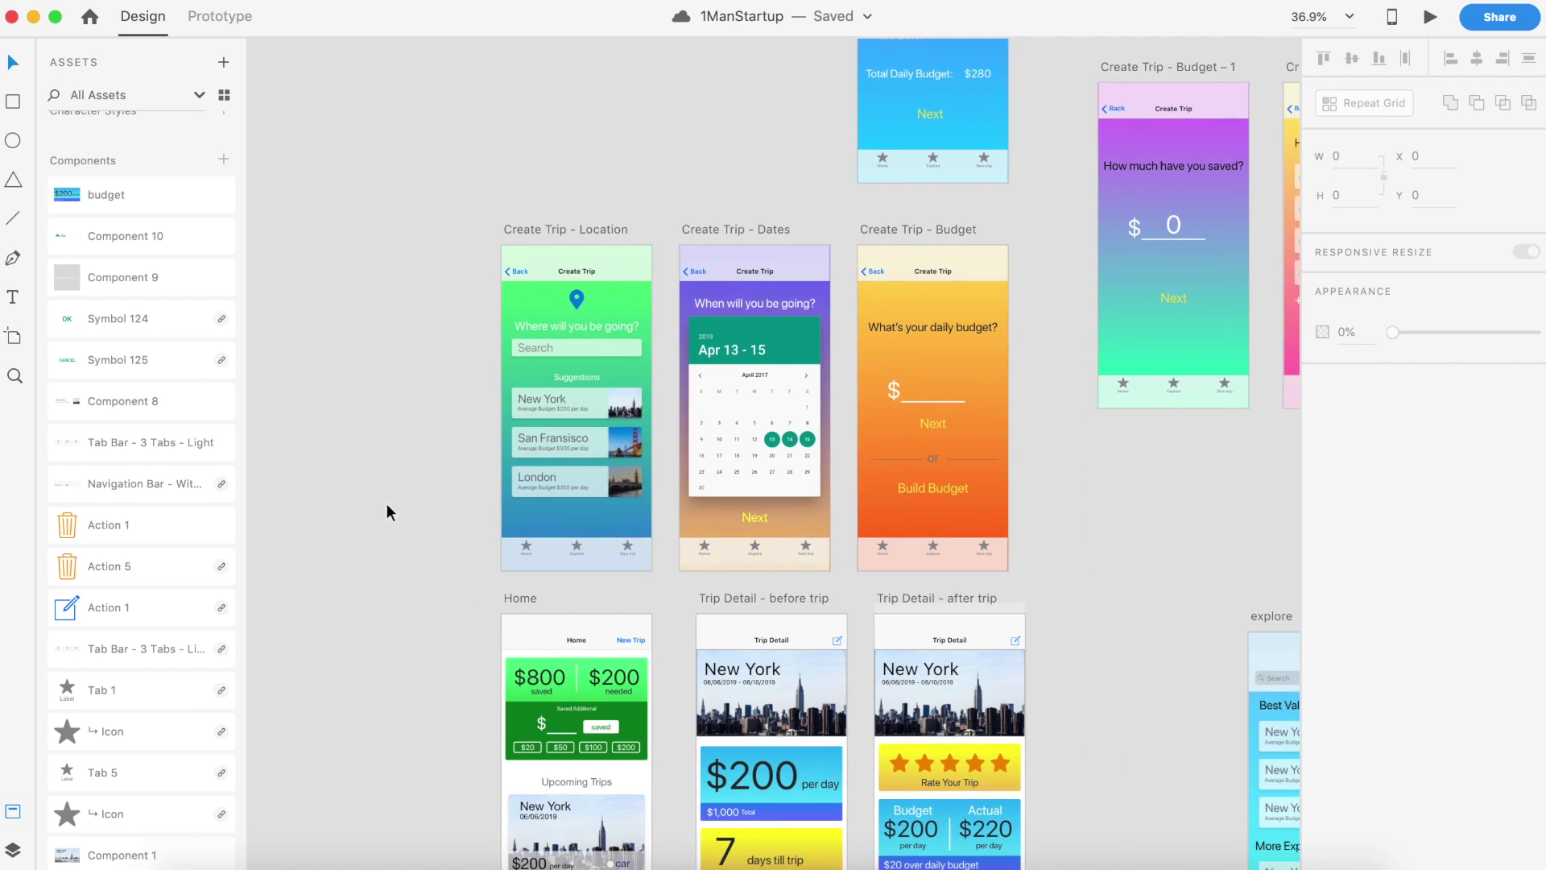
left_click(225, 24)
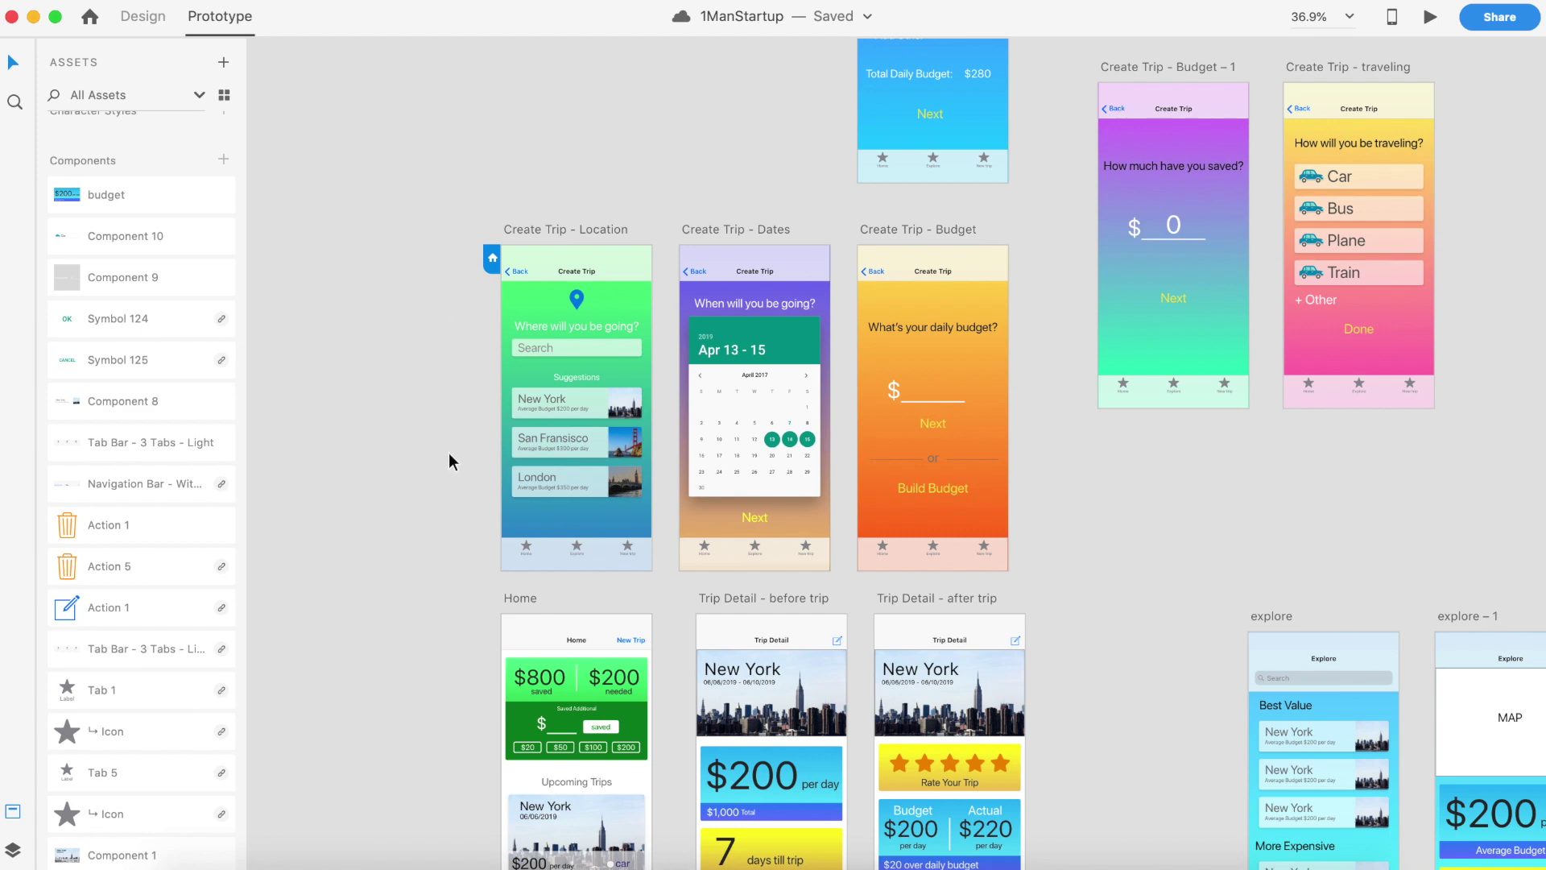
Make the Home artboard the prototype's starting screen in place of Create Trip - Location
scroll(448, 454, "down", 5)
left_click(535, 467)
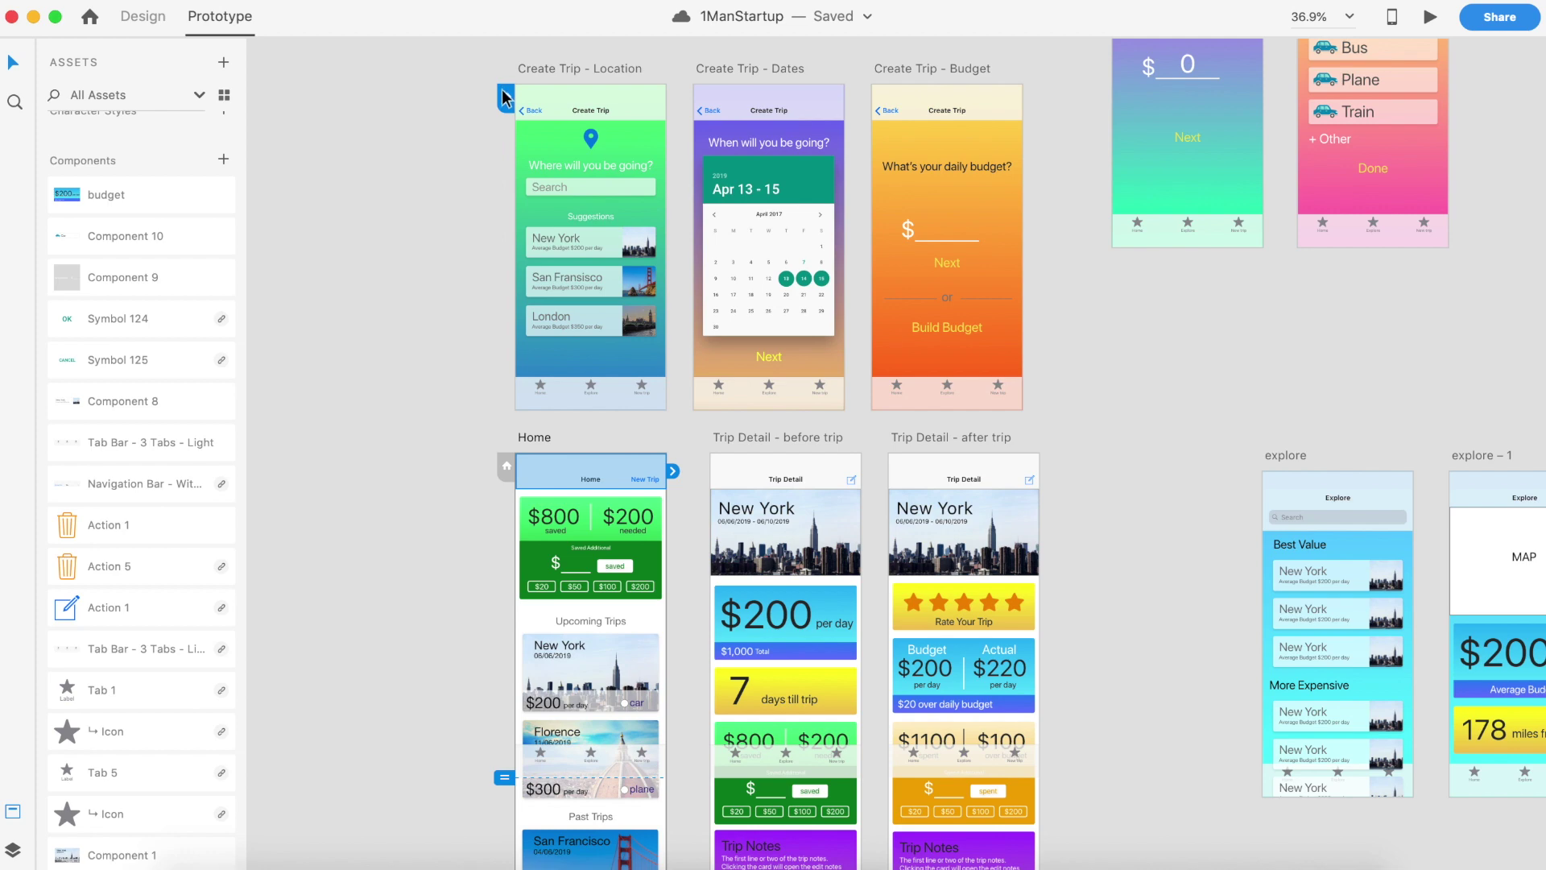
scroll(507, 103, "up", 5)
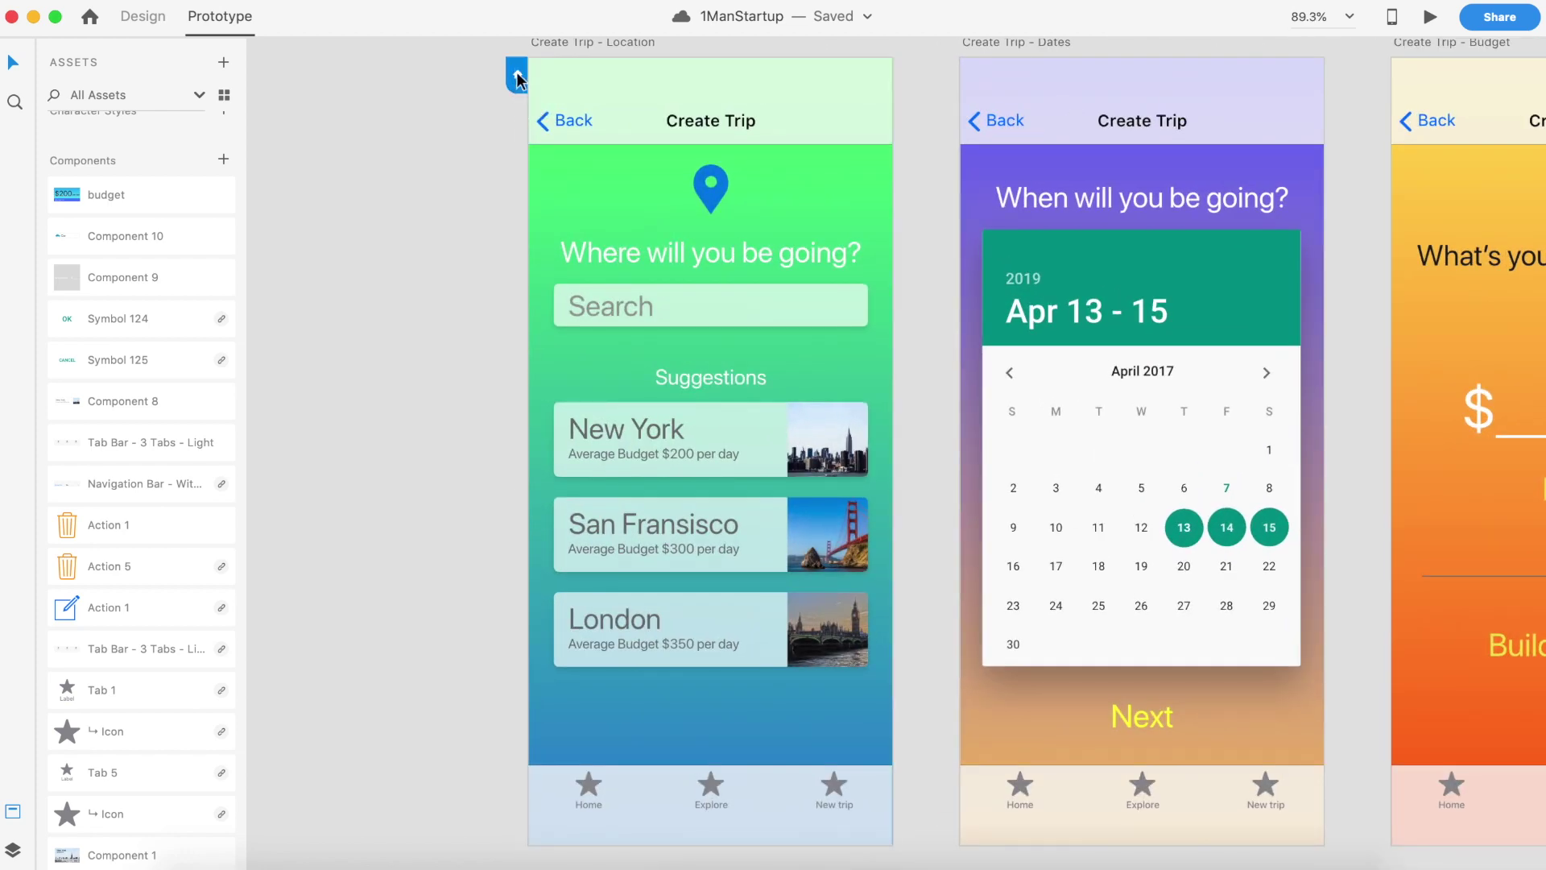
scroll(518, 156, "down", 10)
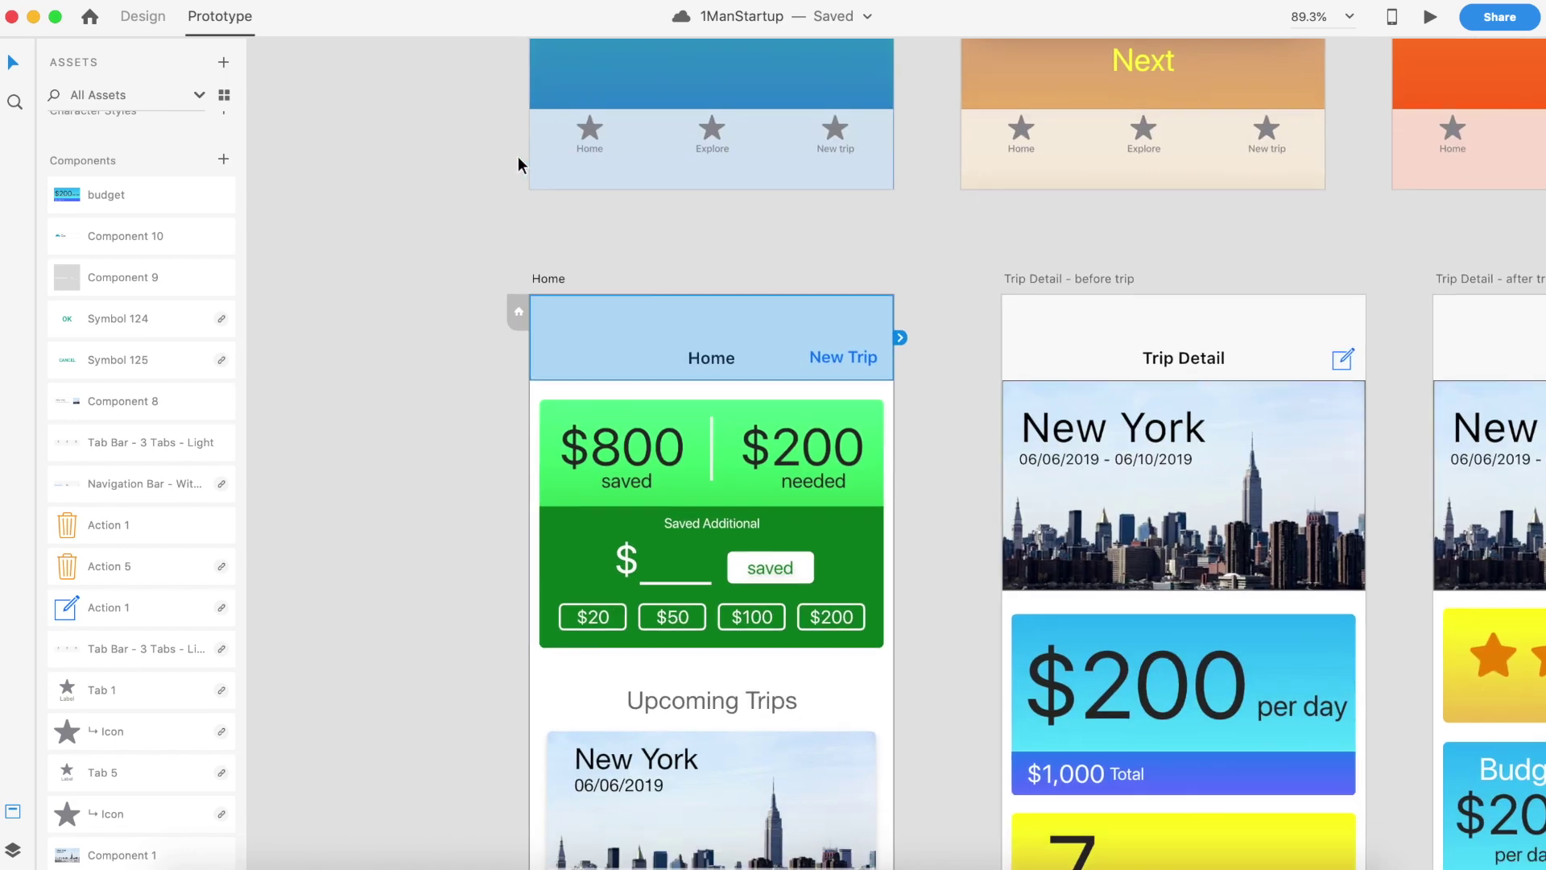
left_click(516, 284)
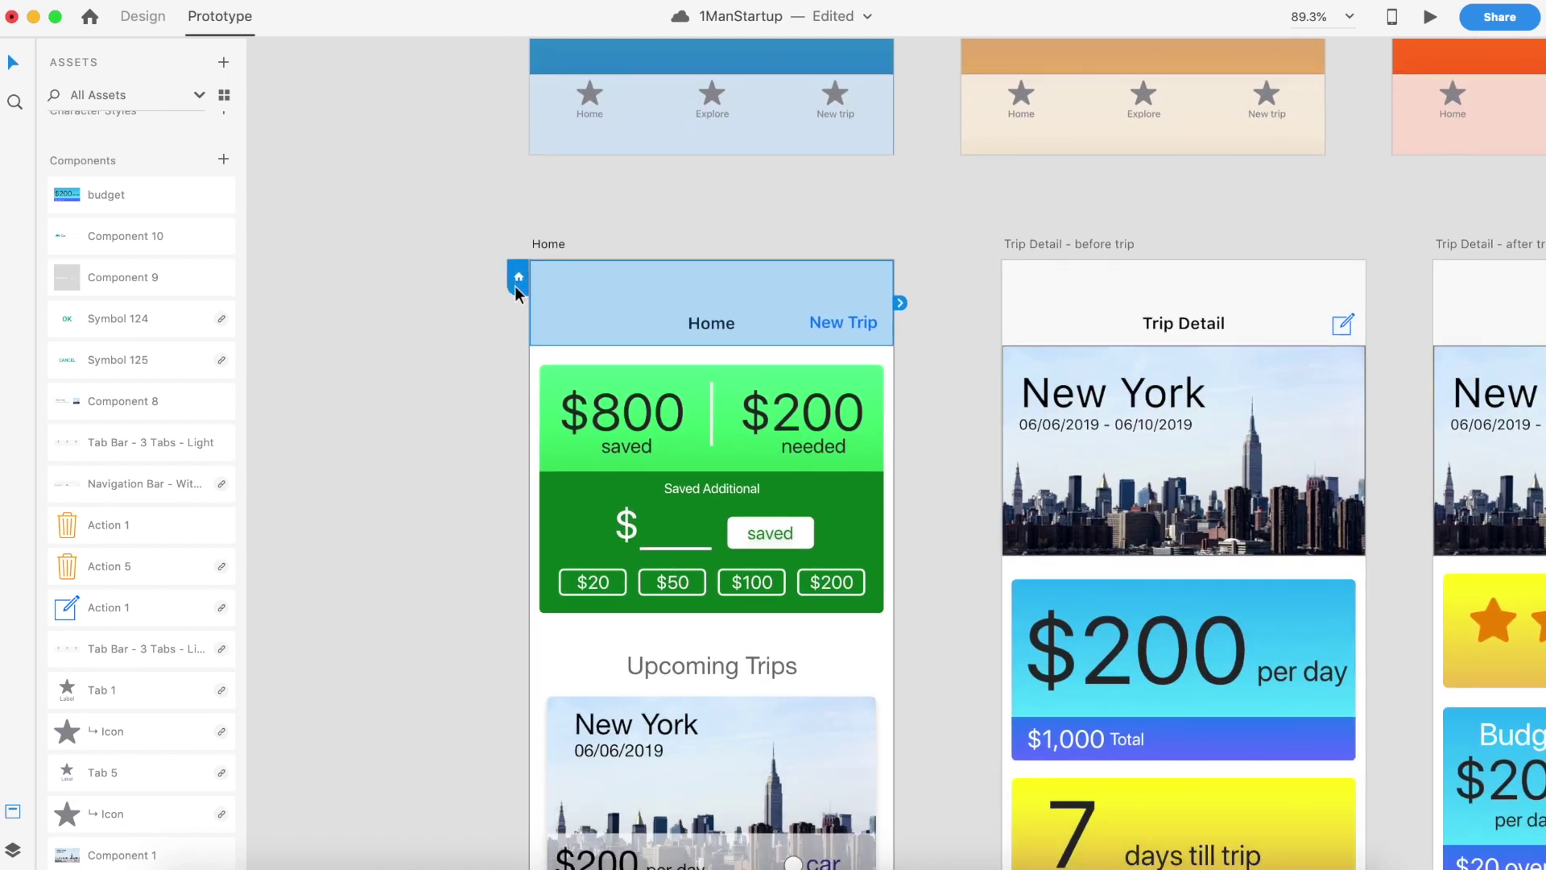
Preview the prototype from the Home artboard, look through its full scrolling content, and close the preview
scroll(524, 292, "down", 5)
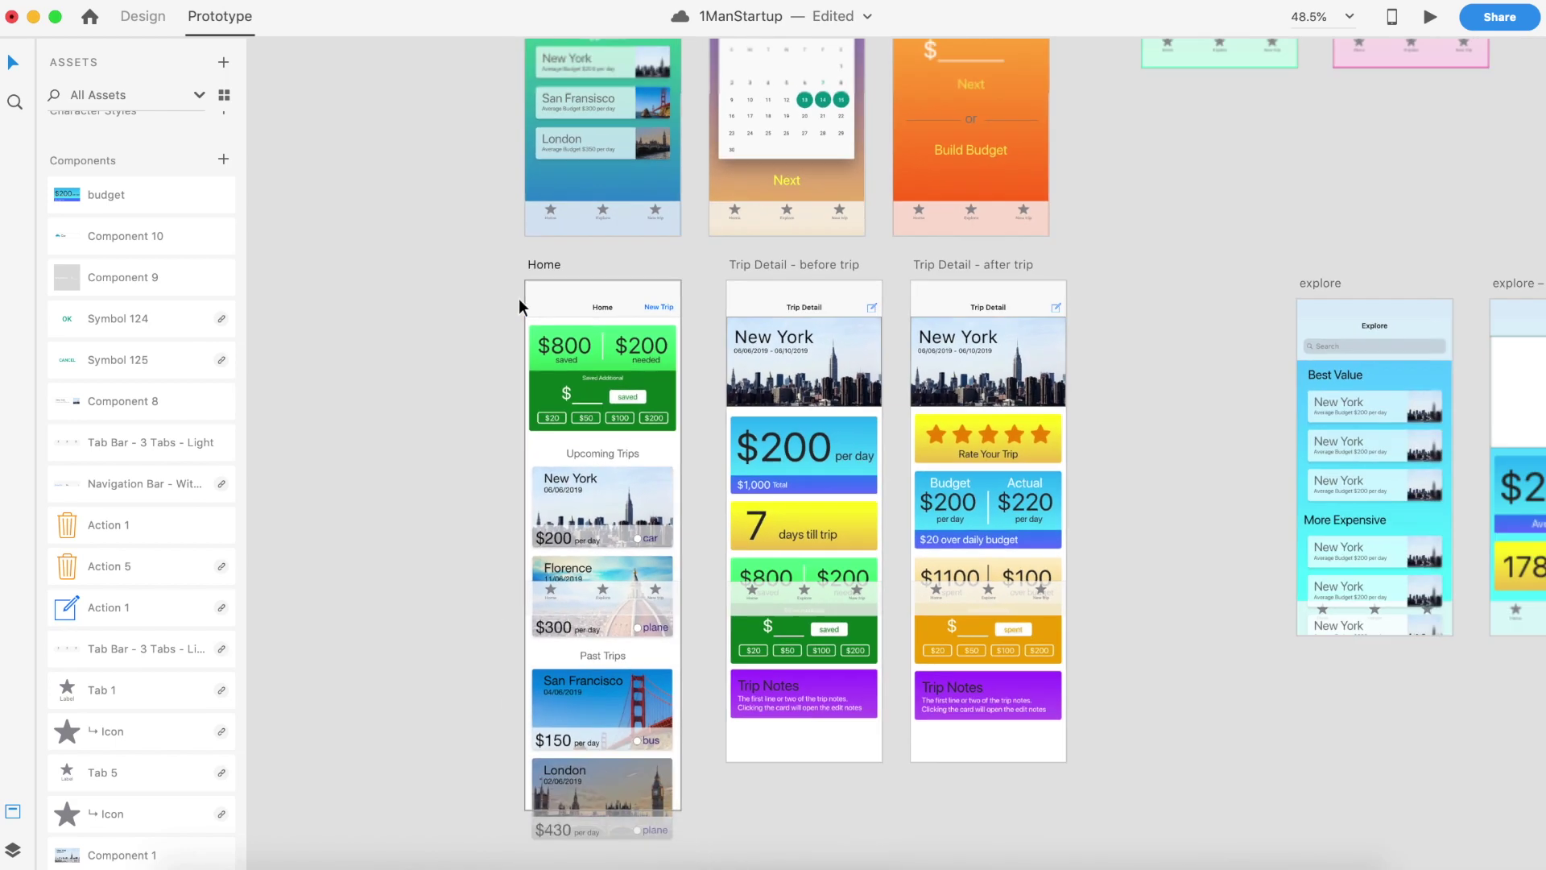
scroll(518, 299, "down", 3)
left_click(545, 278)
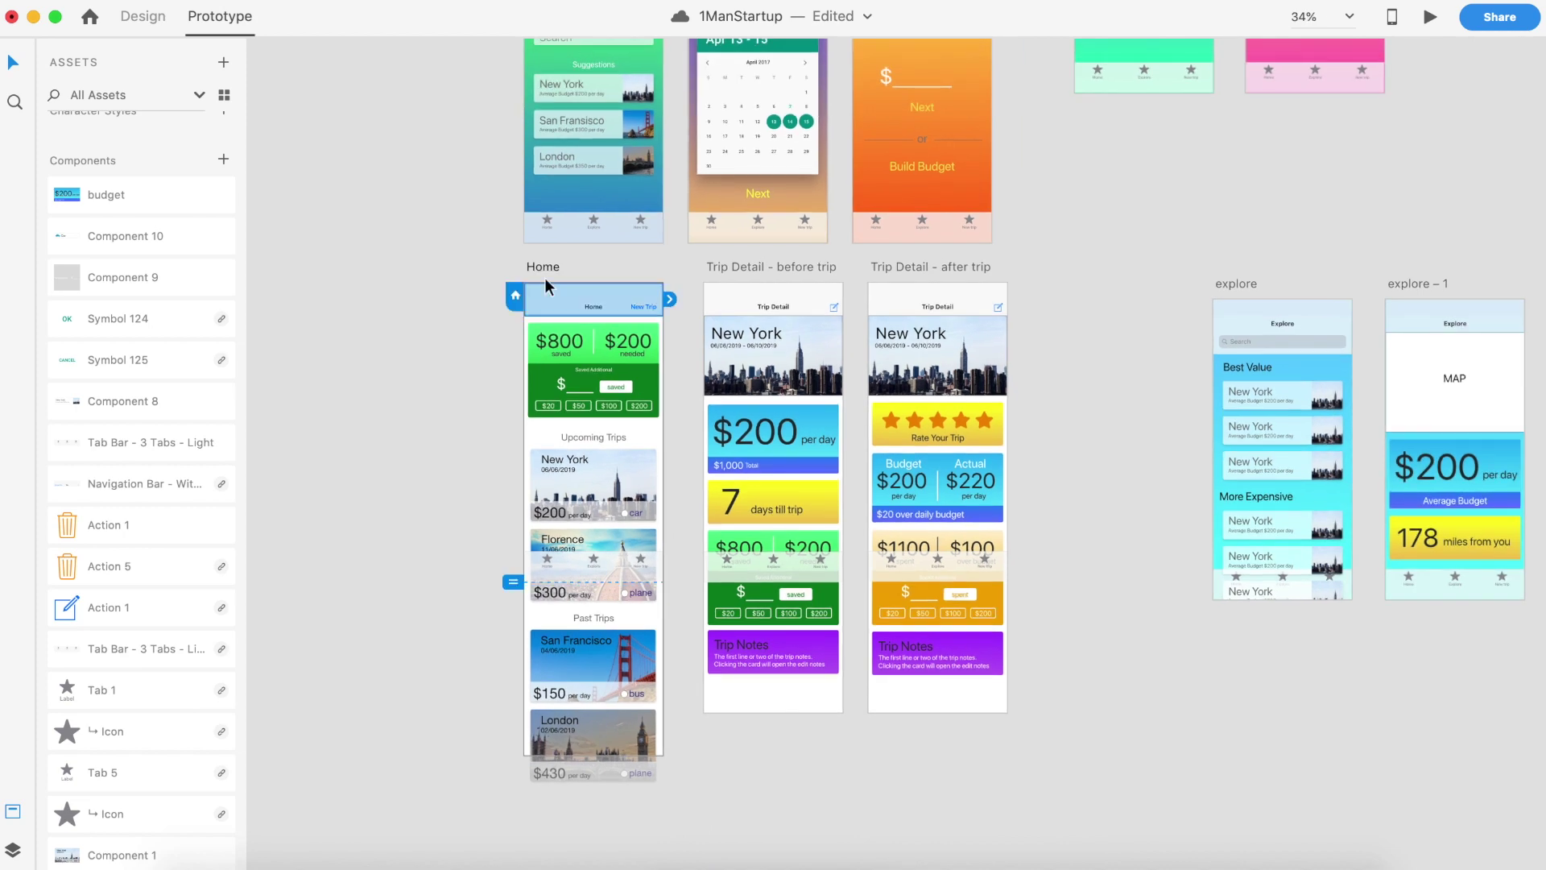
left_click(1430, 21)
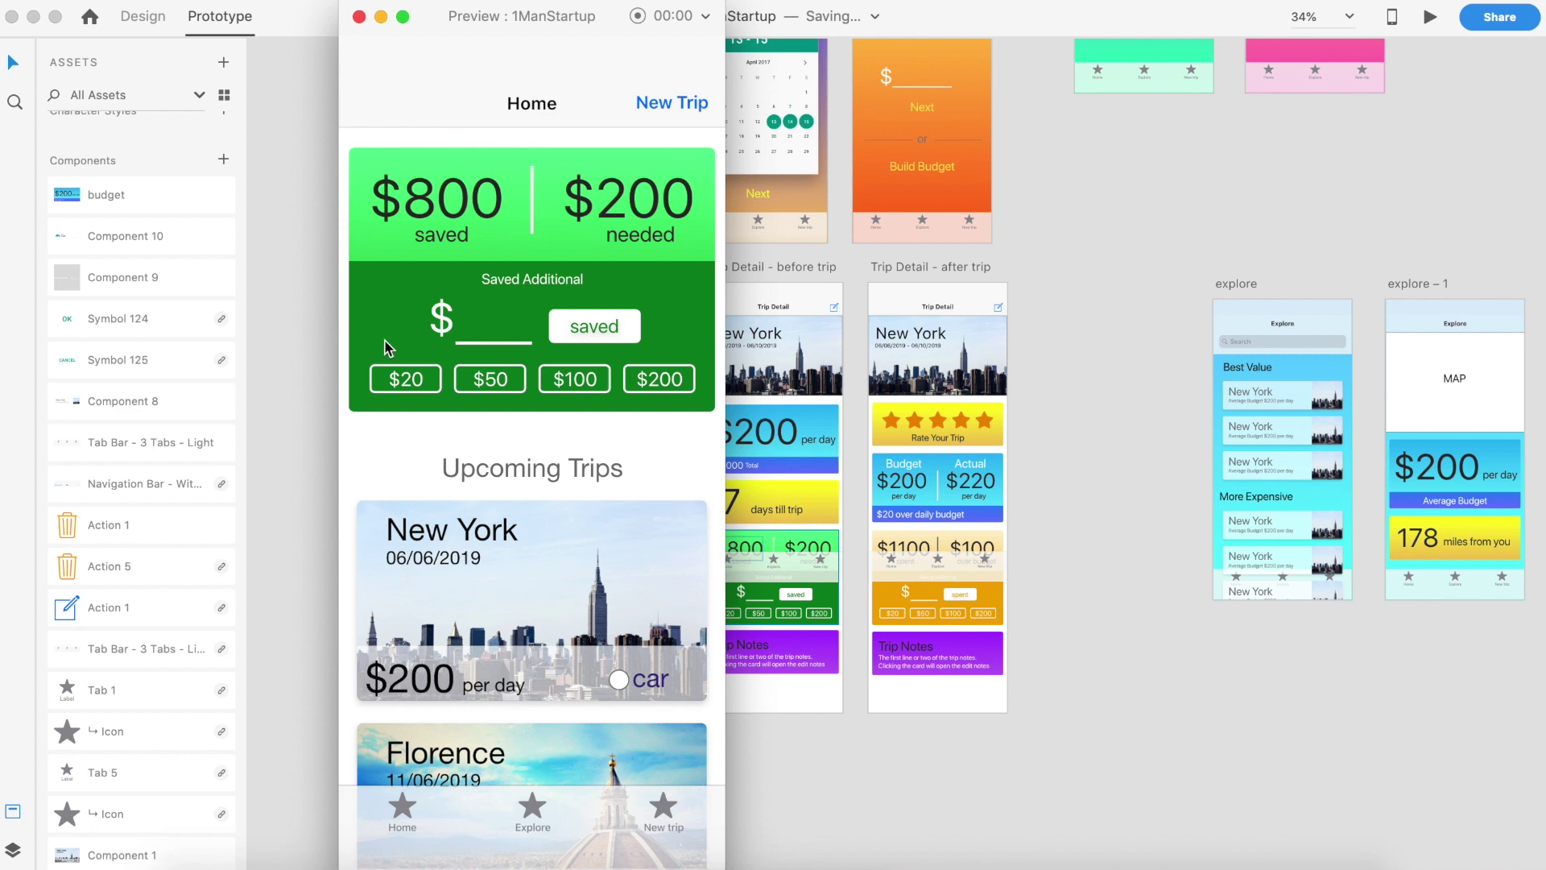
scroll(467, 439, "down", 6)
scroll(466, 439, "up", 6)
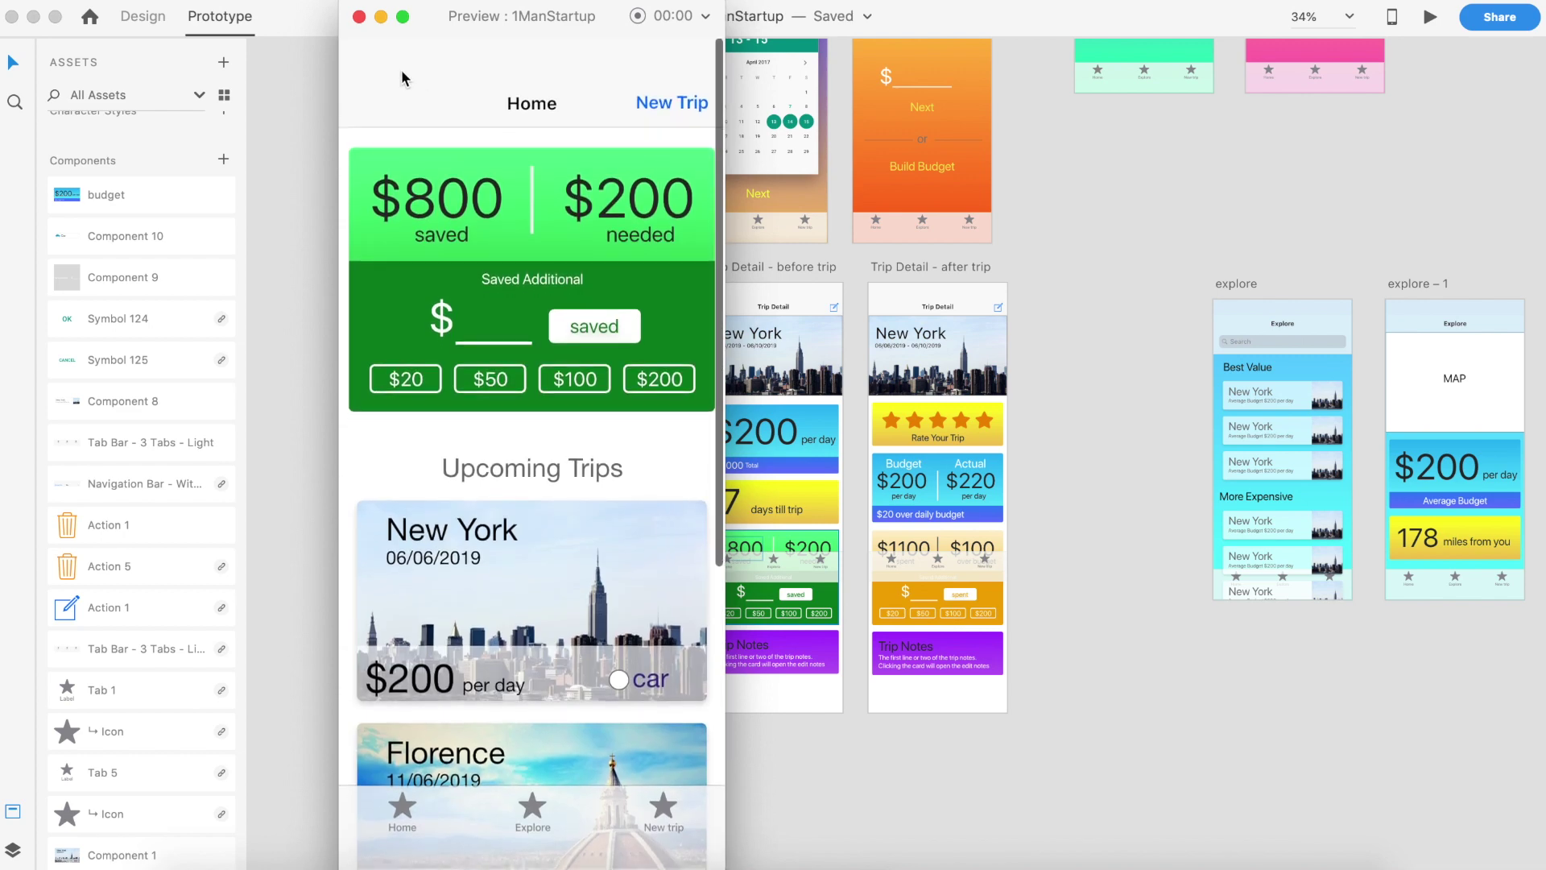
left_click(358, 16)
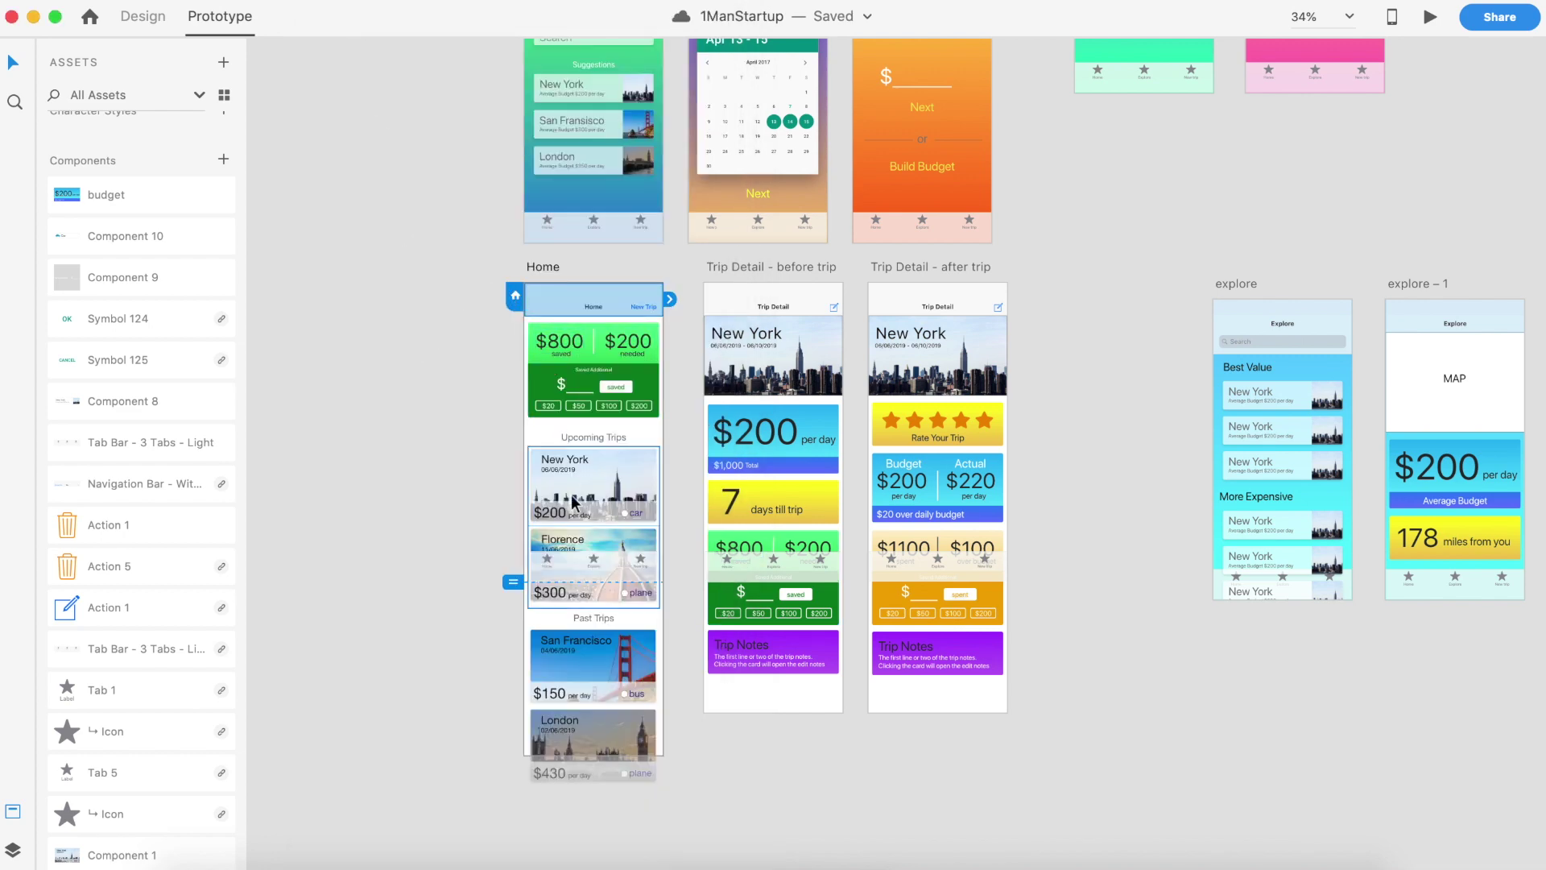
Link the Upcoming Trips cards on Home to Trip Detail - before trip with a Tap transition using Slide Right
scroll(617, 419, "up", 5)
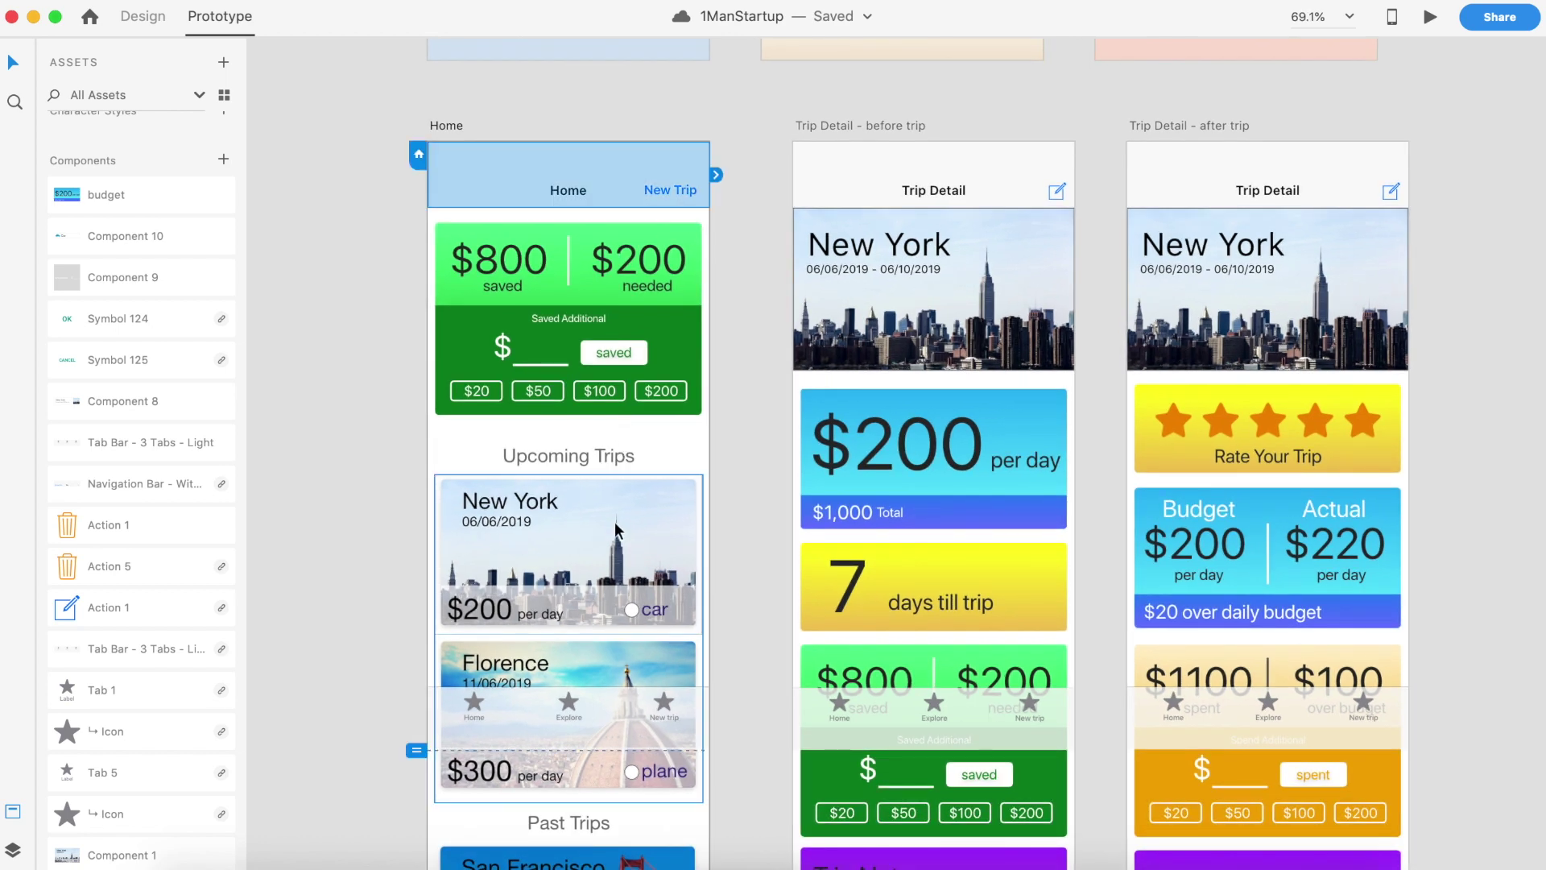
left_click(617, 529)
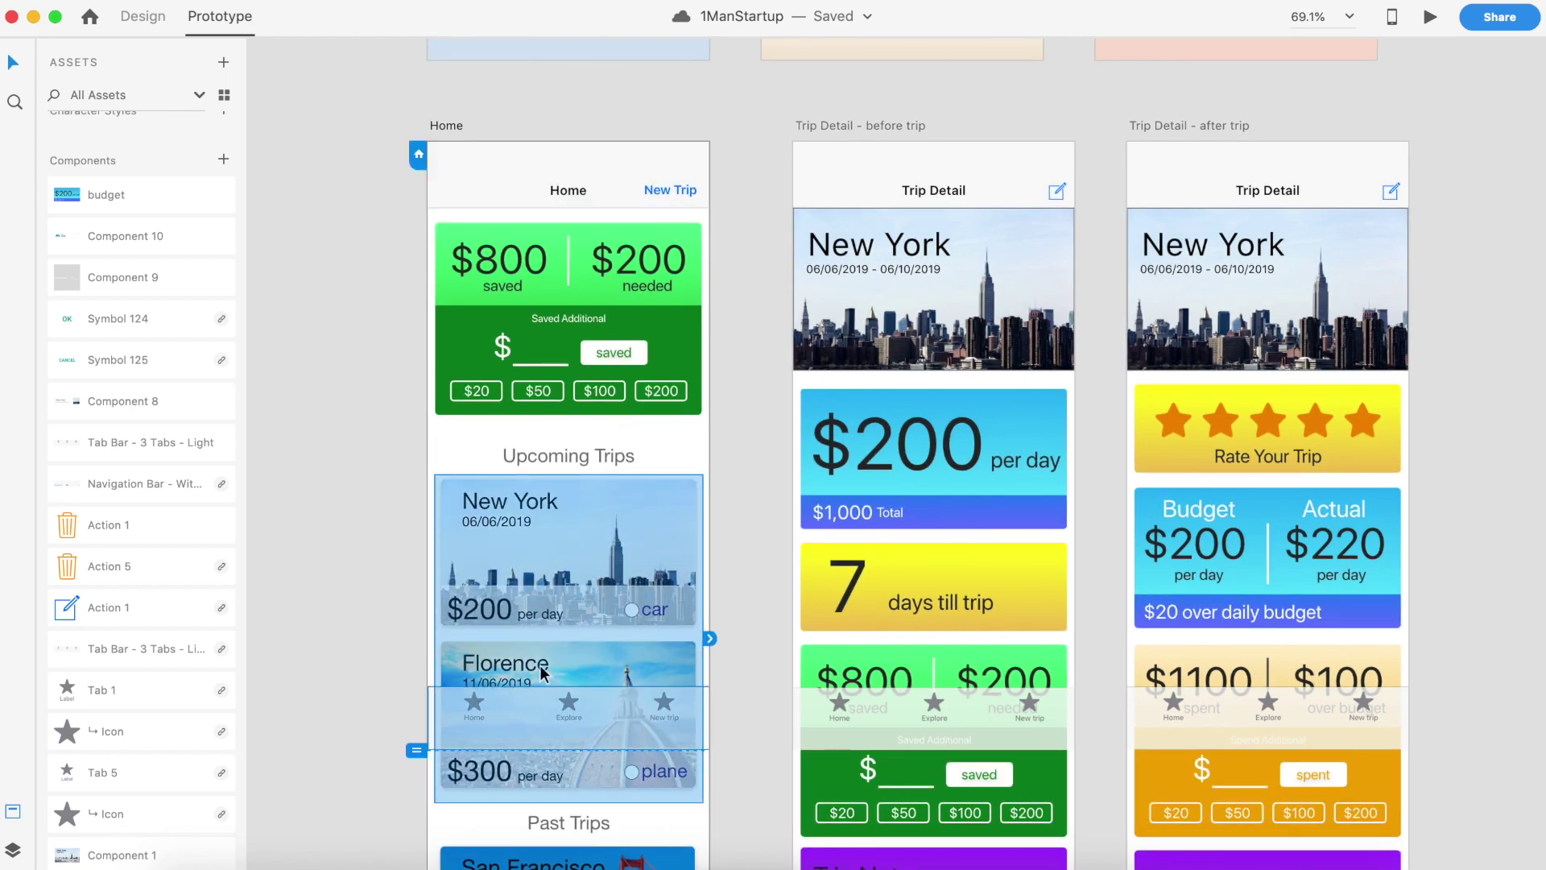
scroll(709, 492, "down", 3)
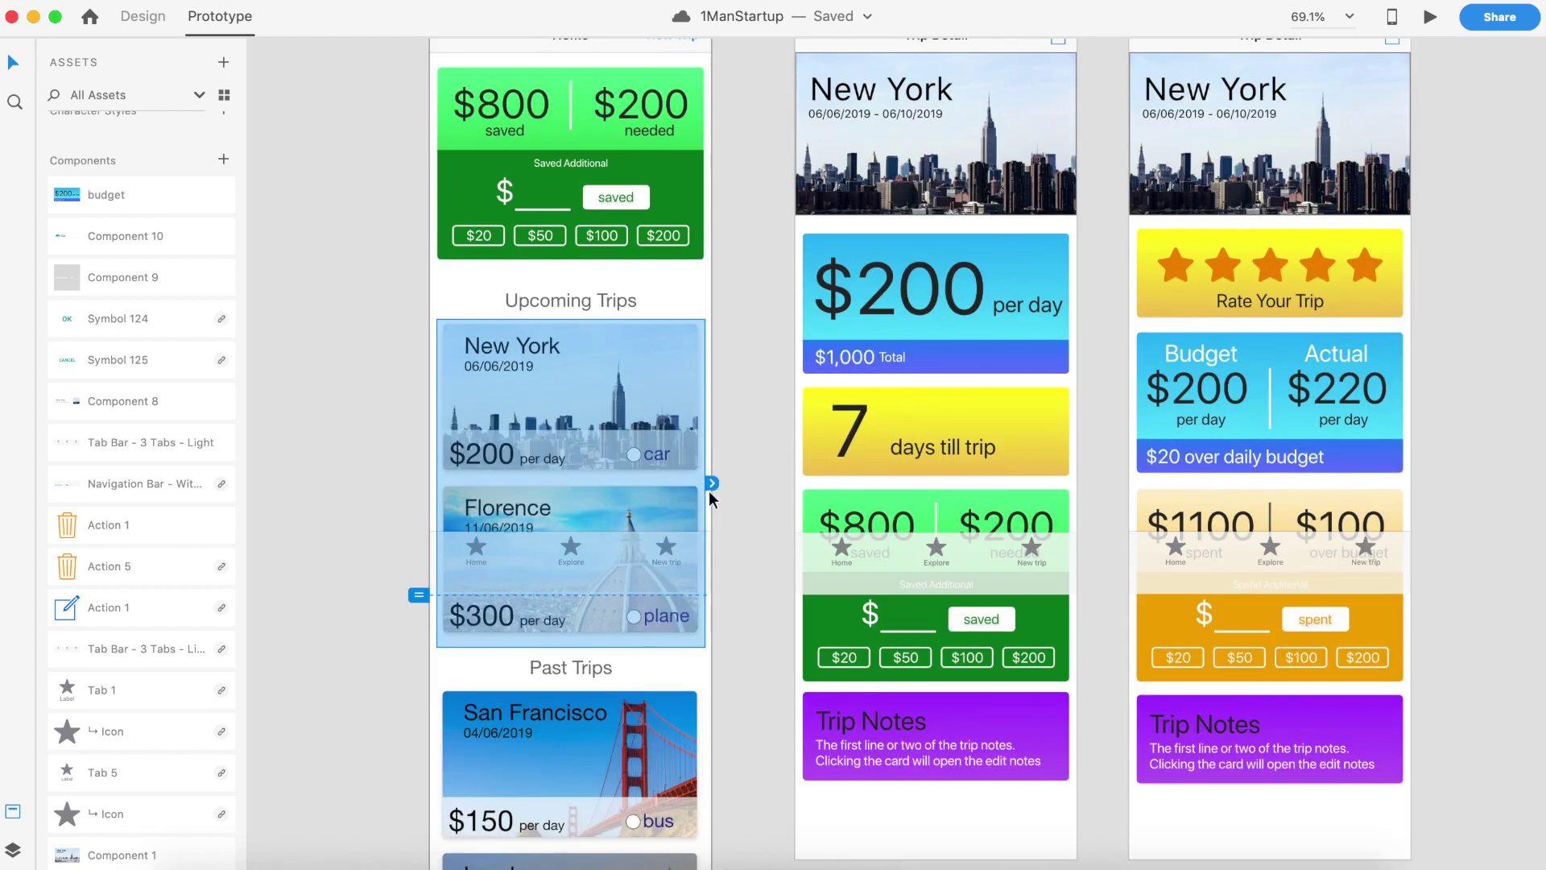
left_click_drag(712, 485, 831, 144)
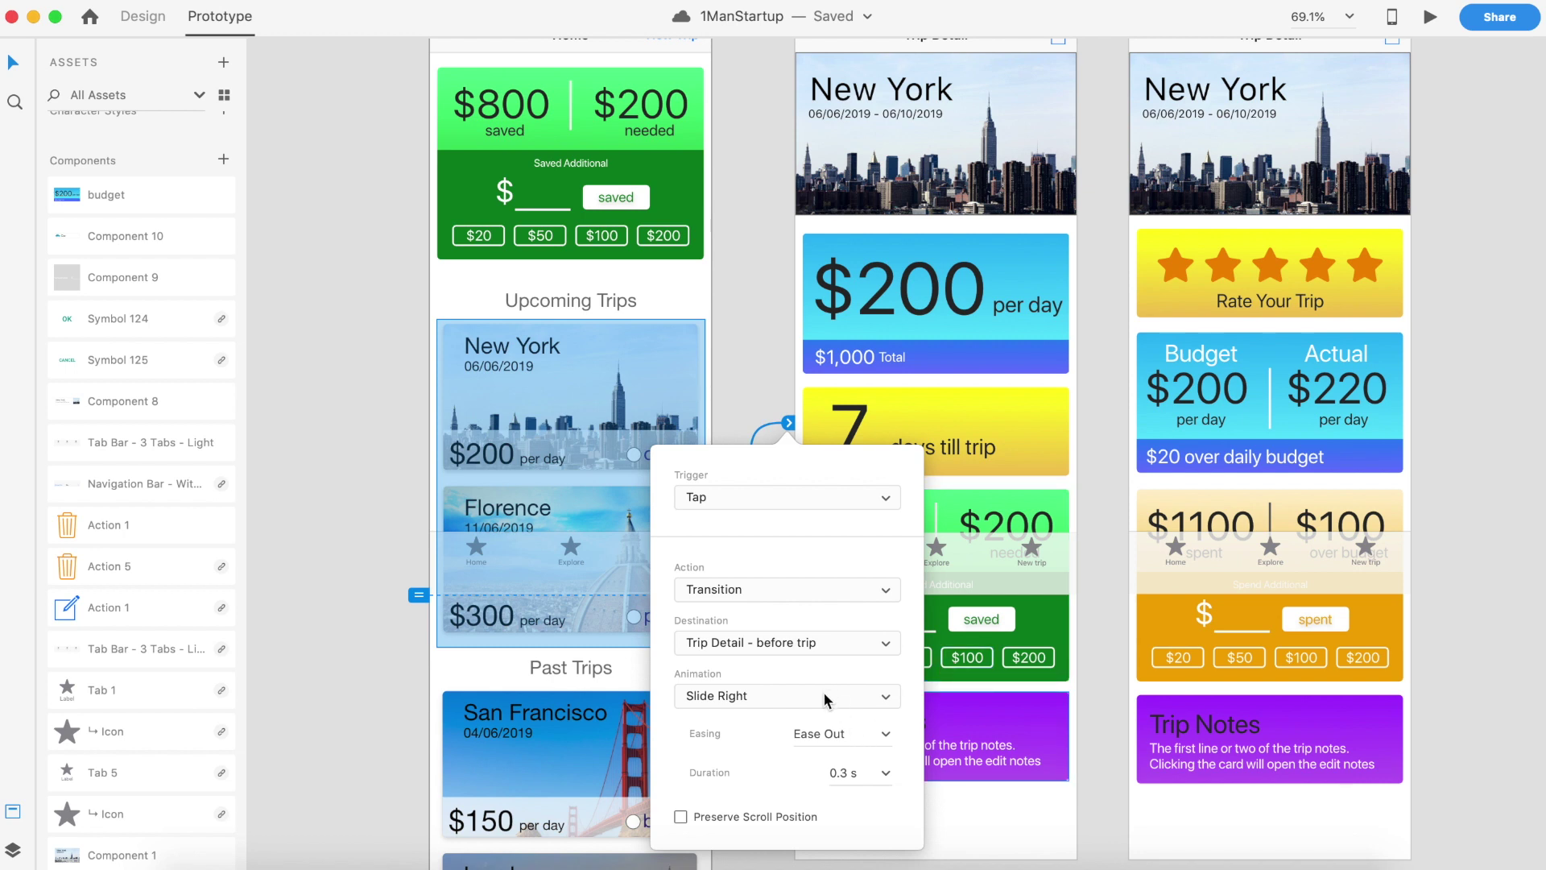
left_click(786, 697)
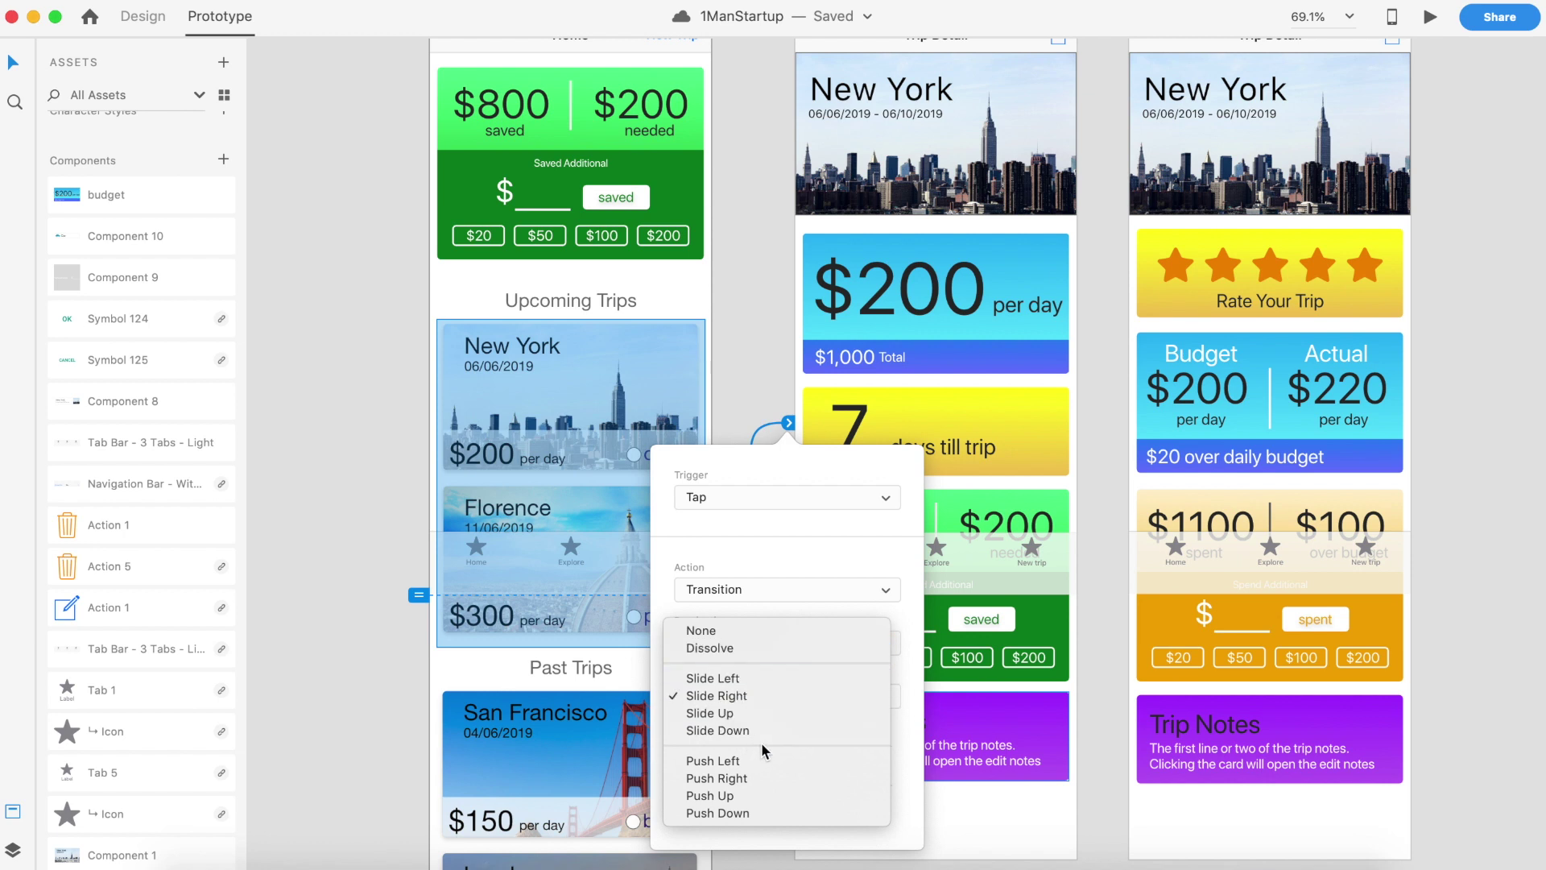
left_click(754, 701)
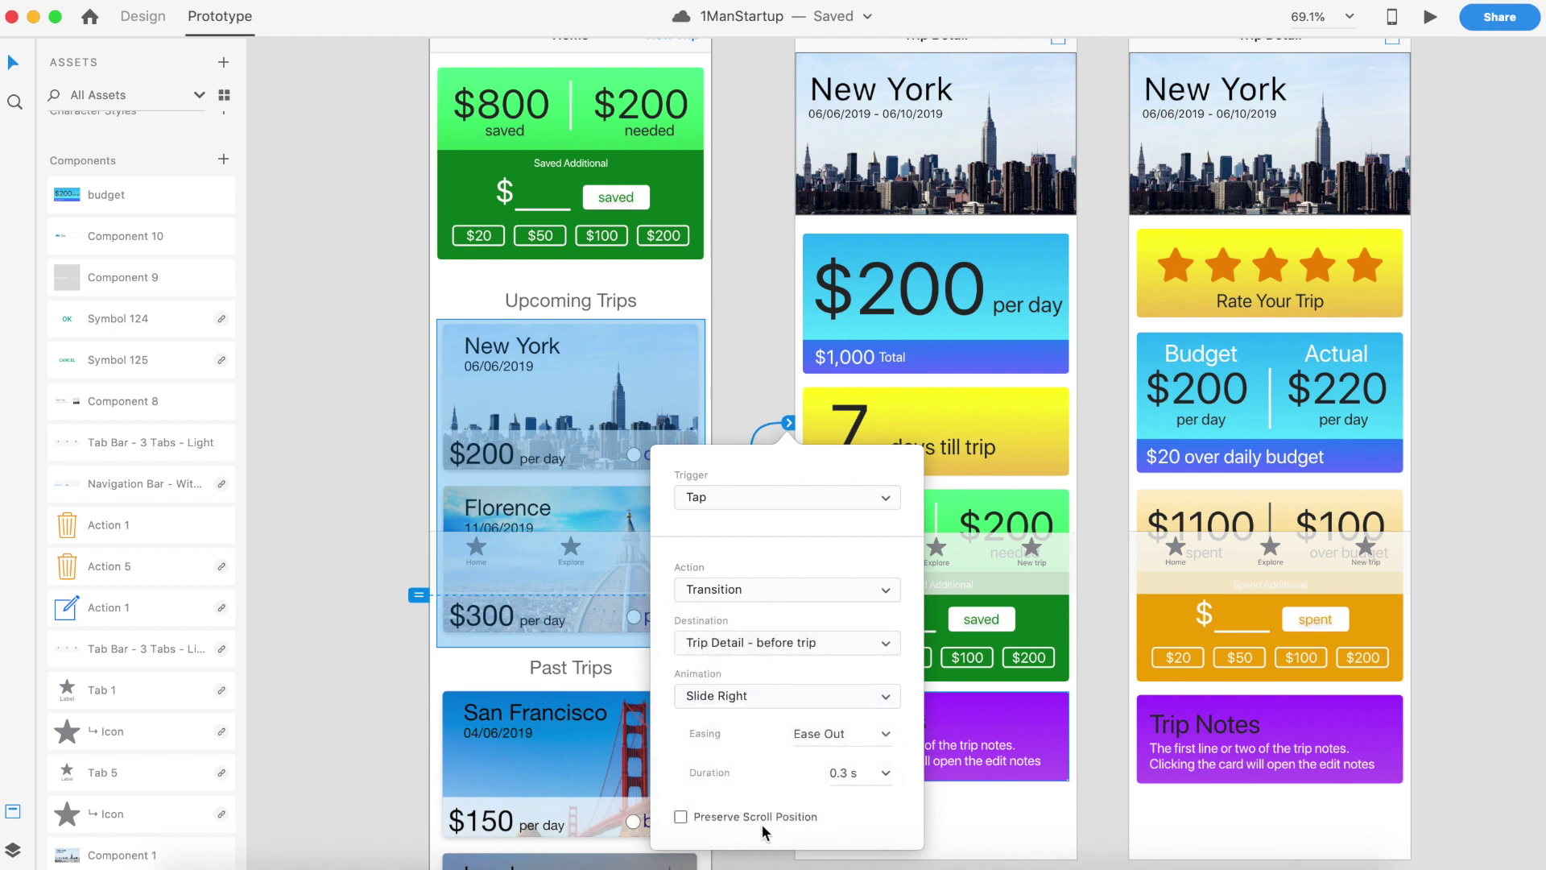
left_click(765, 369)
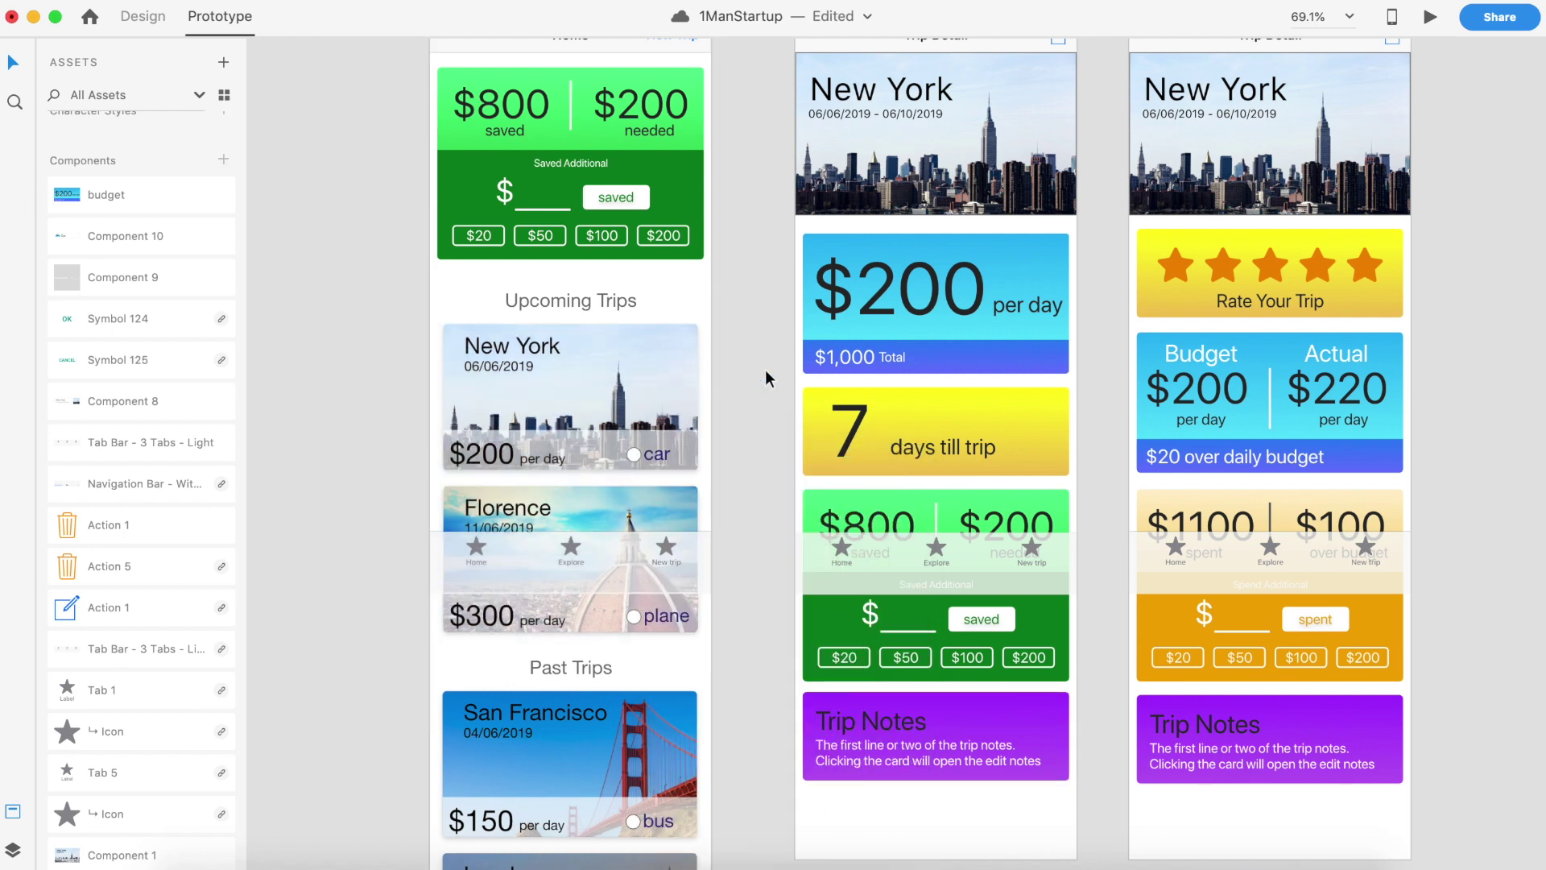
Preview the prototype, test the New York card's transition to Trip Detail, and close the preview
left_click(1432, 16)
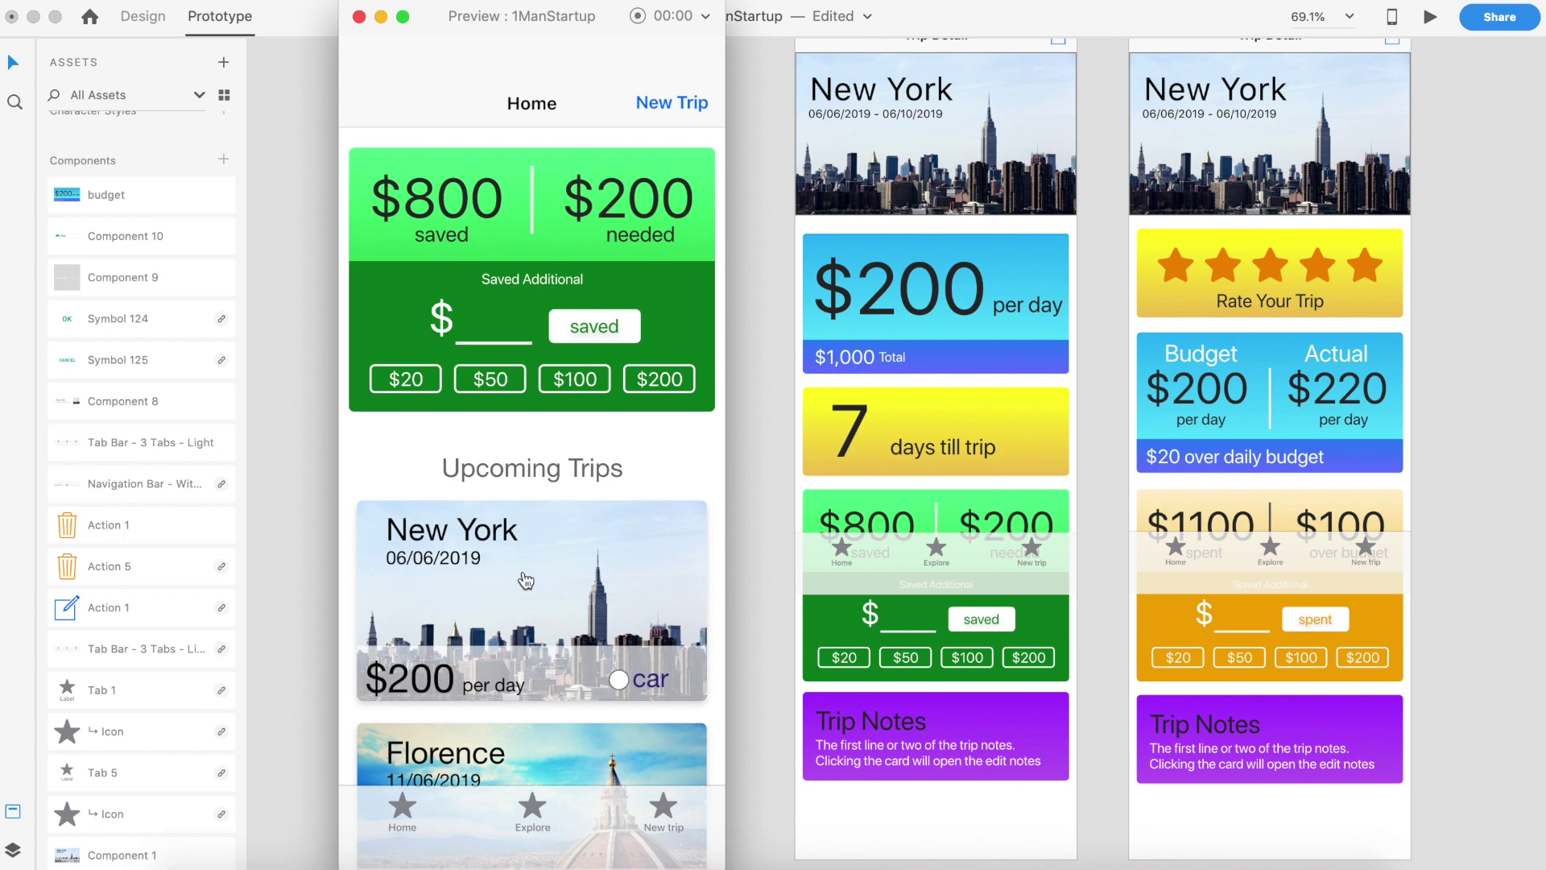
left_click(525, 580)
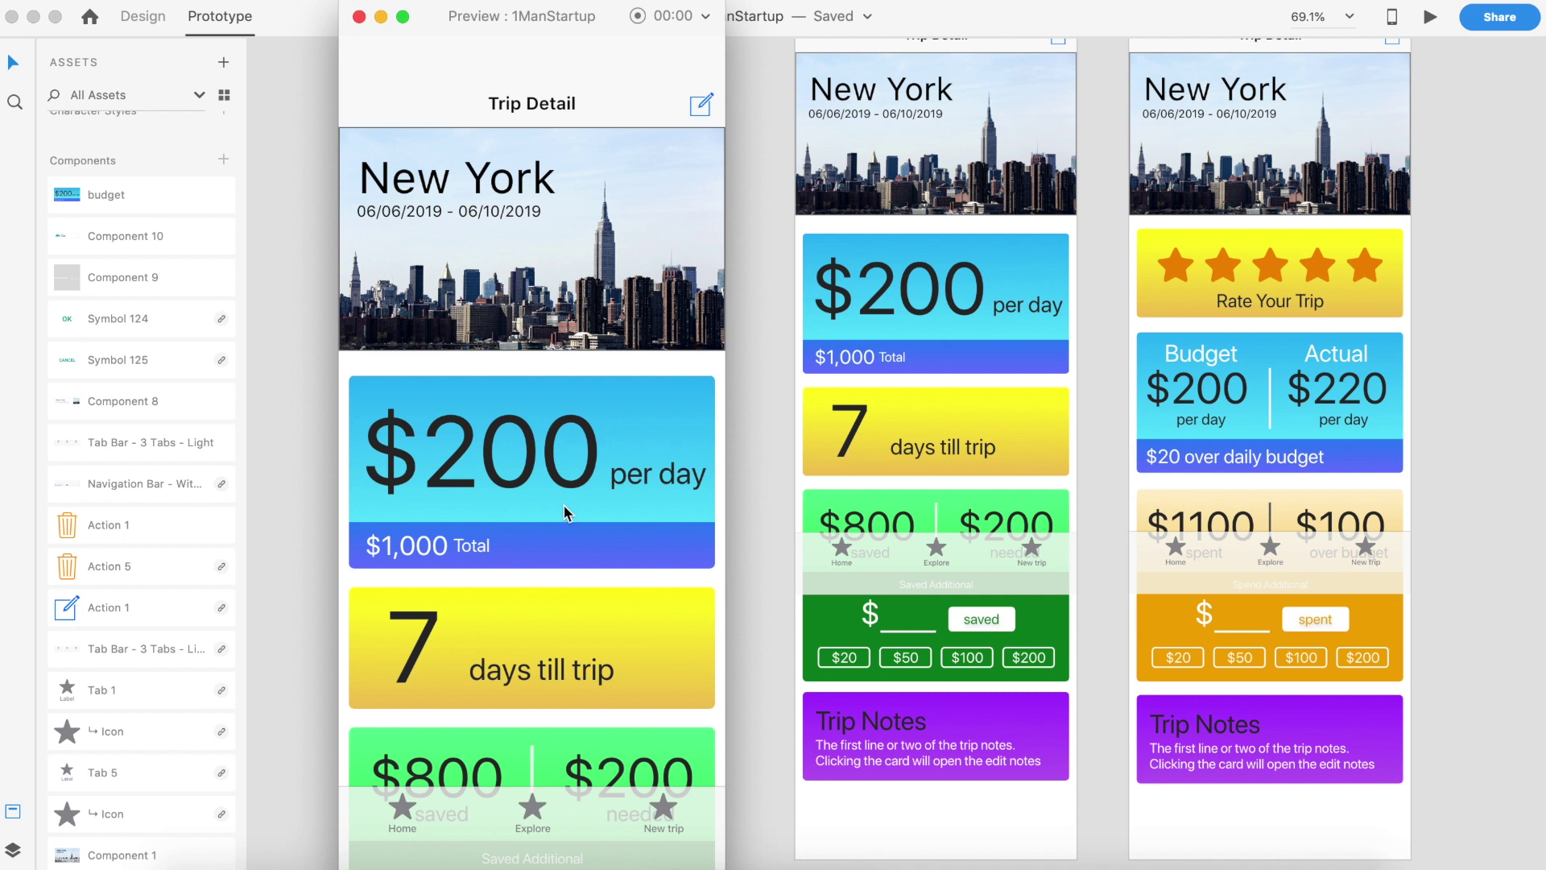
left_click(359, 18)
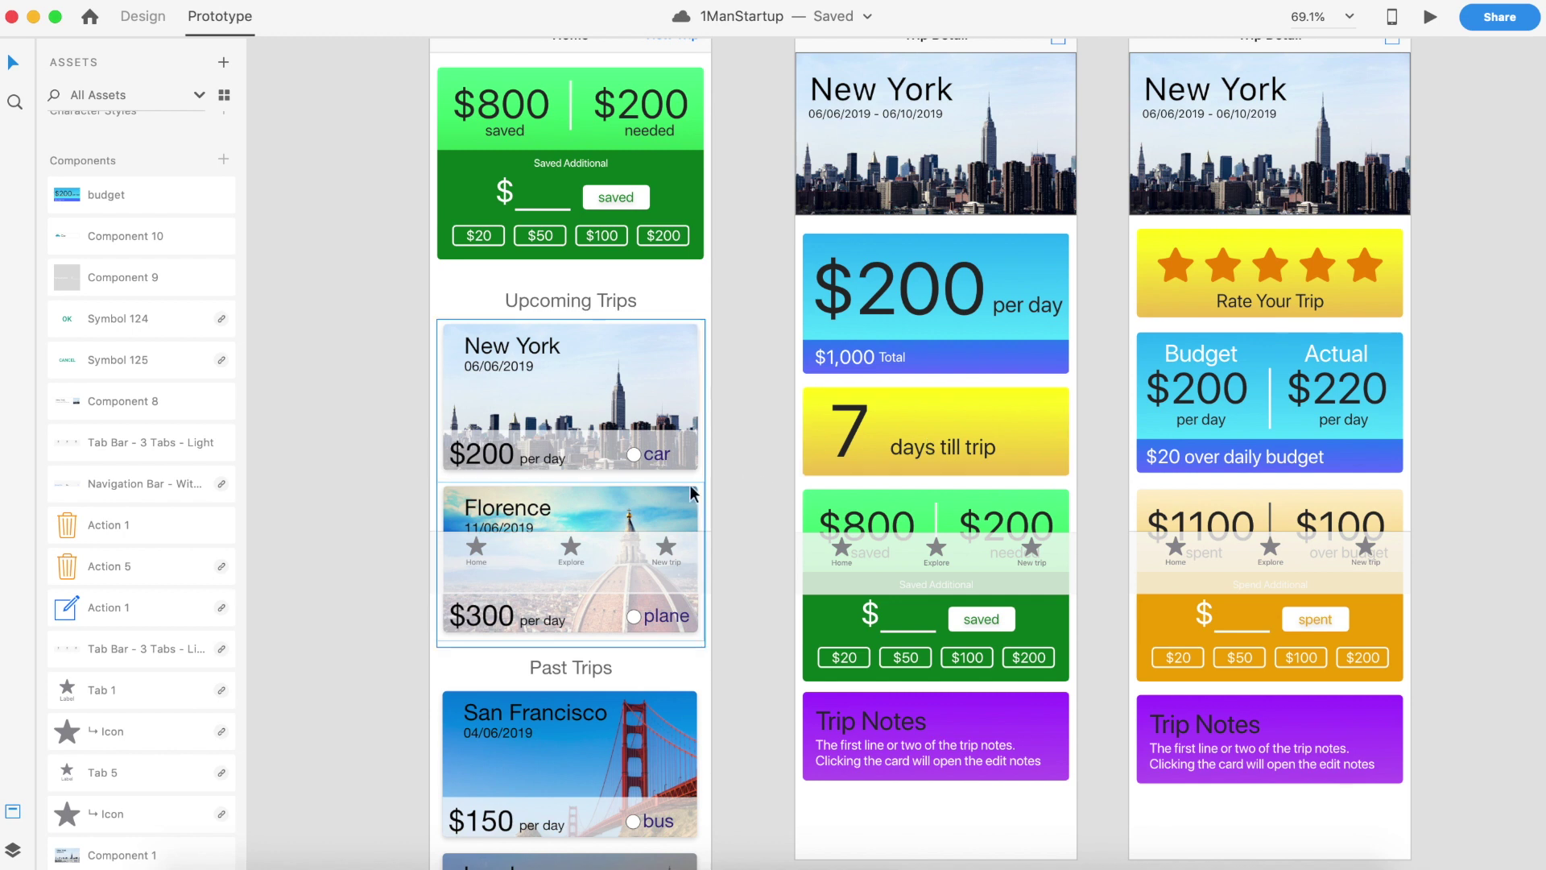
Change the animation of the Upcoming Trips link to Slide Left
left_click(628, 513)
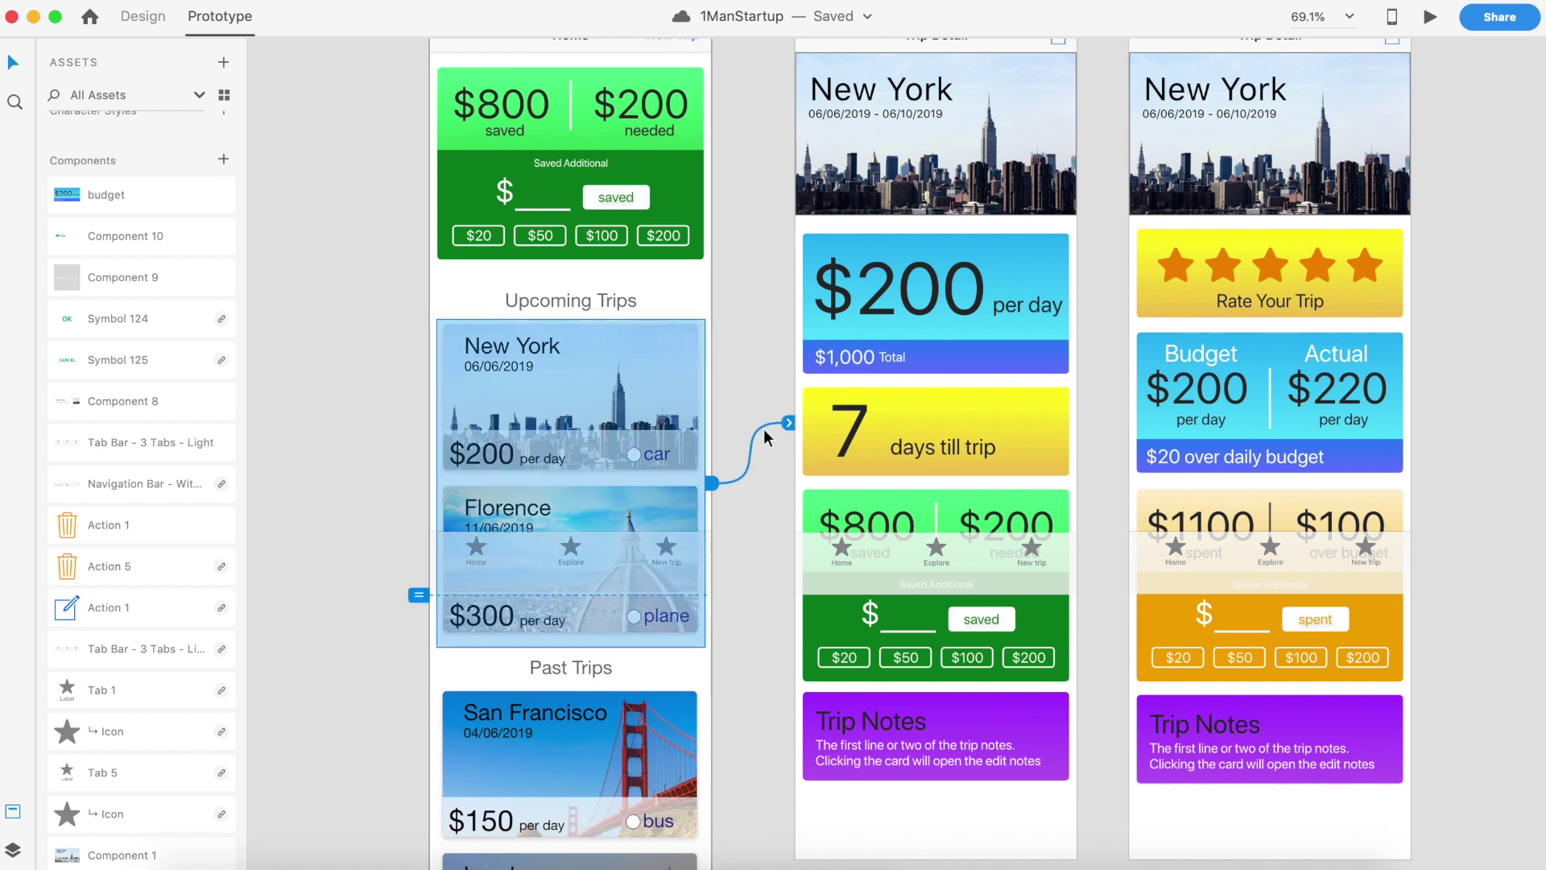
left_click(792, 424)
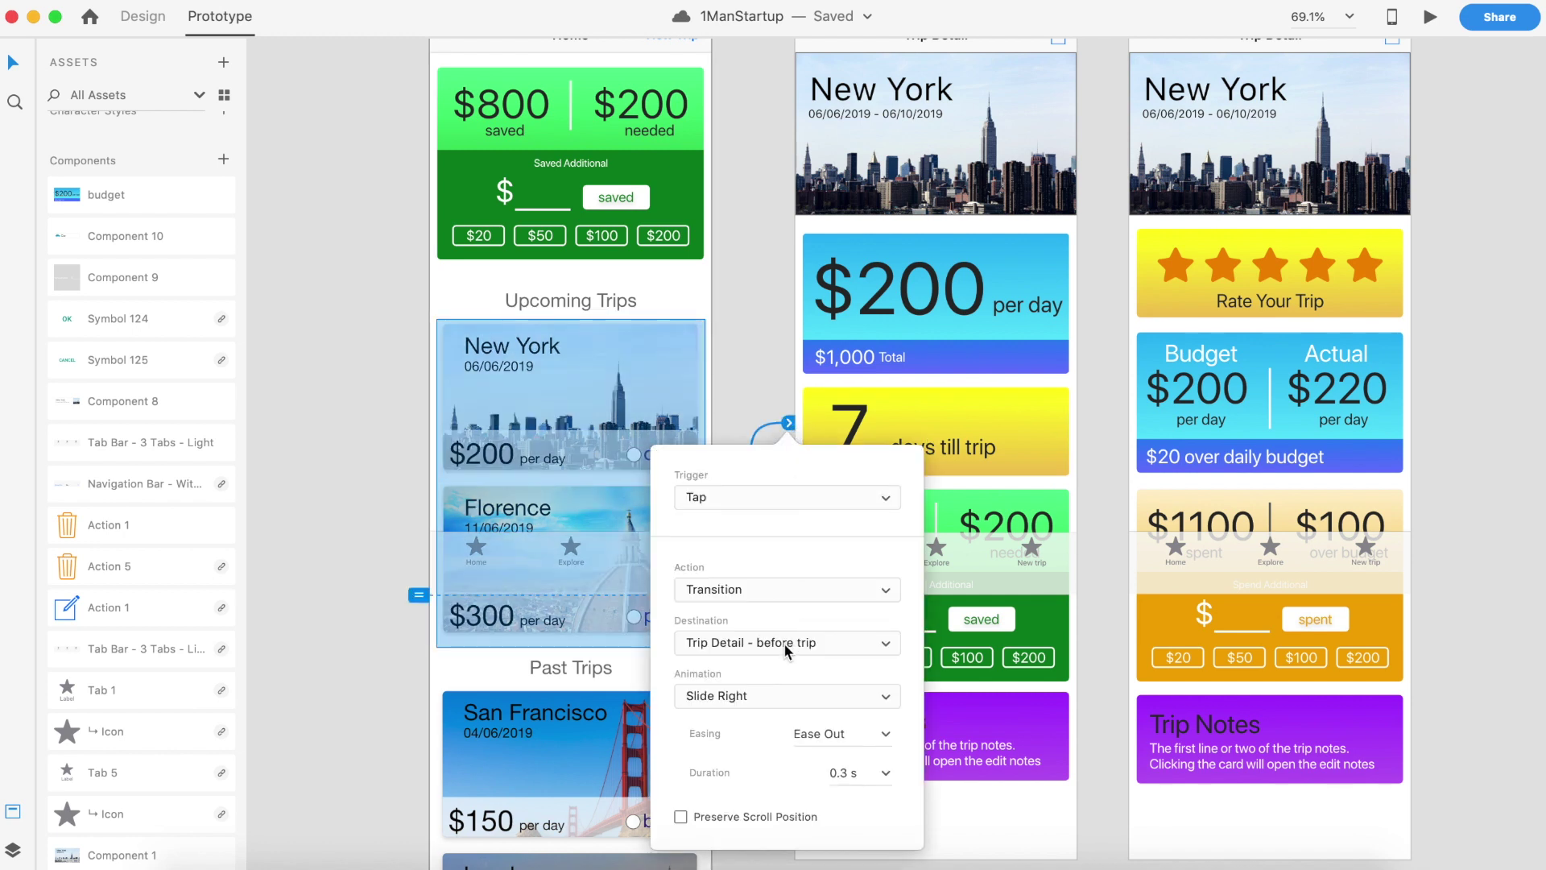
left_click(783, 696)
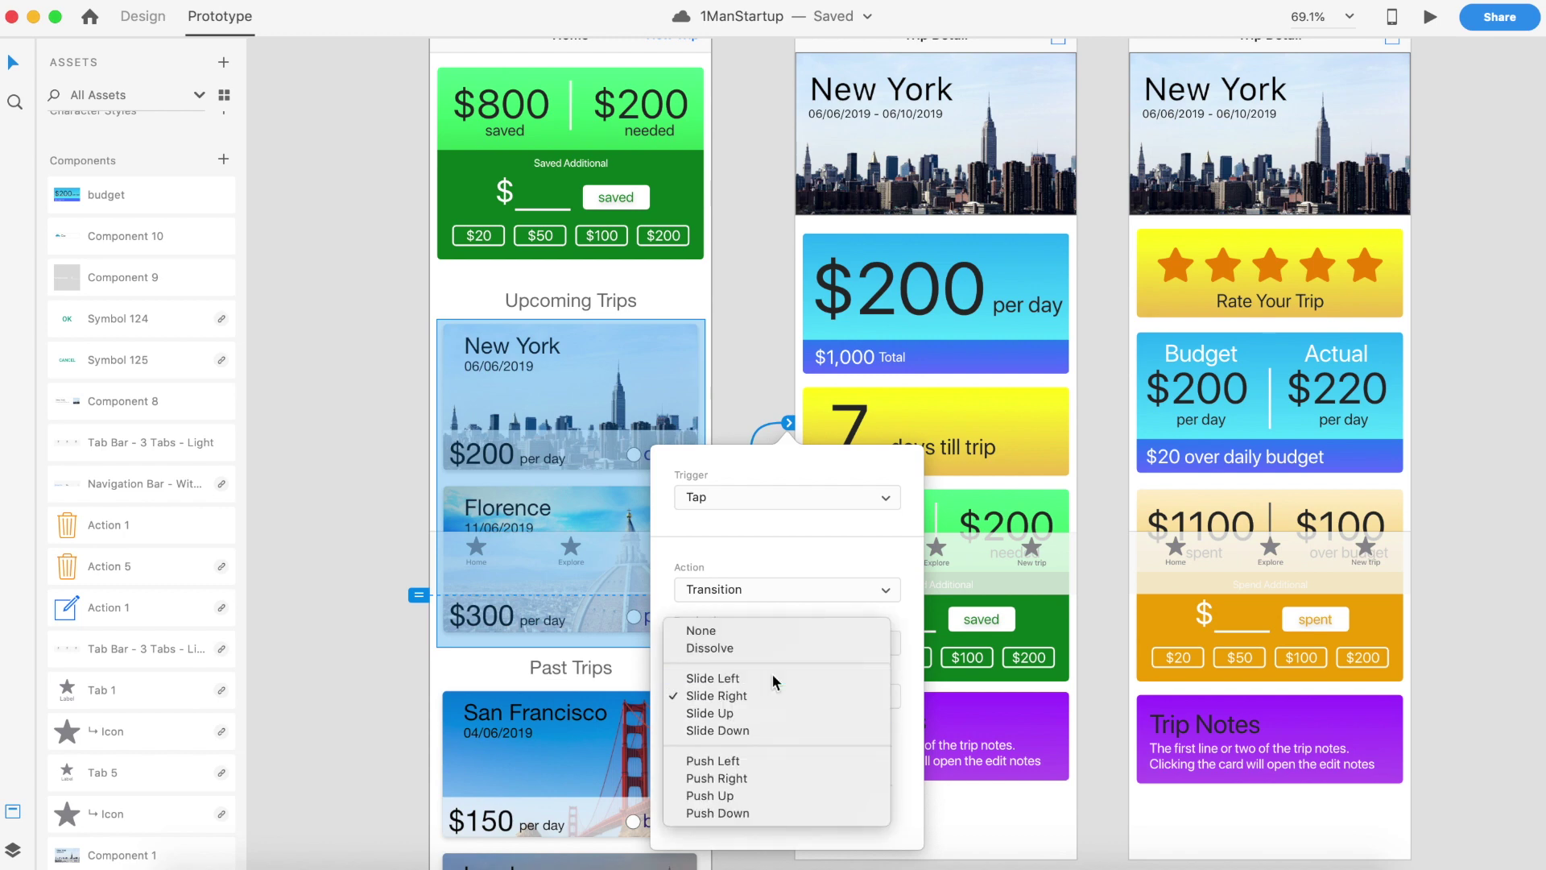
left_click(775, 681)
left_click(743, 376)
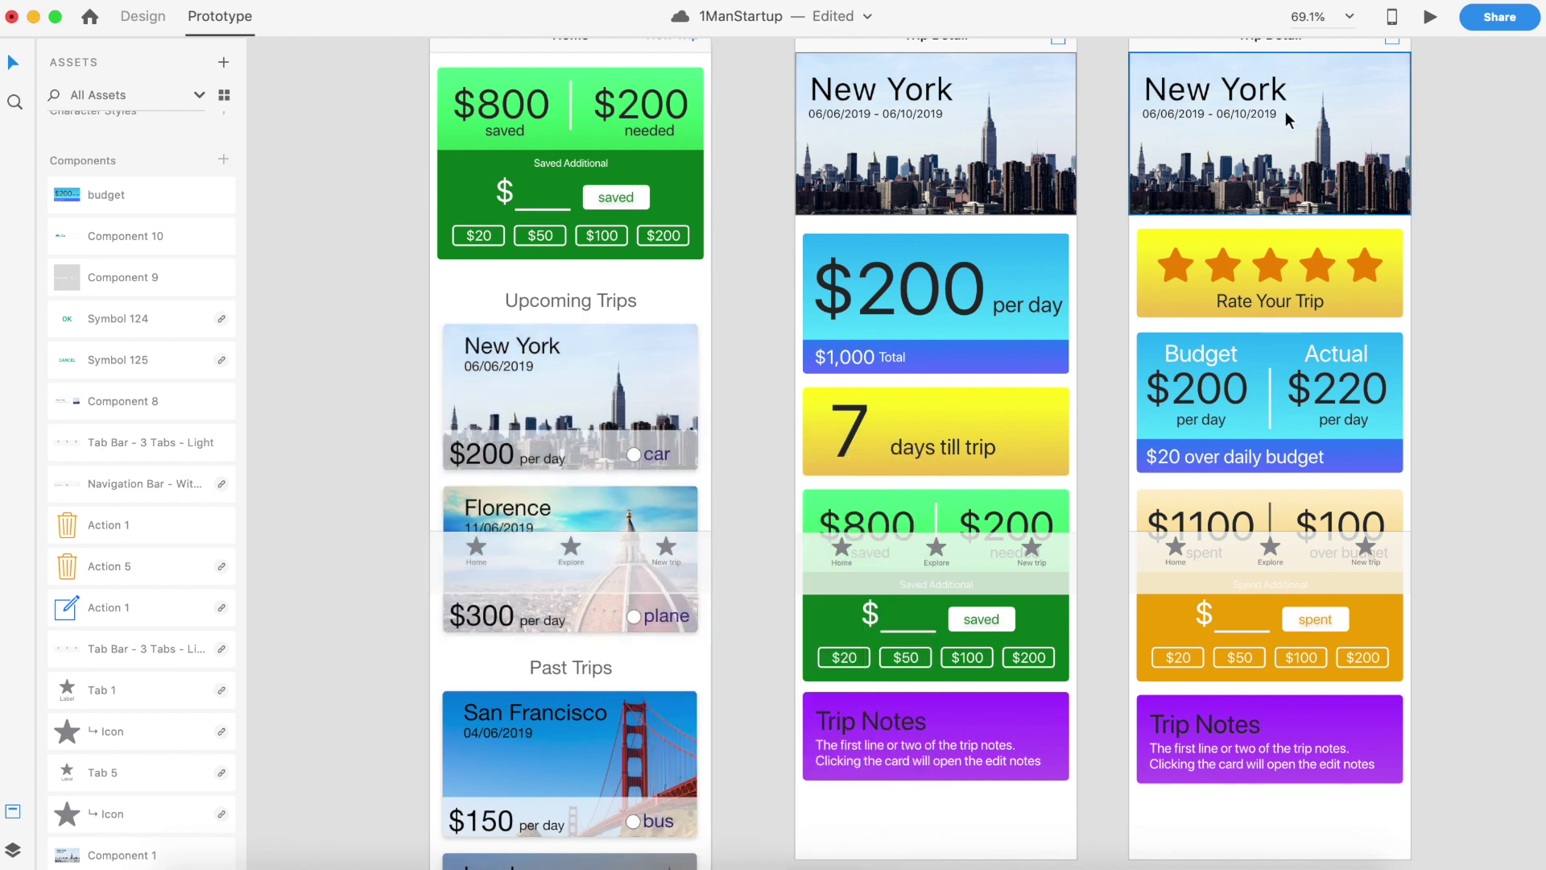
Preview the revised transition from the New York card to Trip Detail and return to the artboards
left_click(1431, 17)
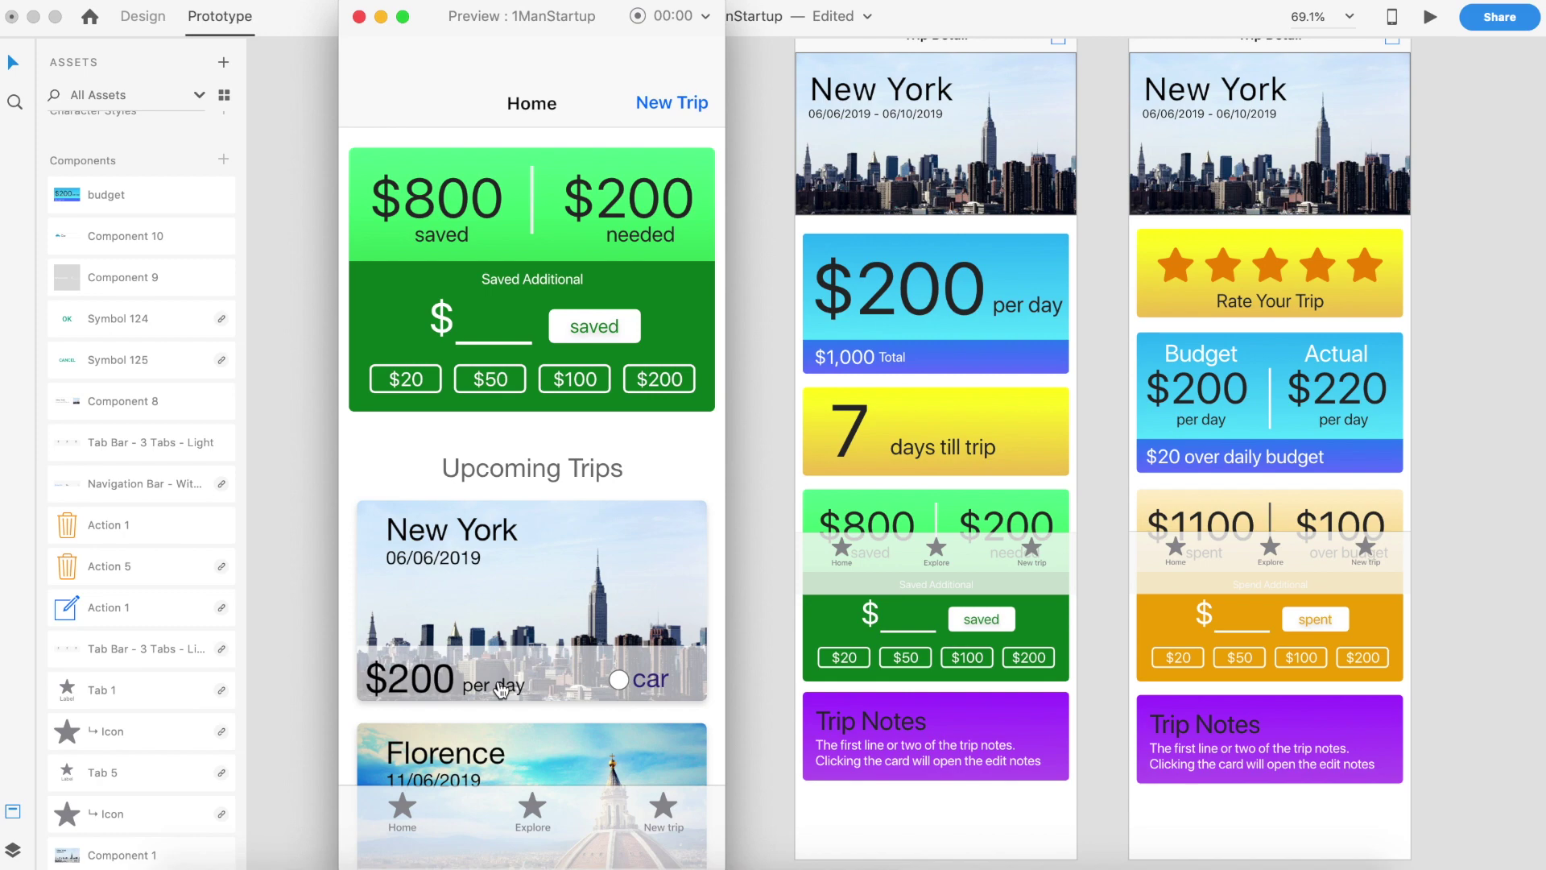
left_click(553, 589)
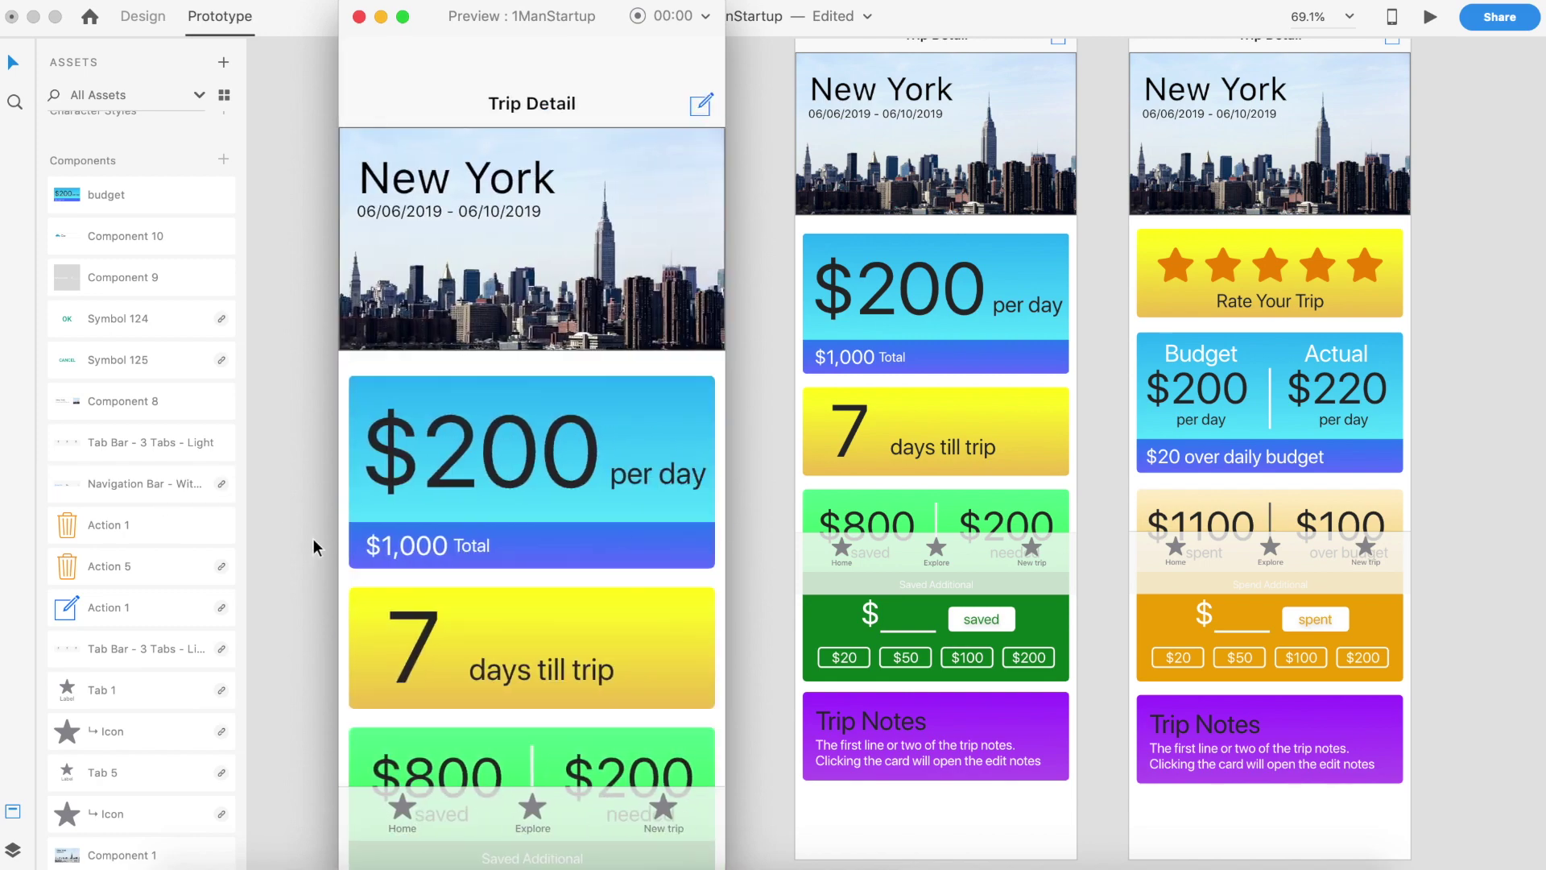
left_click(755, 513)
Link the Home tab in the tab bar of Trip Detail - before trip to the Home artboard with a Tap transition using Slide Right
scroll(837, 375, "up", 3)
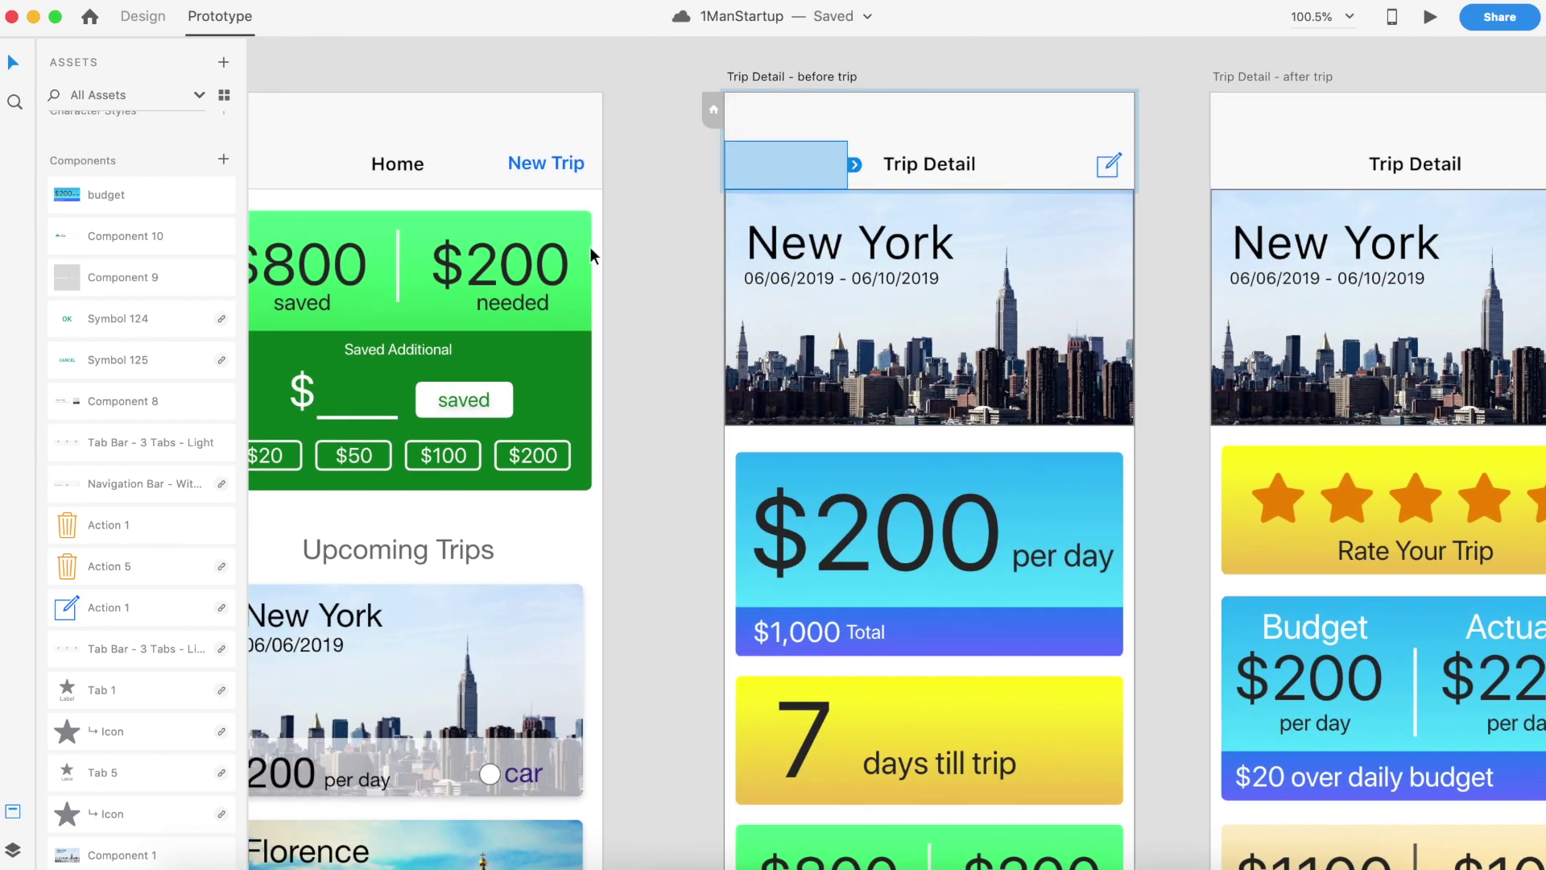
scroll(709, 305, "down", 10)
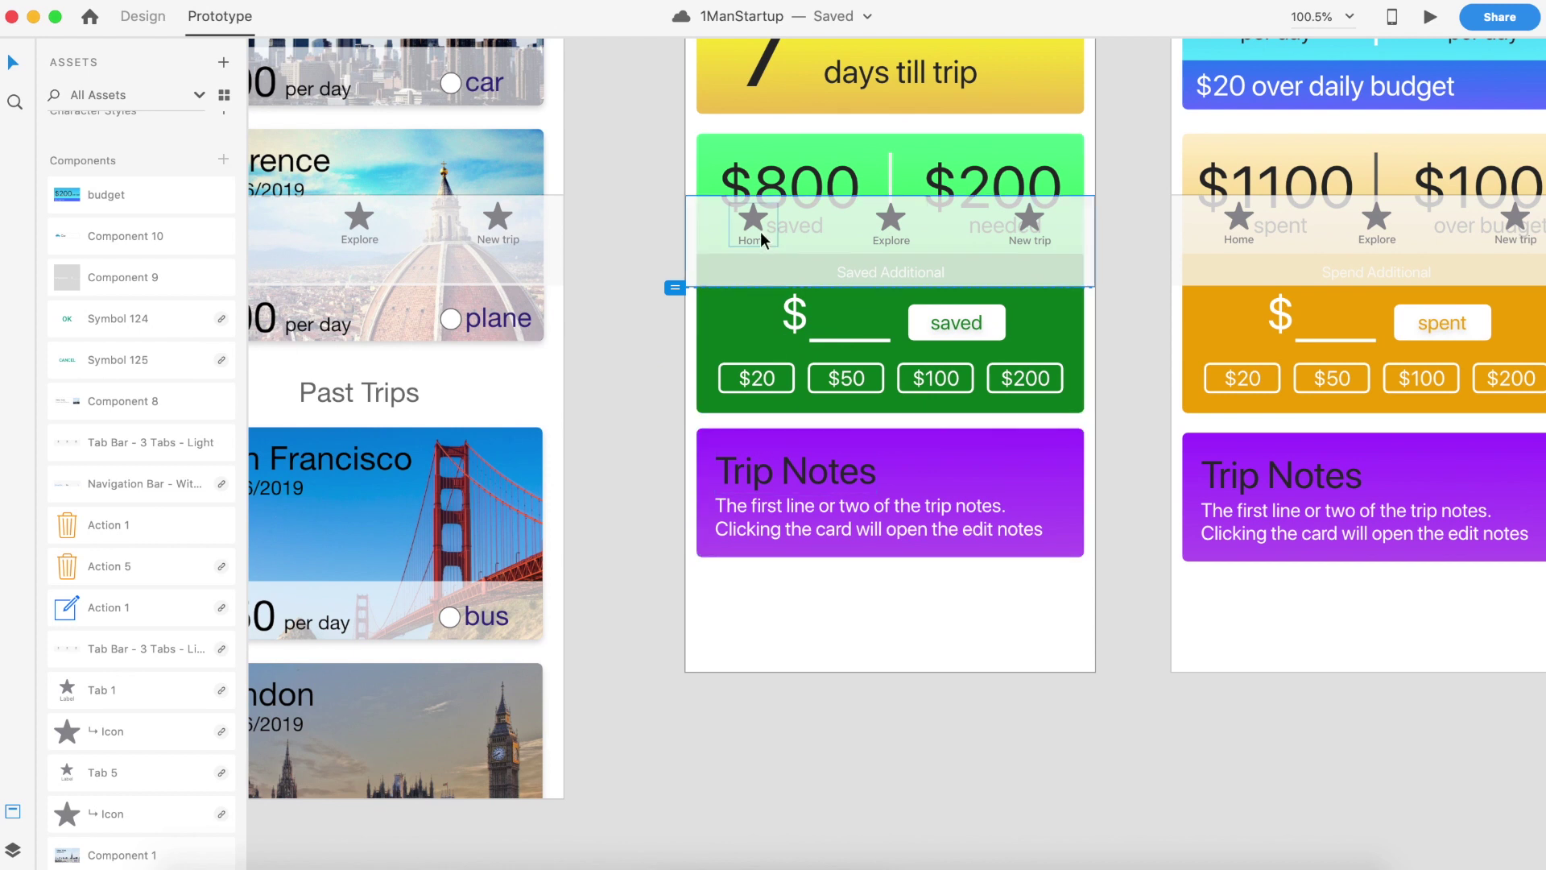
left_click(737, 224)
left_click(762, 221)
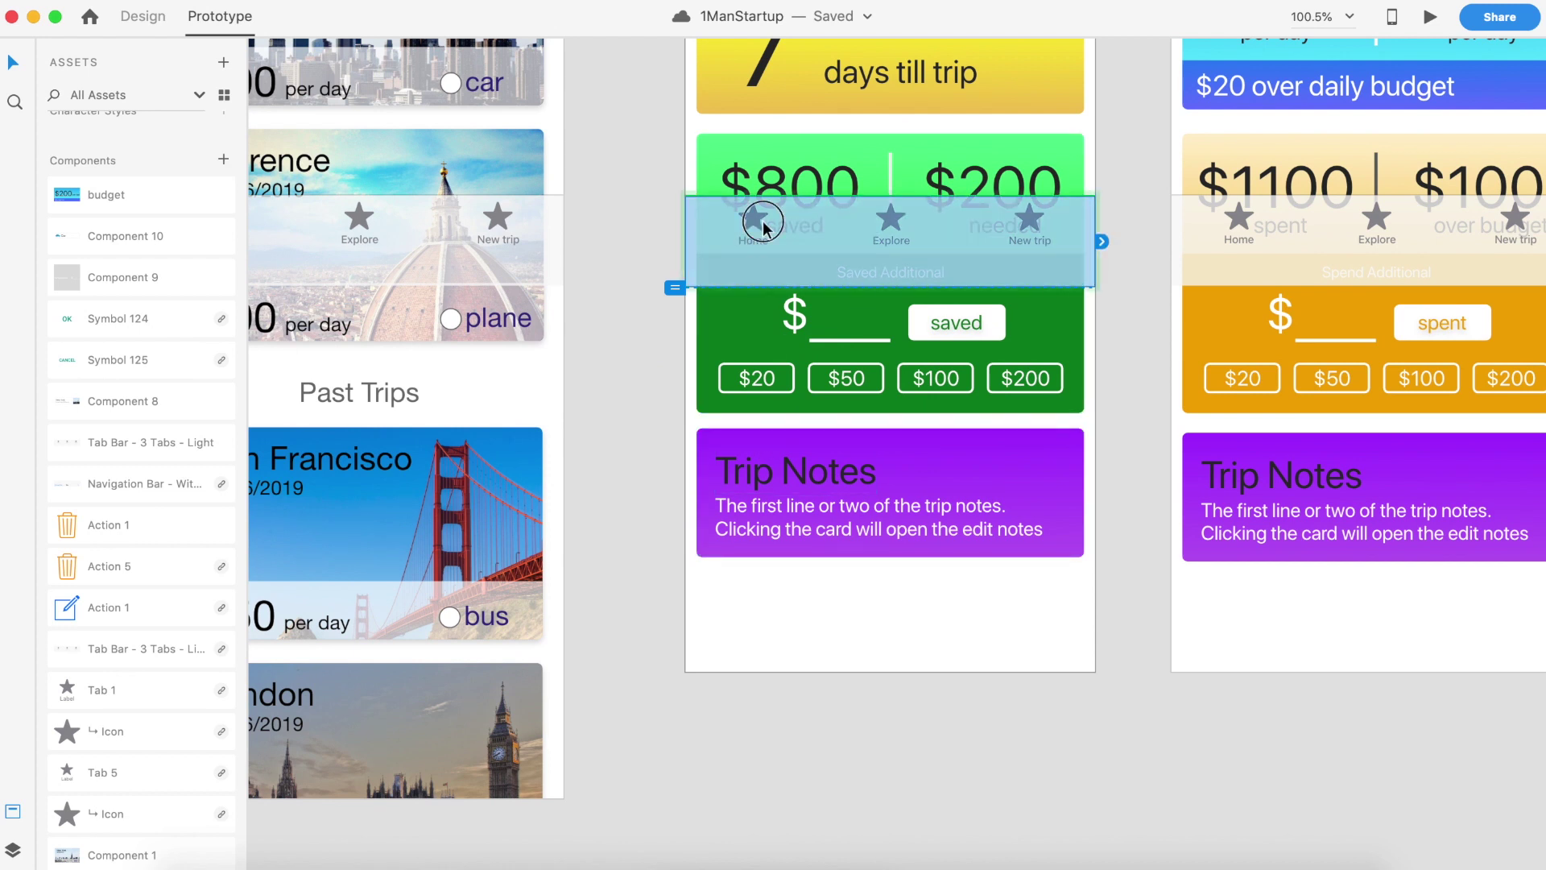
double_click(752, 223)
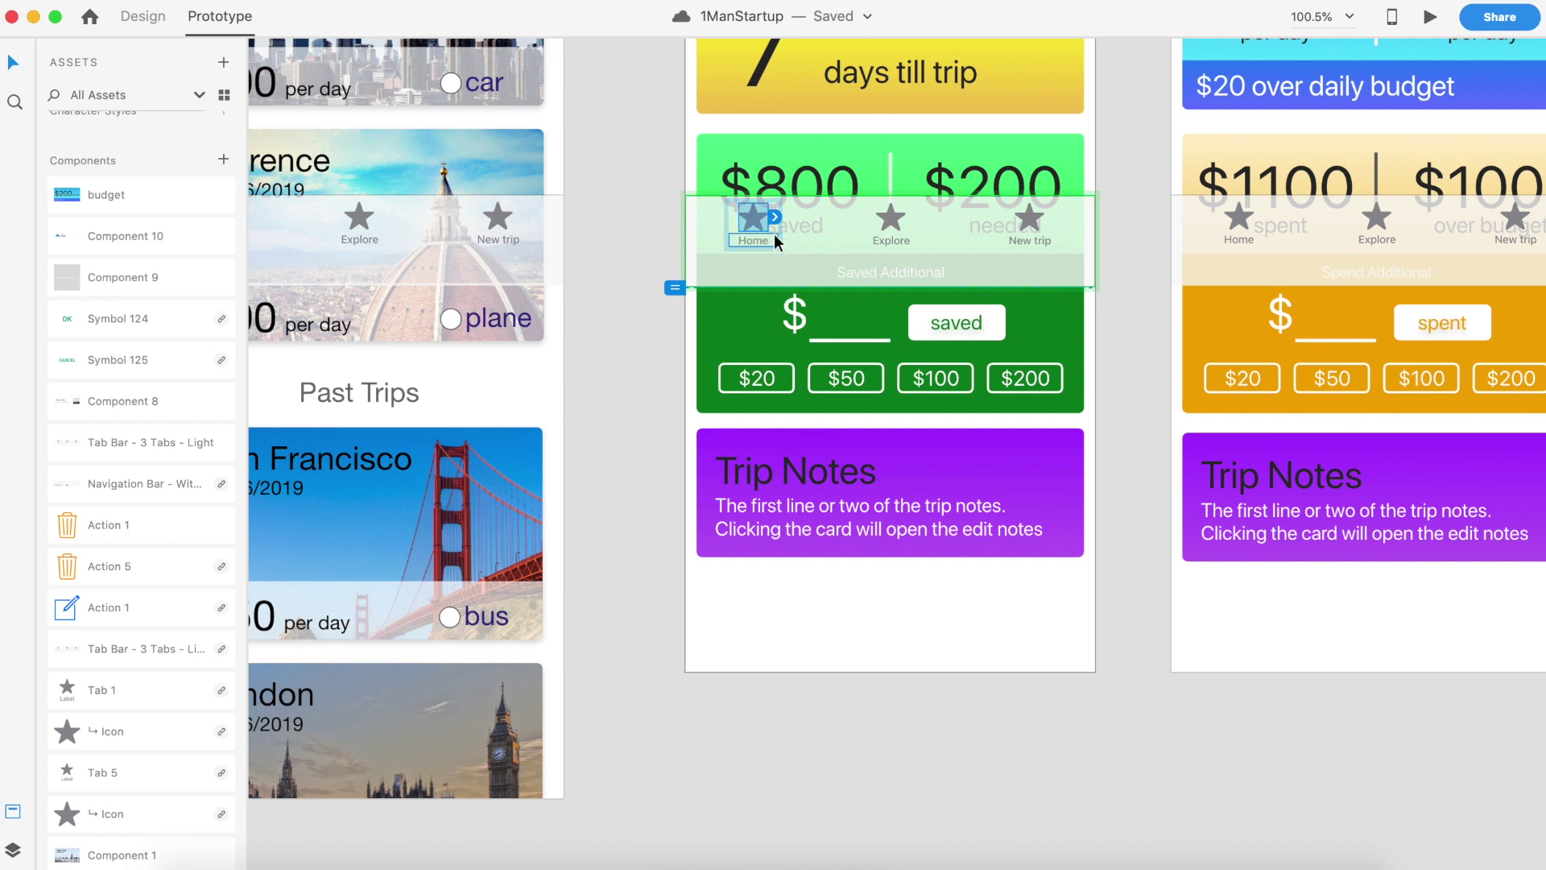
left_click(775, 209)
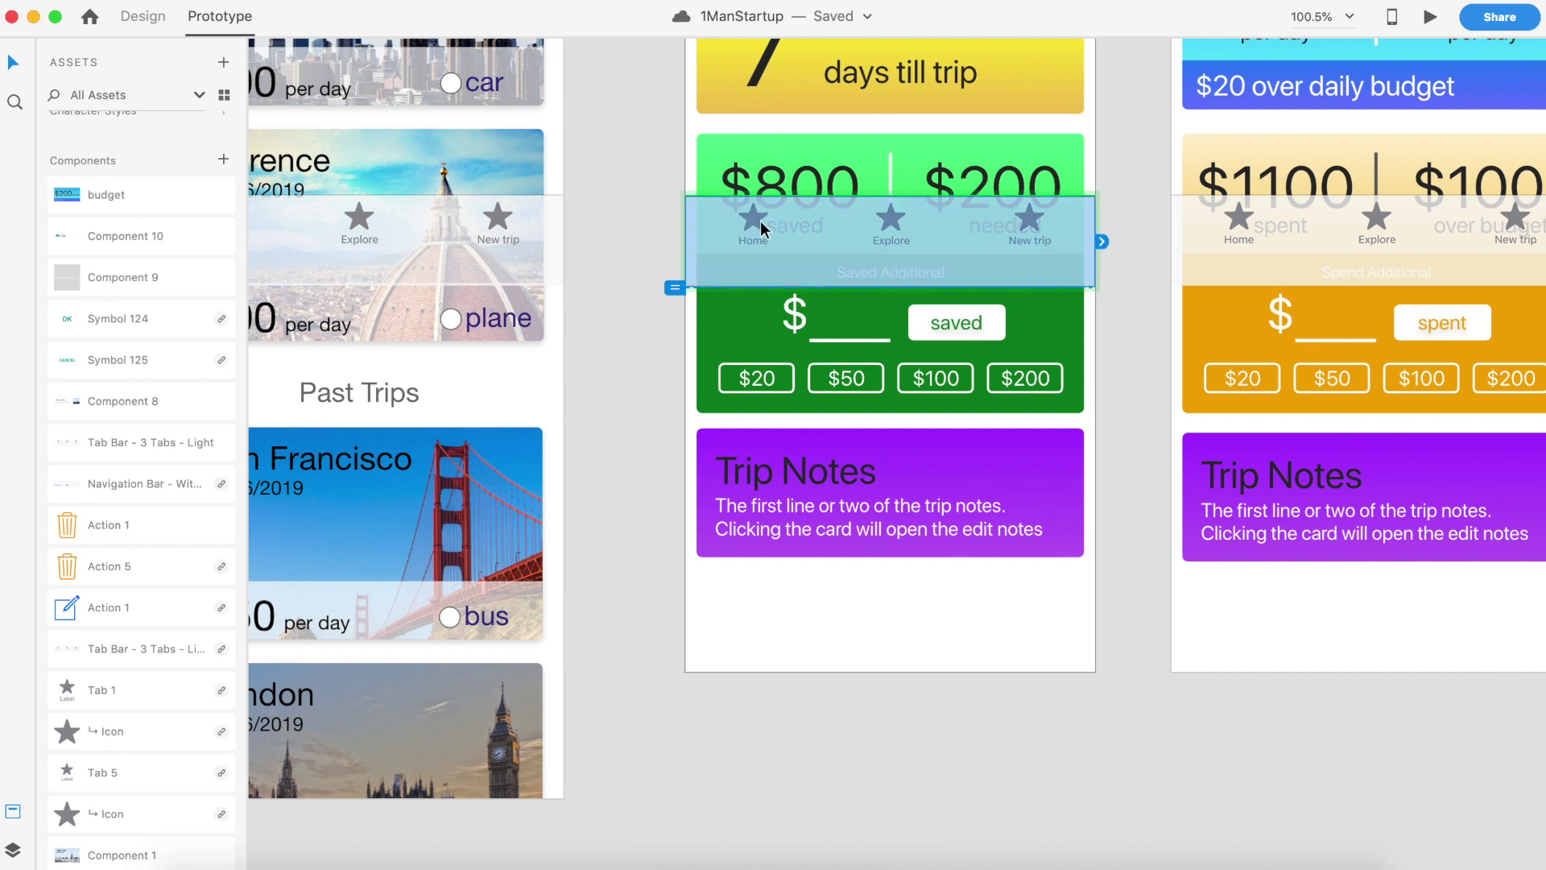
double_click(750, 219)
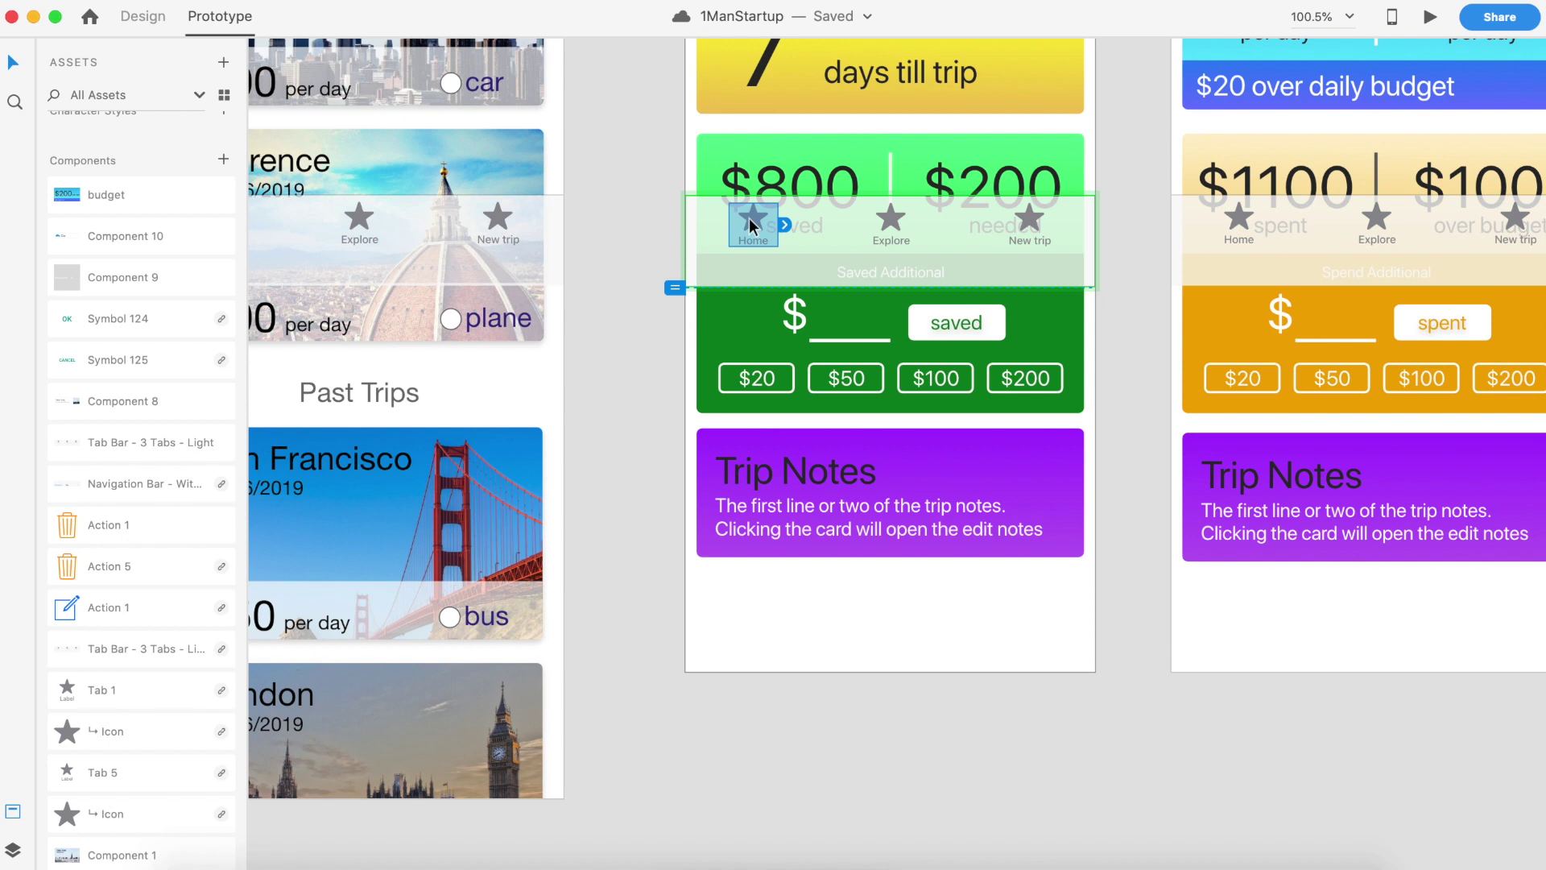
left_click_drag(783, 225, 451, 236)
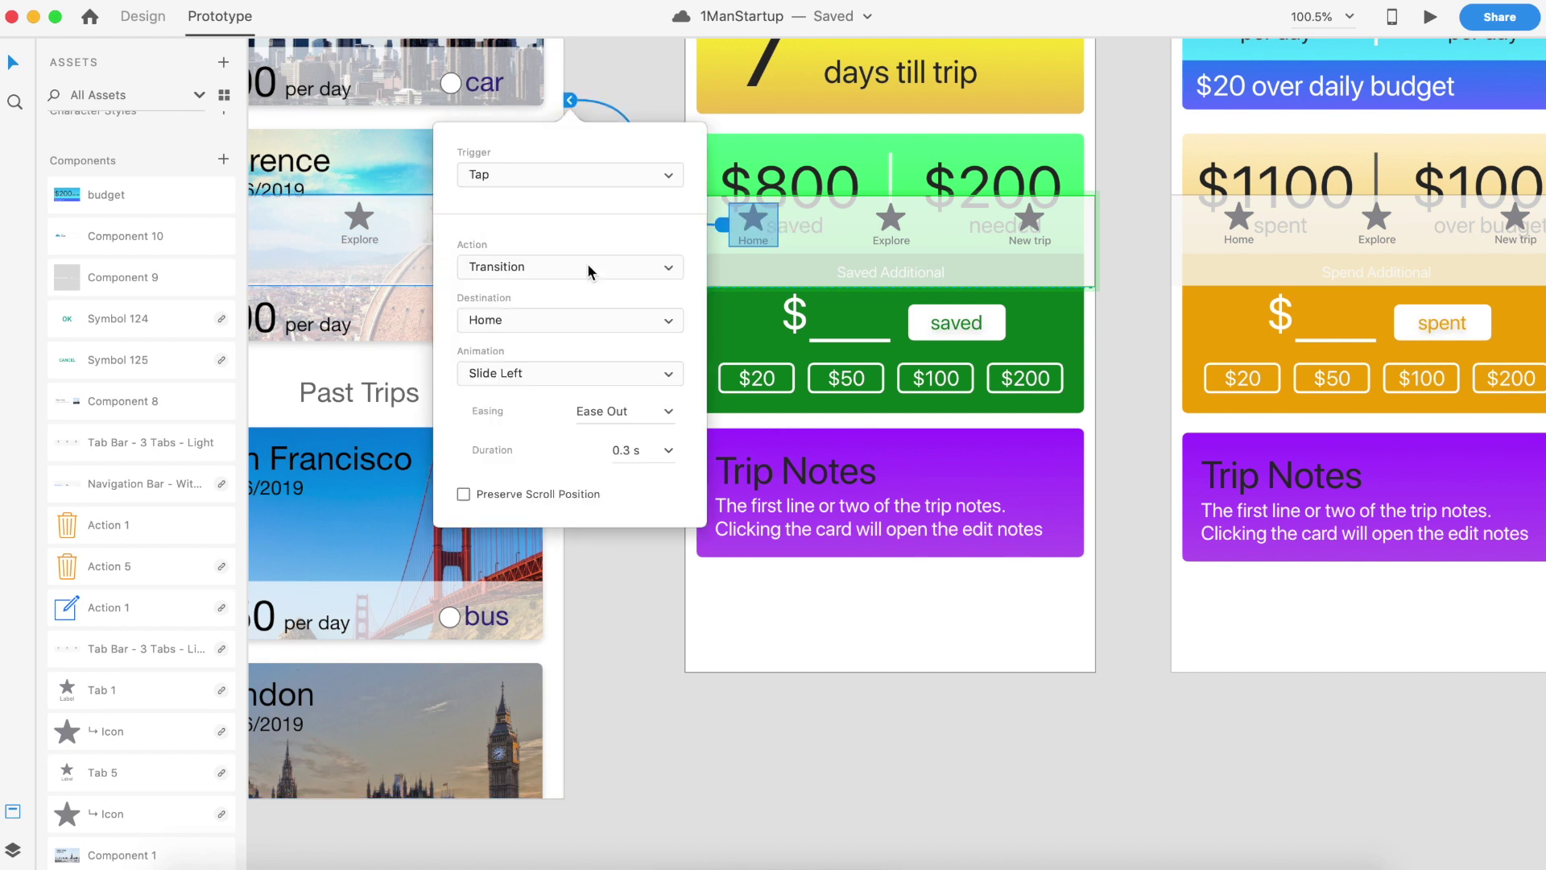
left_click(594, 377)
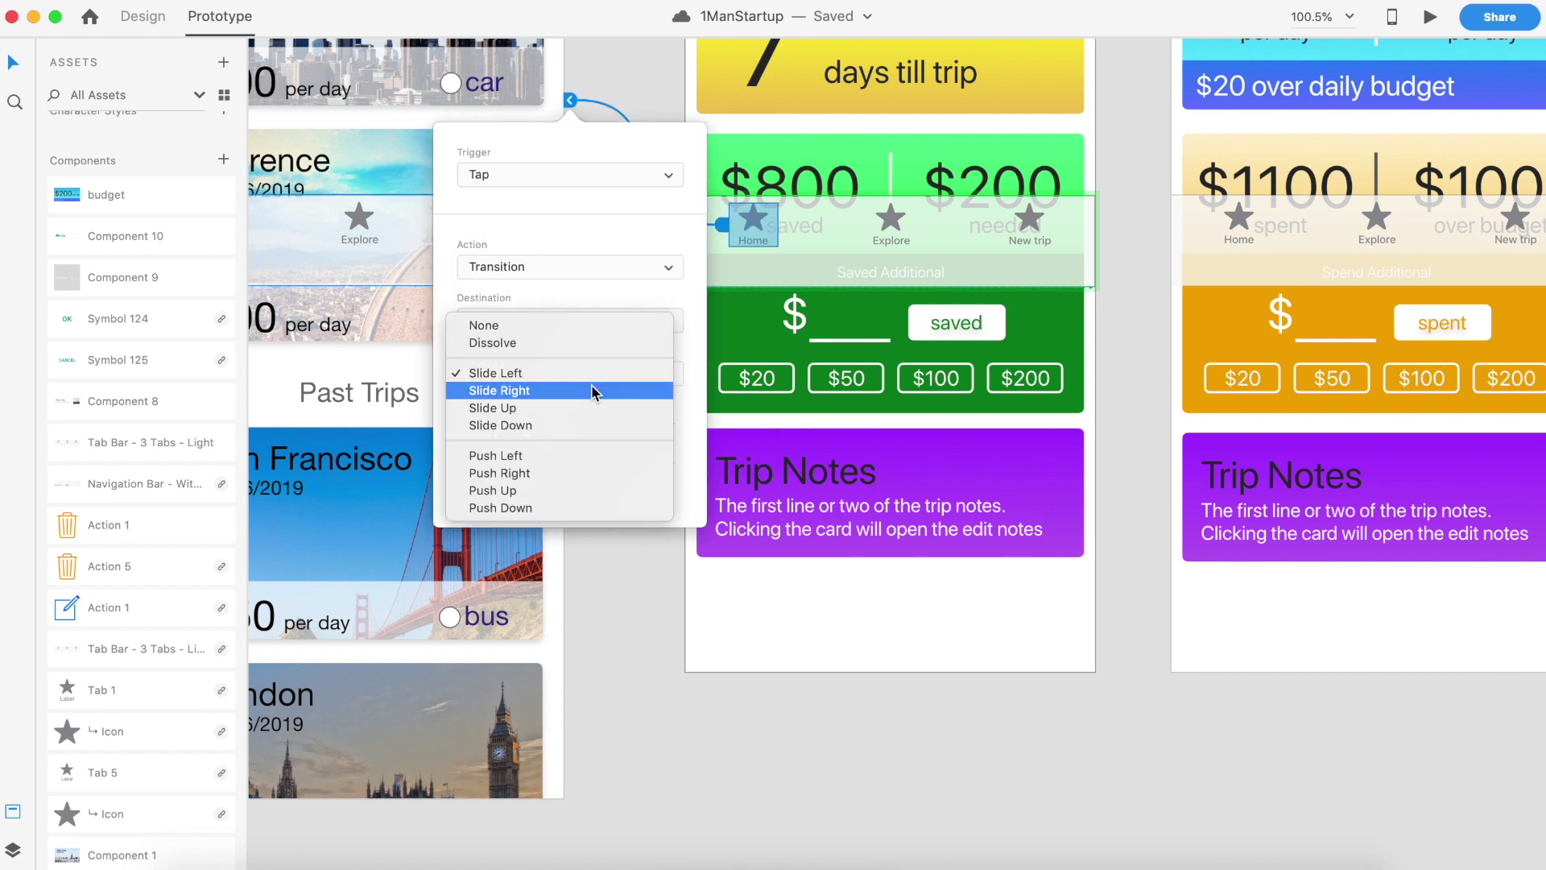
left_click(591, 389)
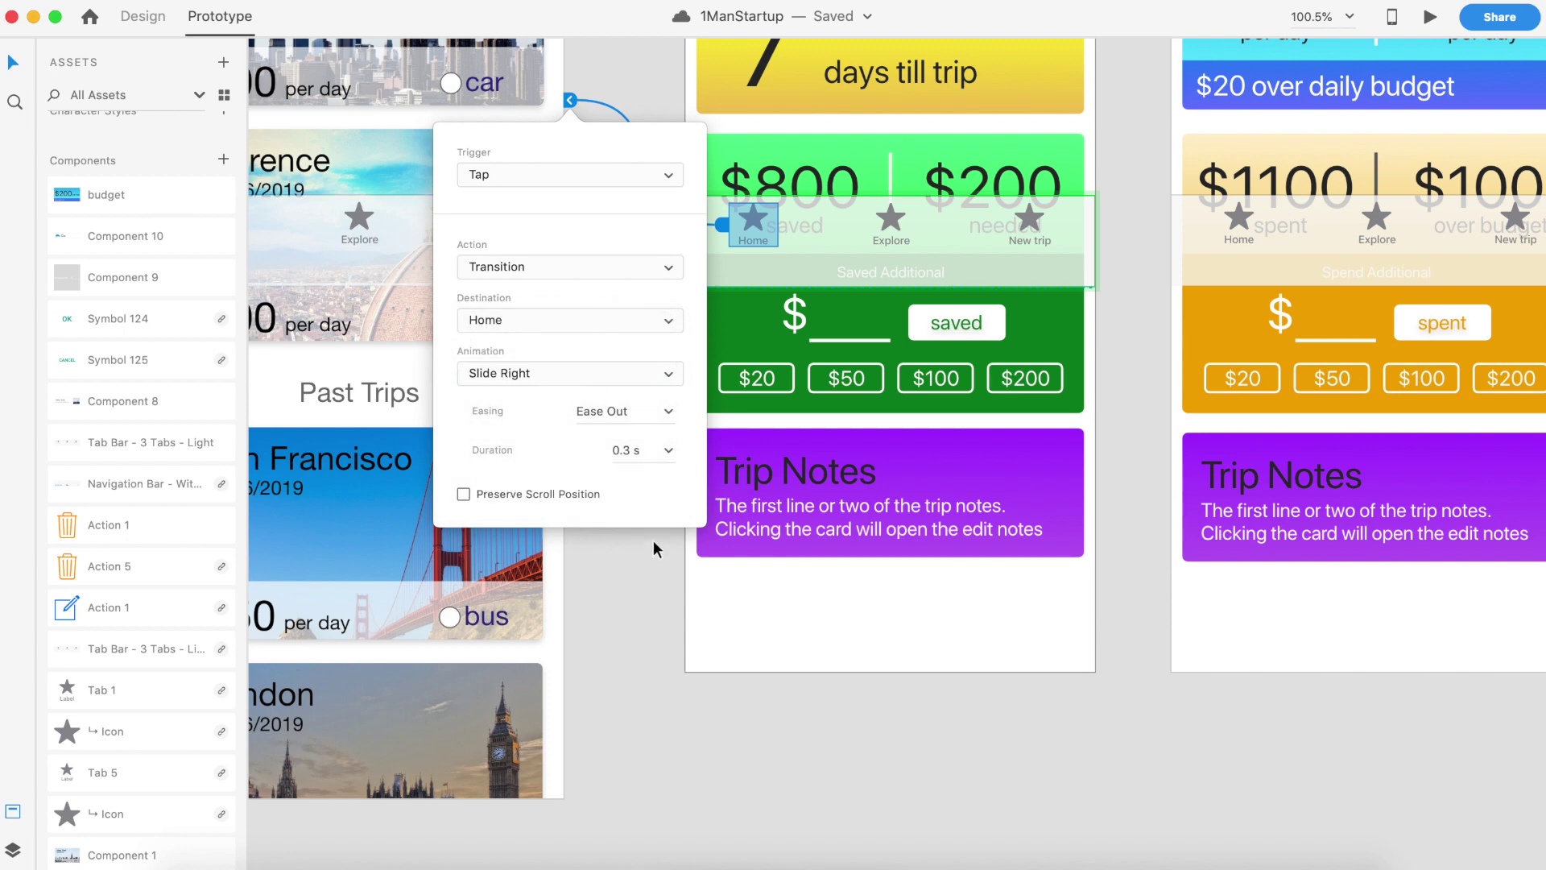
left_click(649, 606)
Preview the New York card's transition to Trip Detail and the Home tab's return transition, and close the preview
left_click(1433, 15)
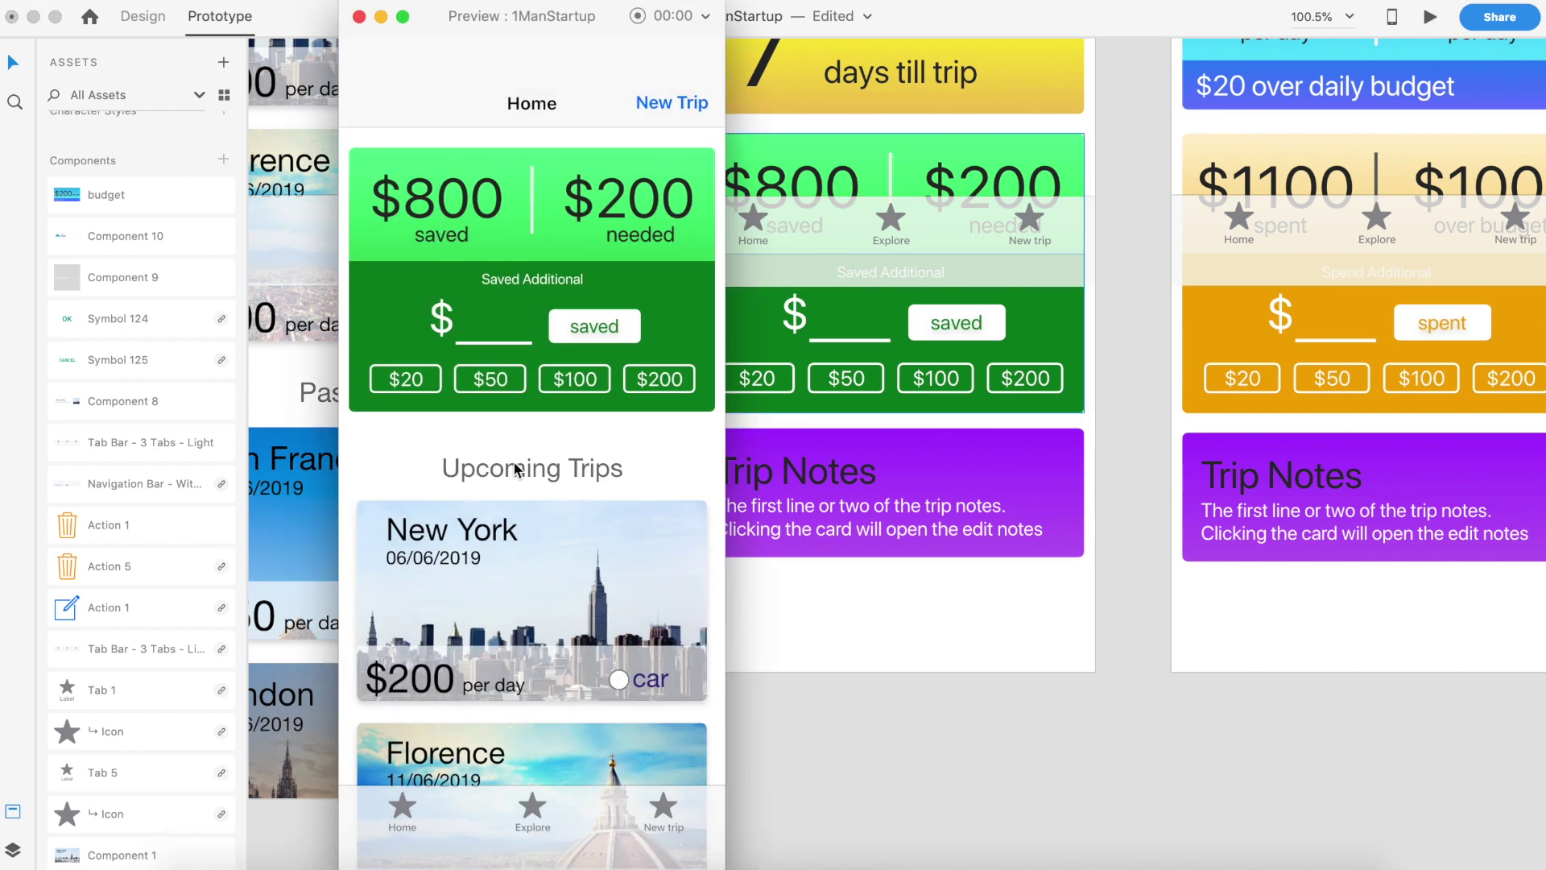
left_click(565, 557)
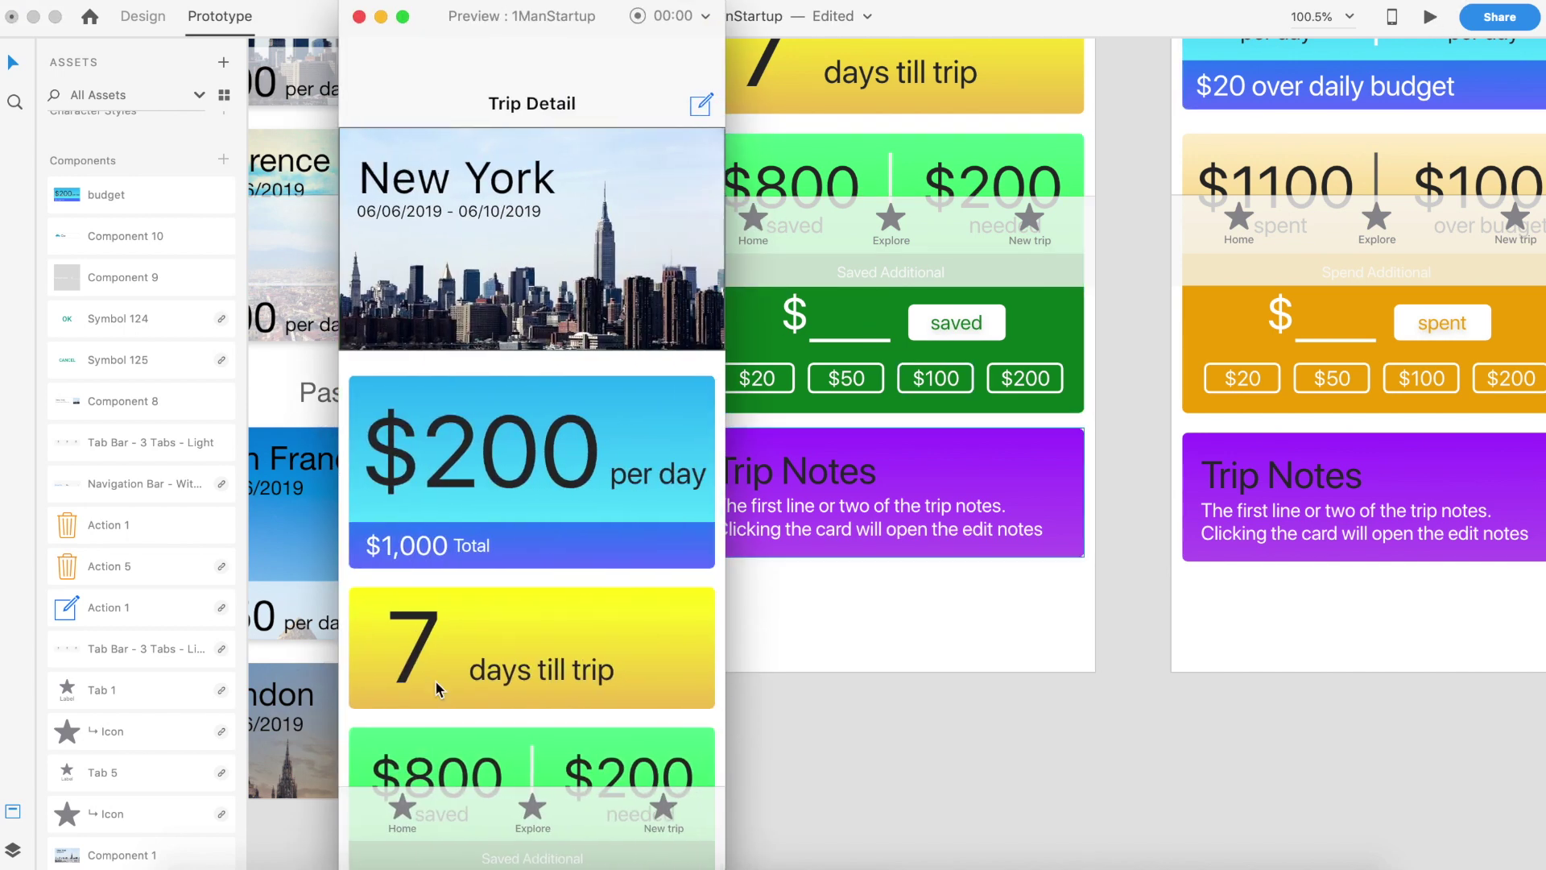
left_click(389, 816)
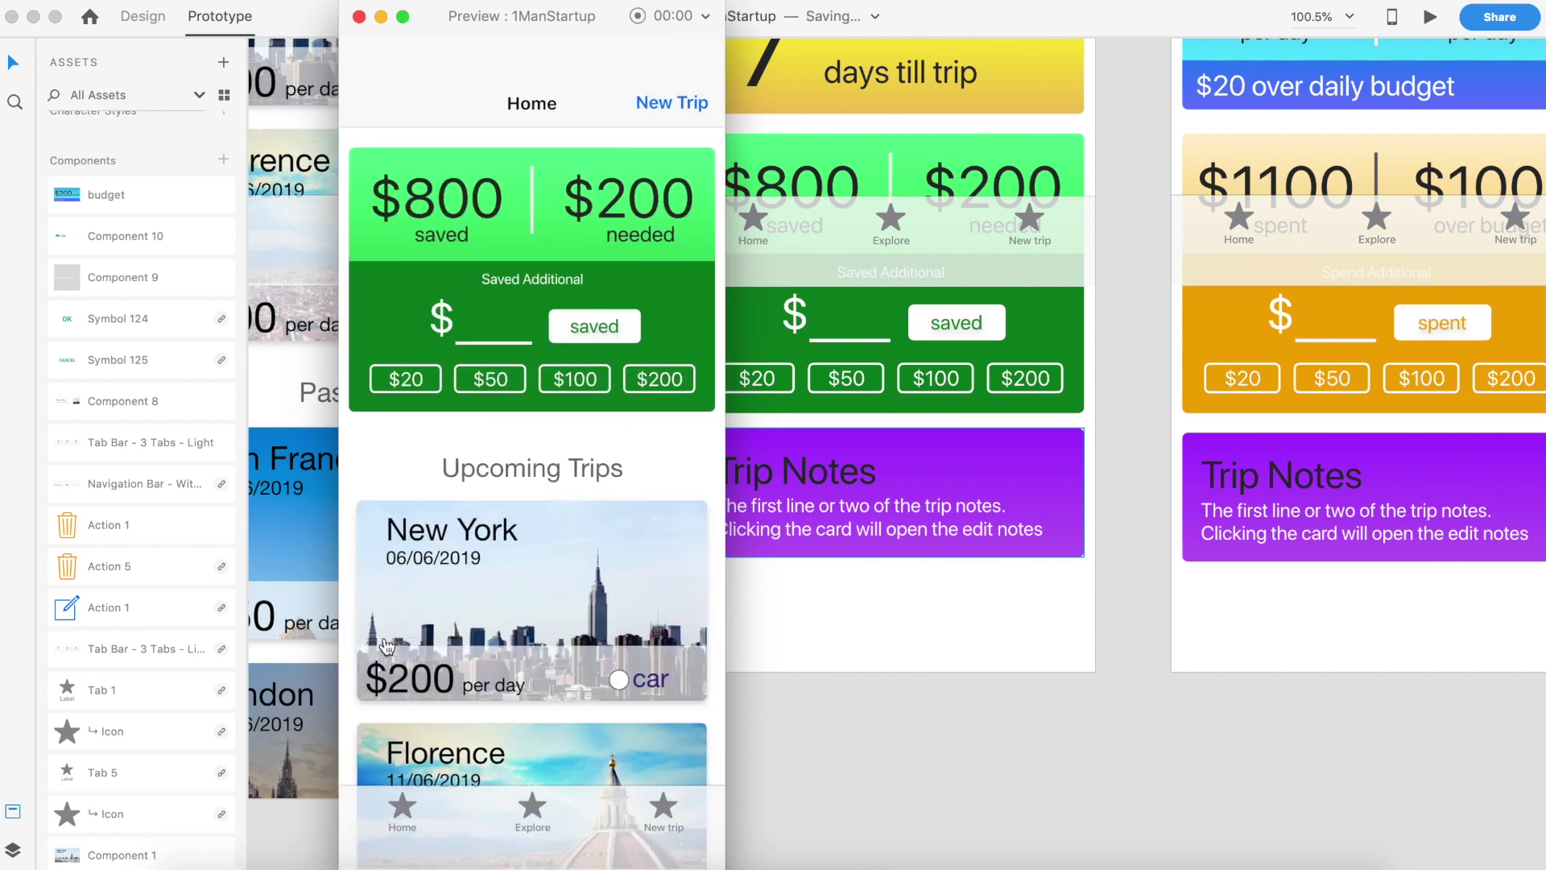
left_click(359, 15)
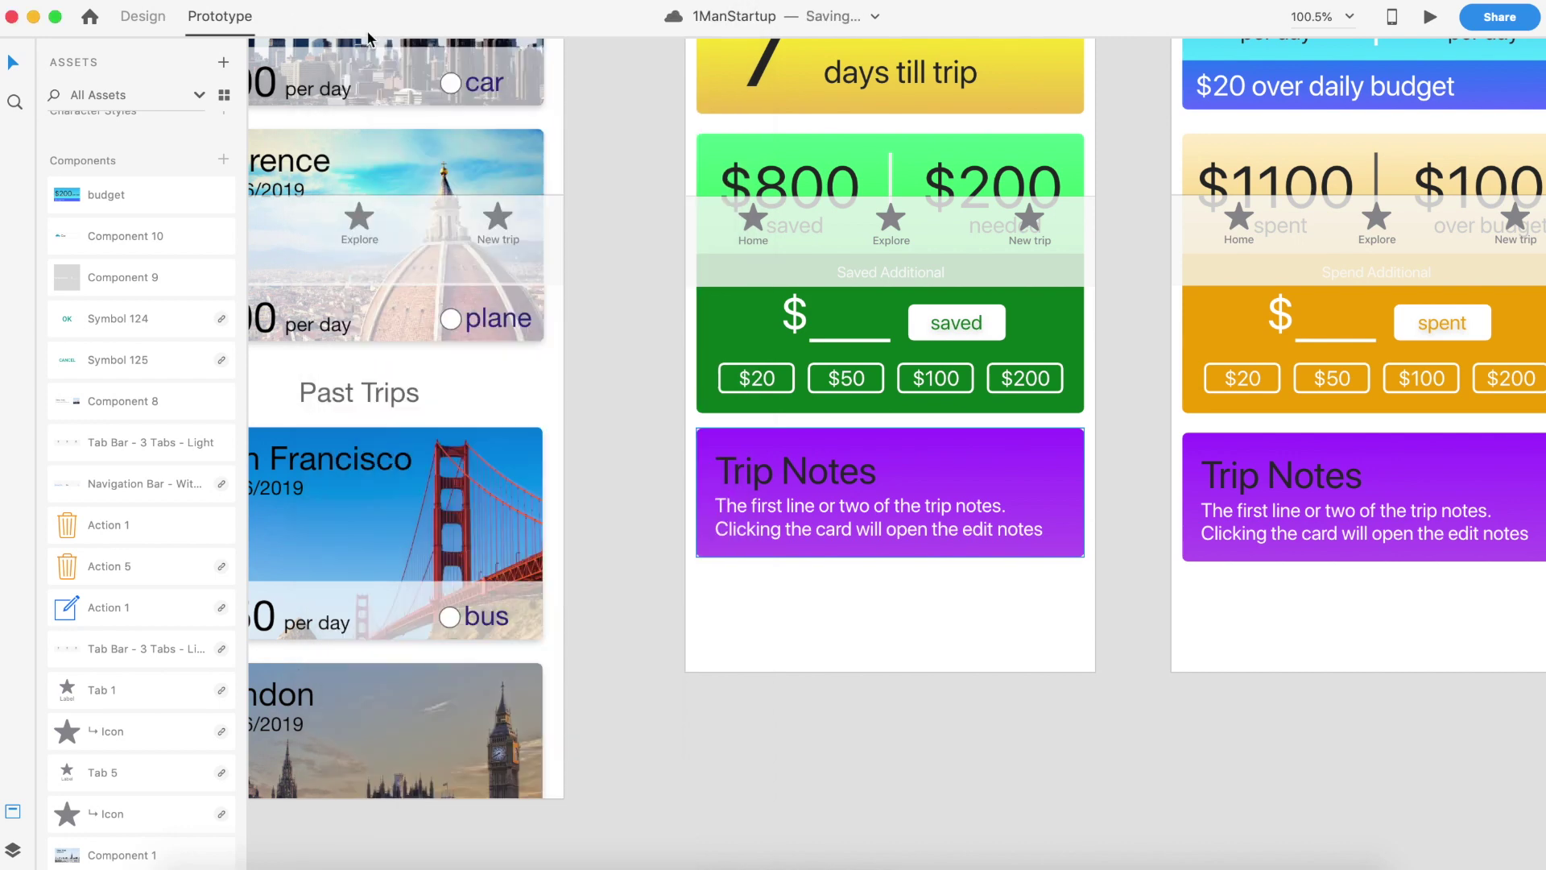
Link the New Trip button on the Home artboard to the Create Trip - Location artboard
scroll(707, 576, "down", 10)
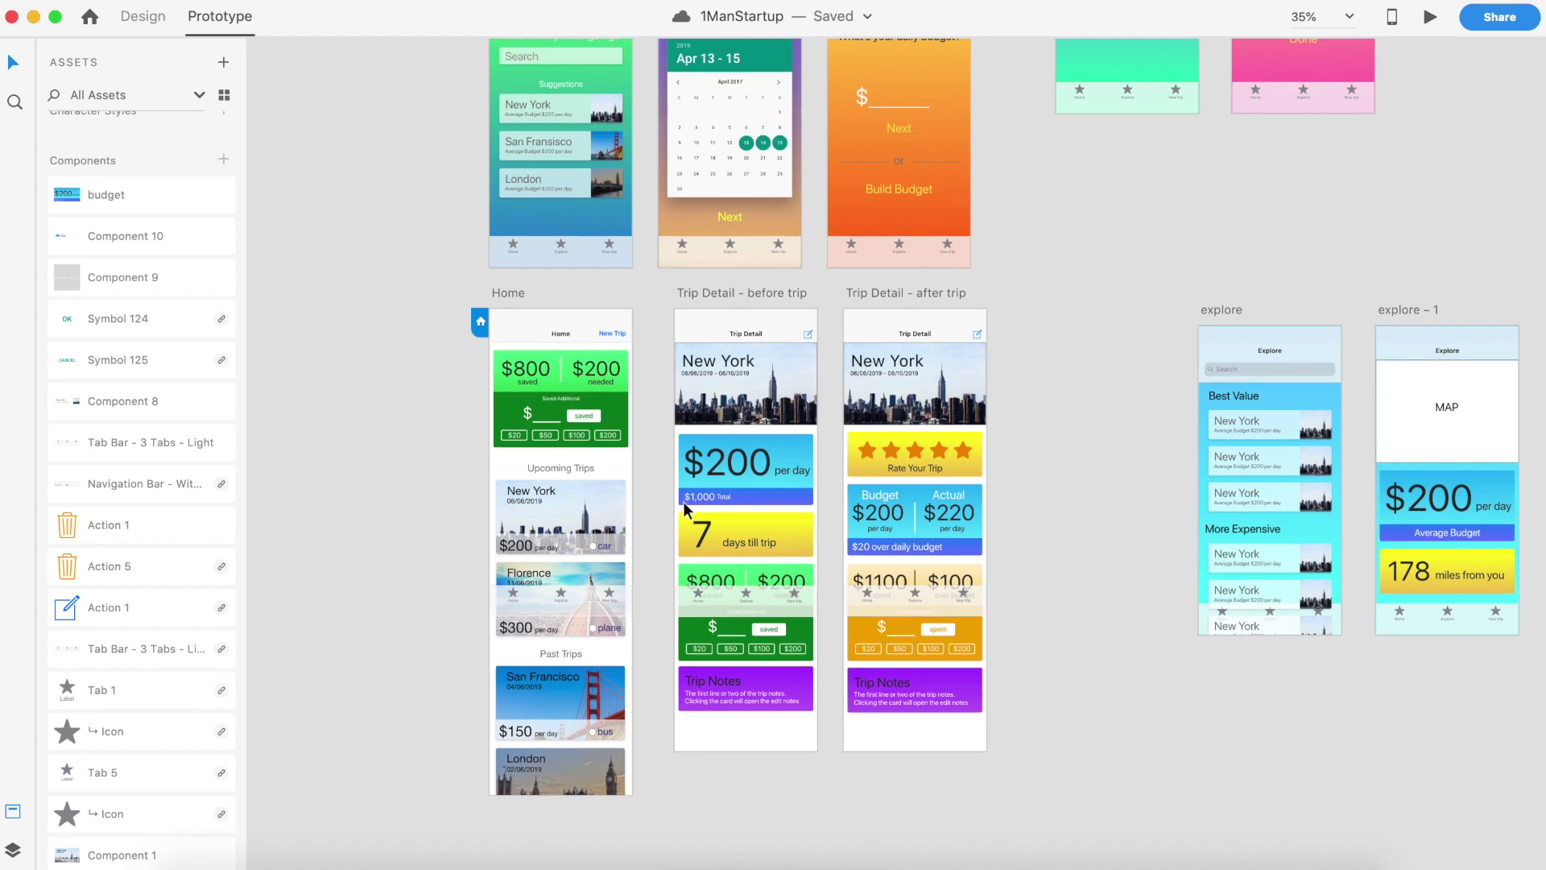
scroll(647, 305, "up", 5)
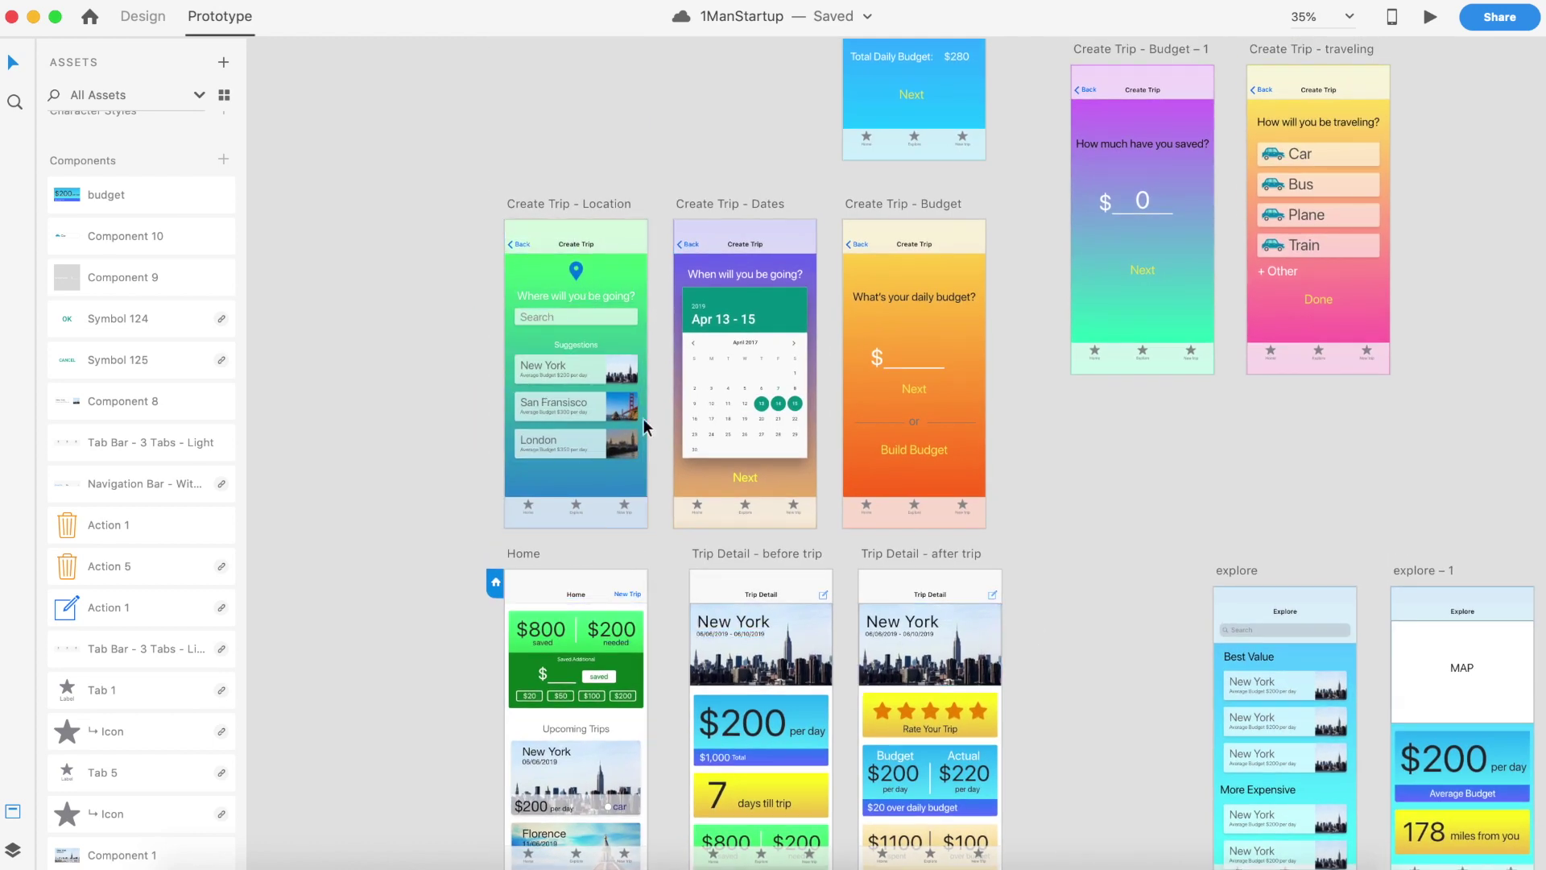
left_click(576, 656)
left_click_drag(645, 659, 596, 363)
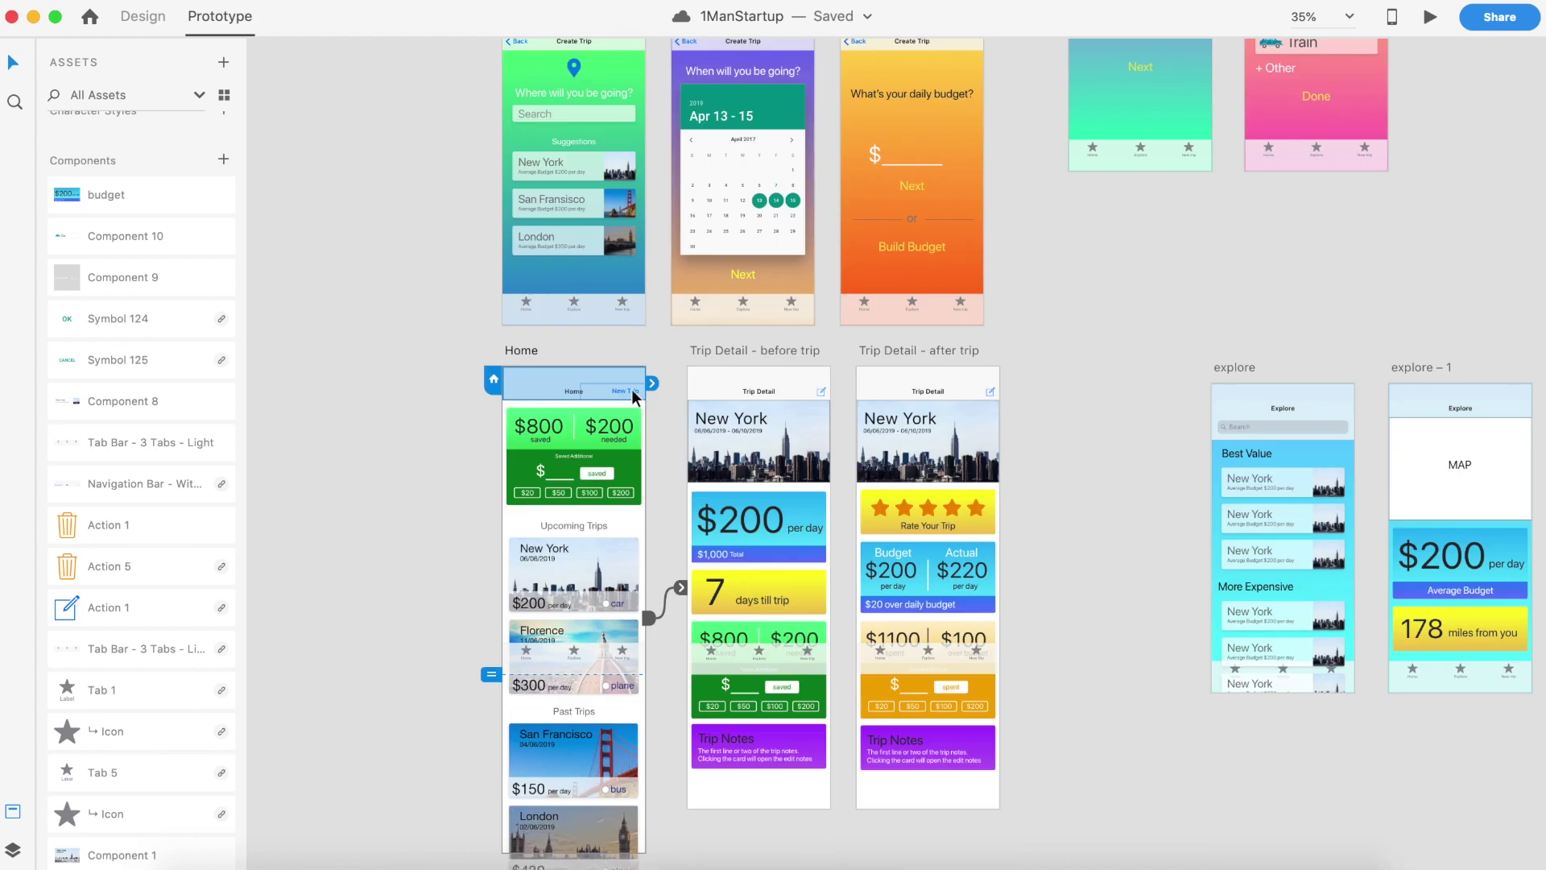
left_click(779, 419)
left_click_drag(863, 414, 1168, 389)
left_click(1205, 315)
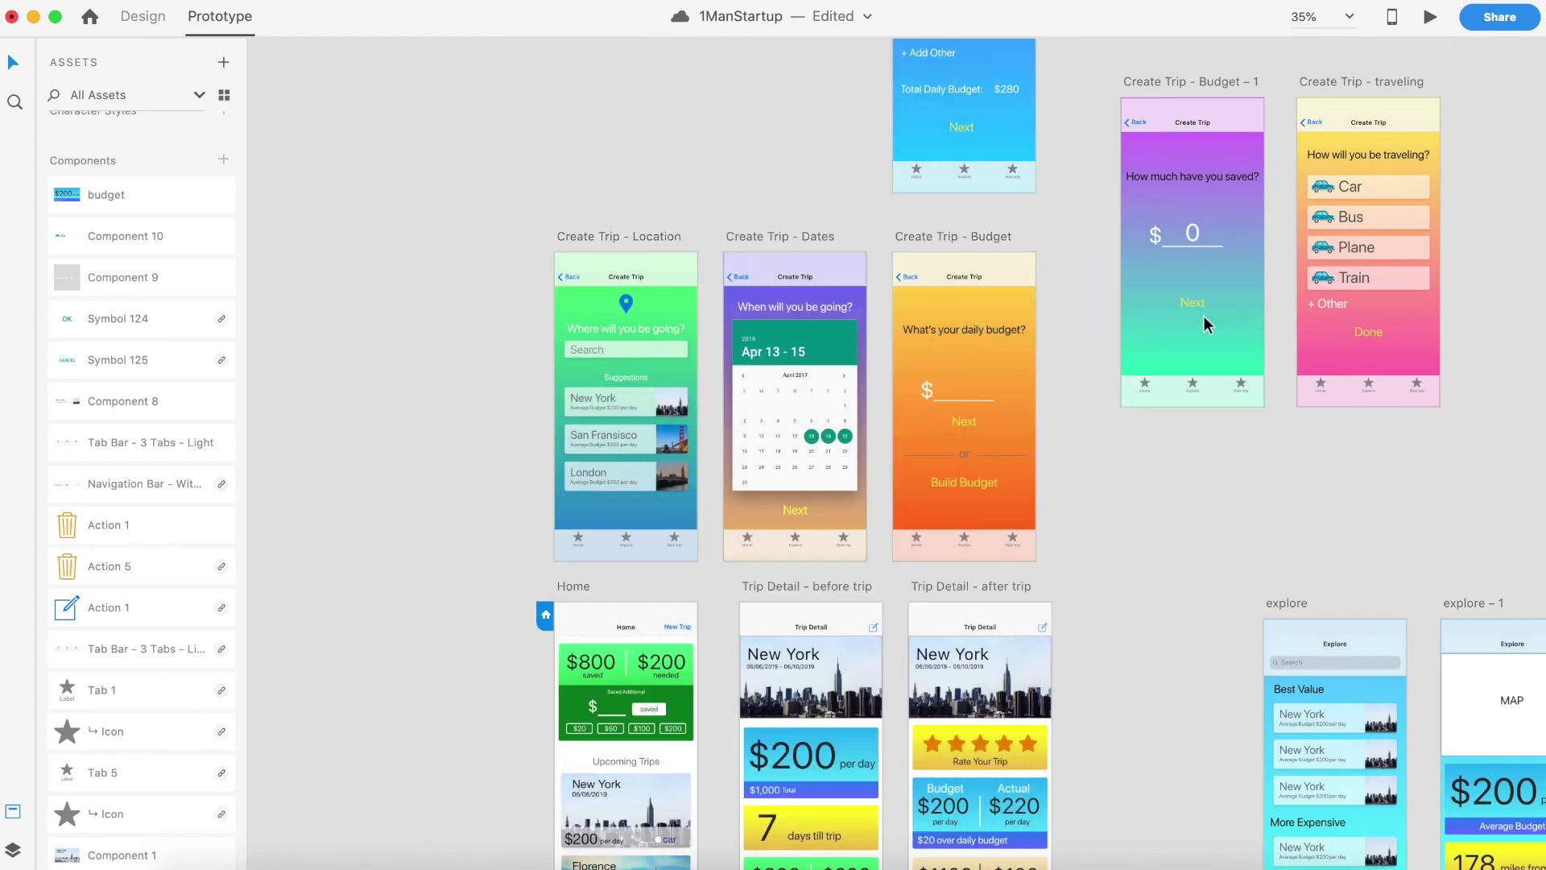
Link the Create Trip artboards in sequence from Location through Dates, Budget and Build Budget to the savings screen
scroll(1204, 316, "down", 8)
double_click(625, 472)
left_click_drag(643, 472, 1289, 358)
scroll(1038, 452, "right", 8)
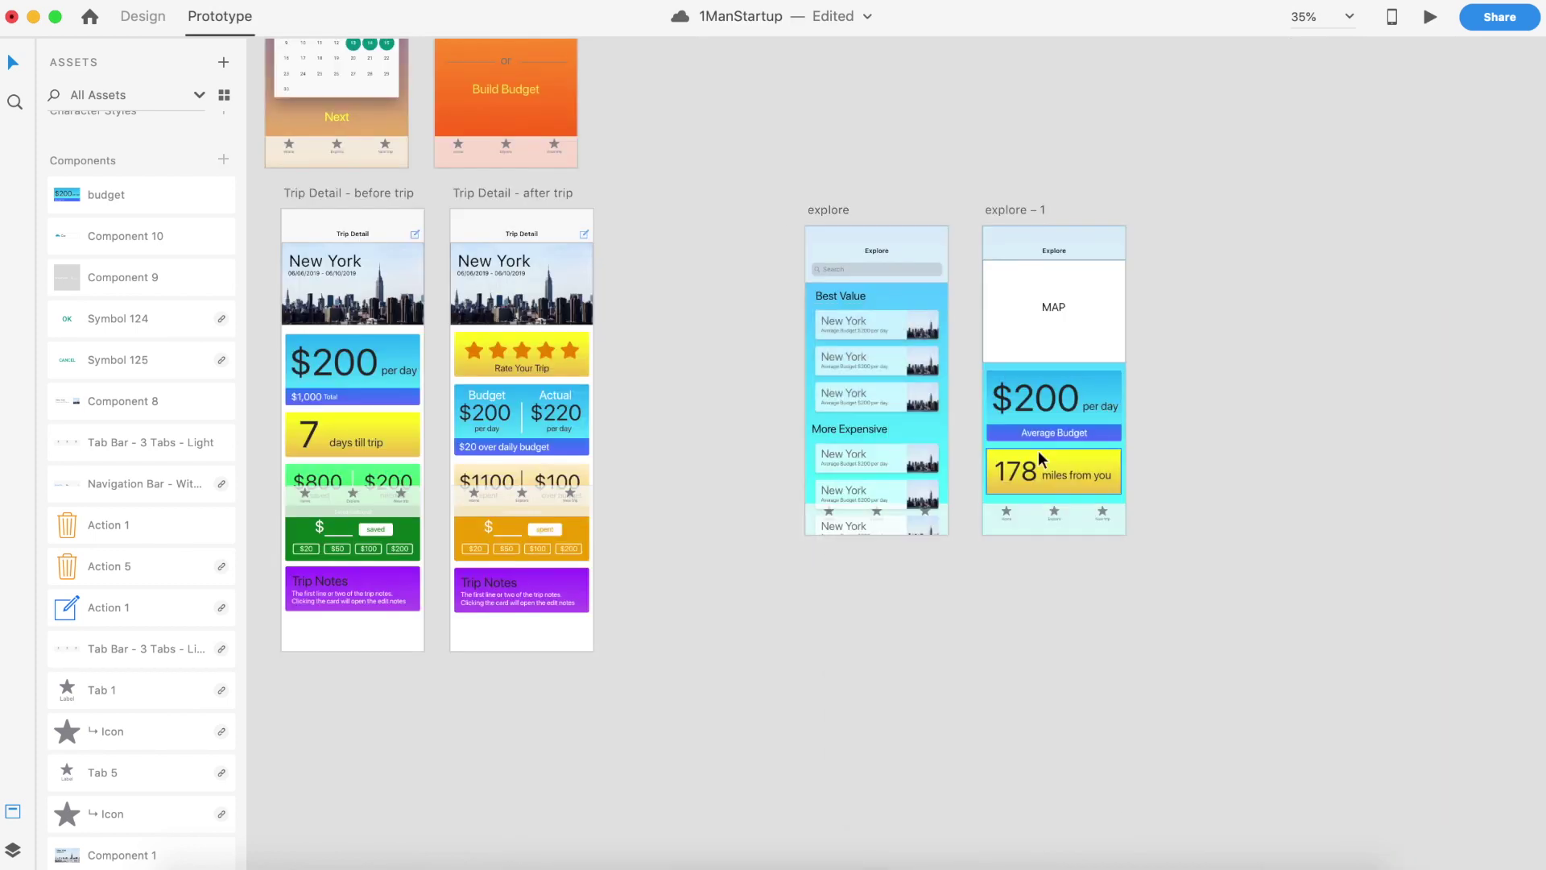
scroll(1038, 450, "left", 6)
double_click(1335, 538)
left_click_drag(1351, 538, 547, 459)
left_click(616, 303)
left_click(615, 335)
scroll(1081, 600, "down", 5)
scroll(1081, 600, "down", 3)
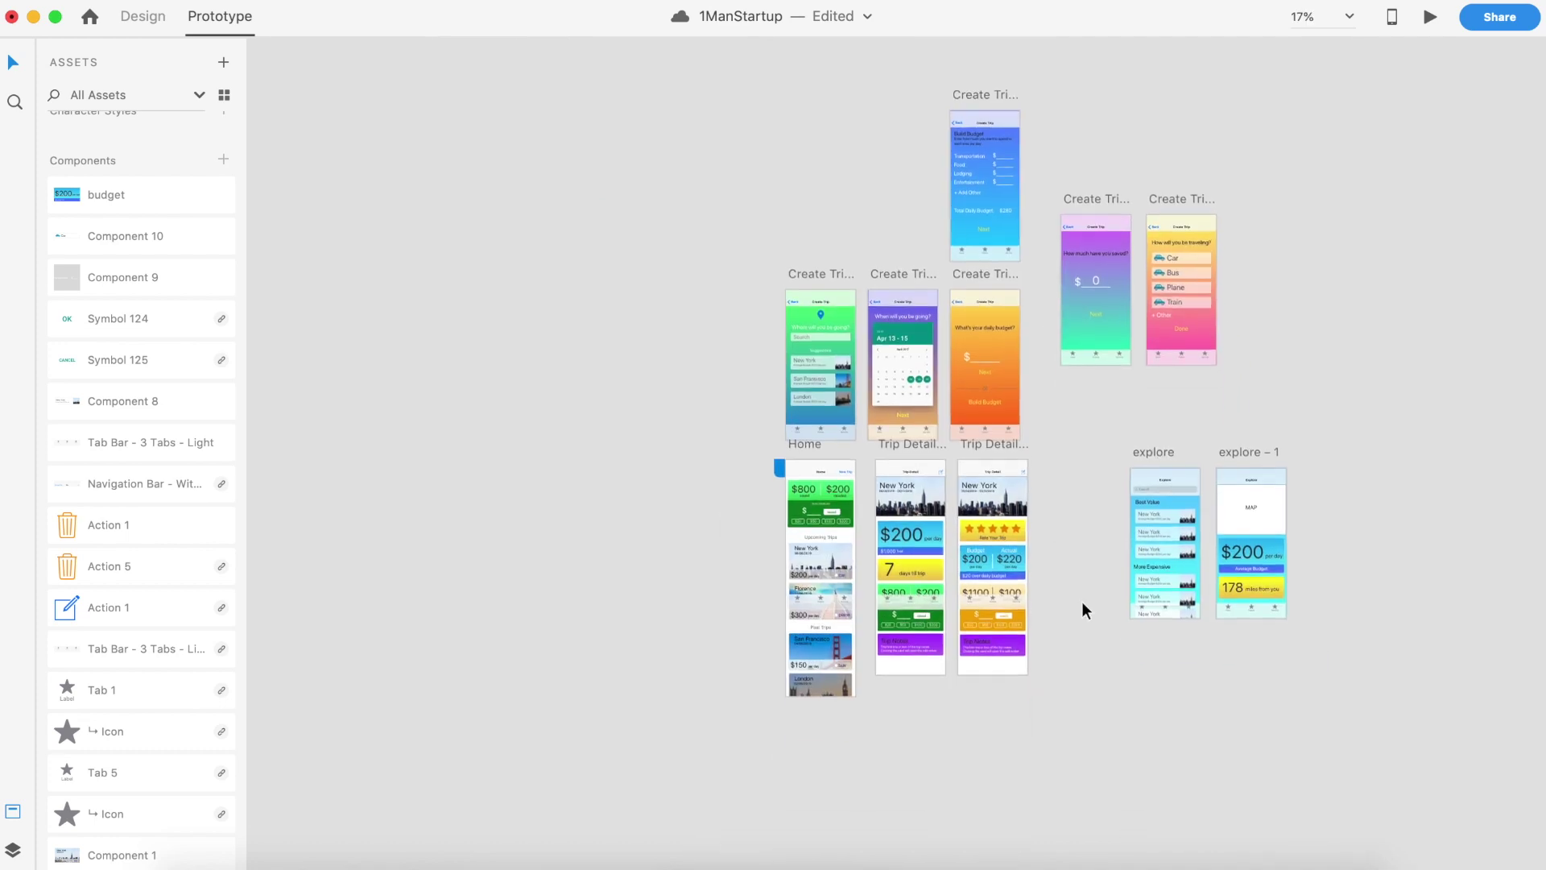
scroll(1081, 600, "right", 4)
Preview the new trip flow from Home, choosing New York and going through dates, Build Budget and the savings screen
left_click(1431, 16)
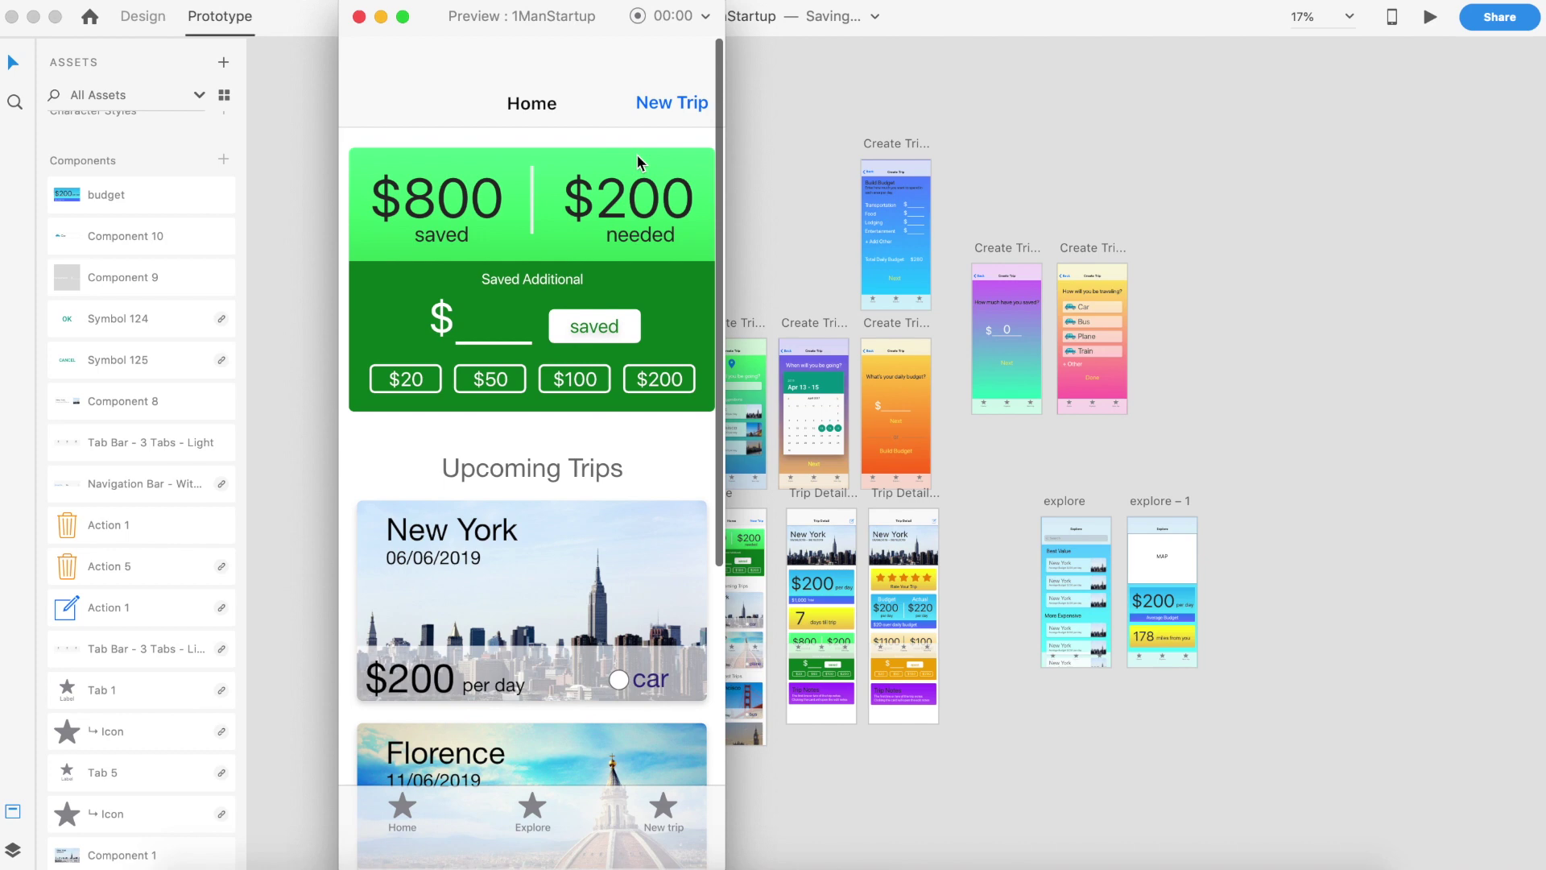
left_click(675, 114)
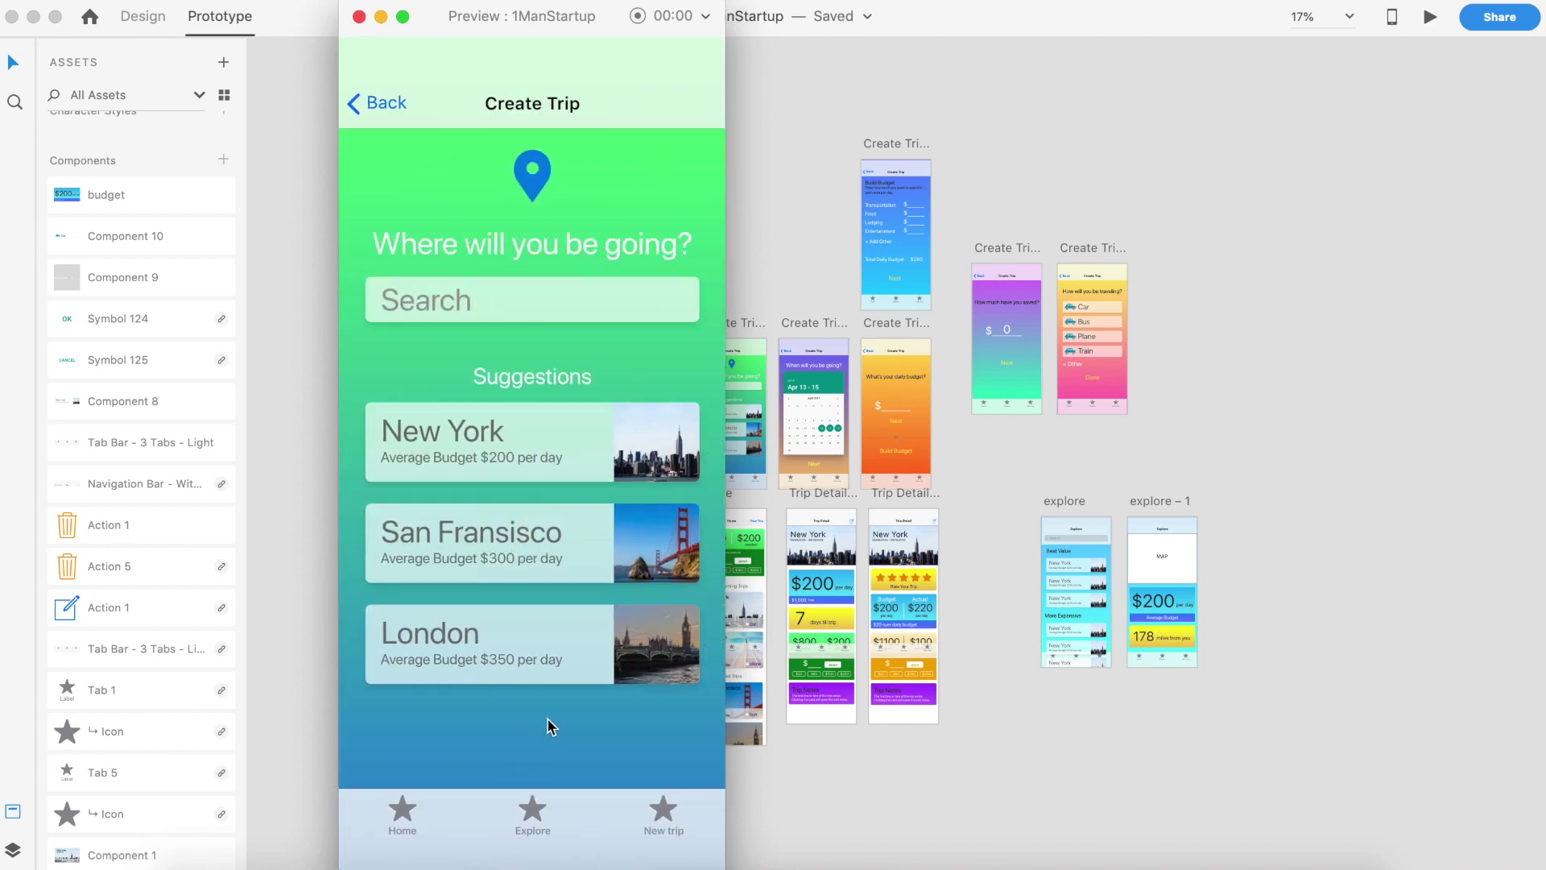
left_click(541, 413)
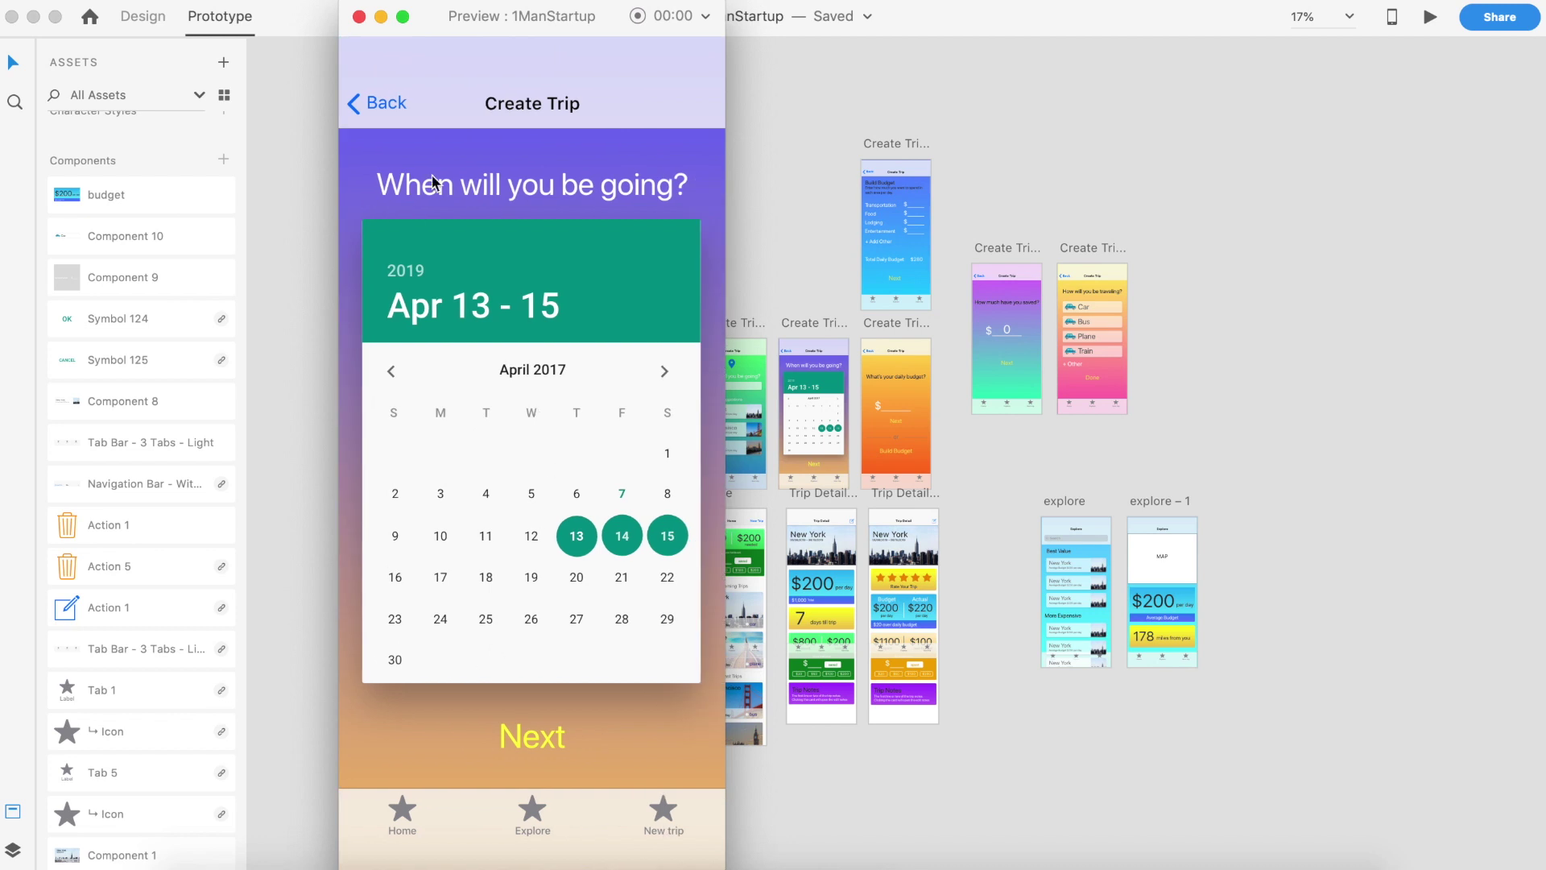
left_click(551, 749)
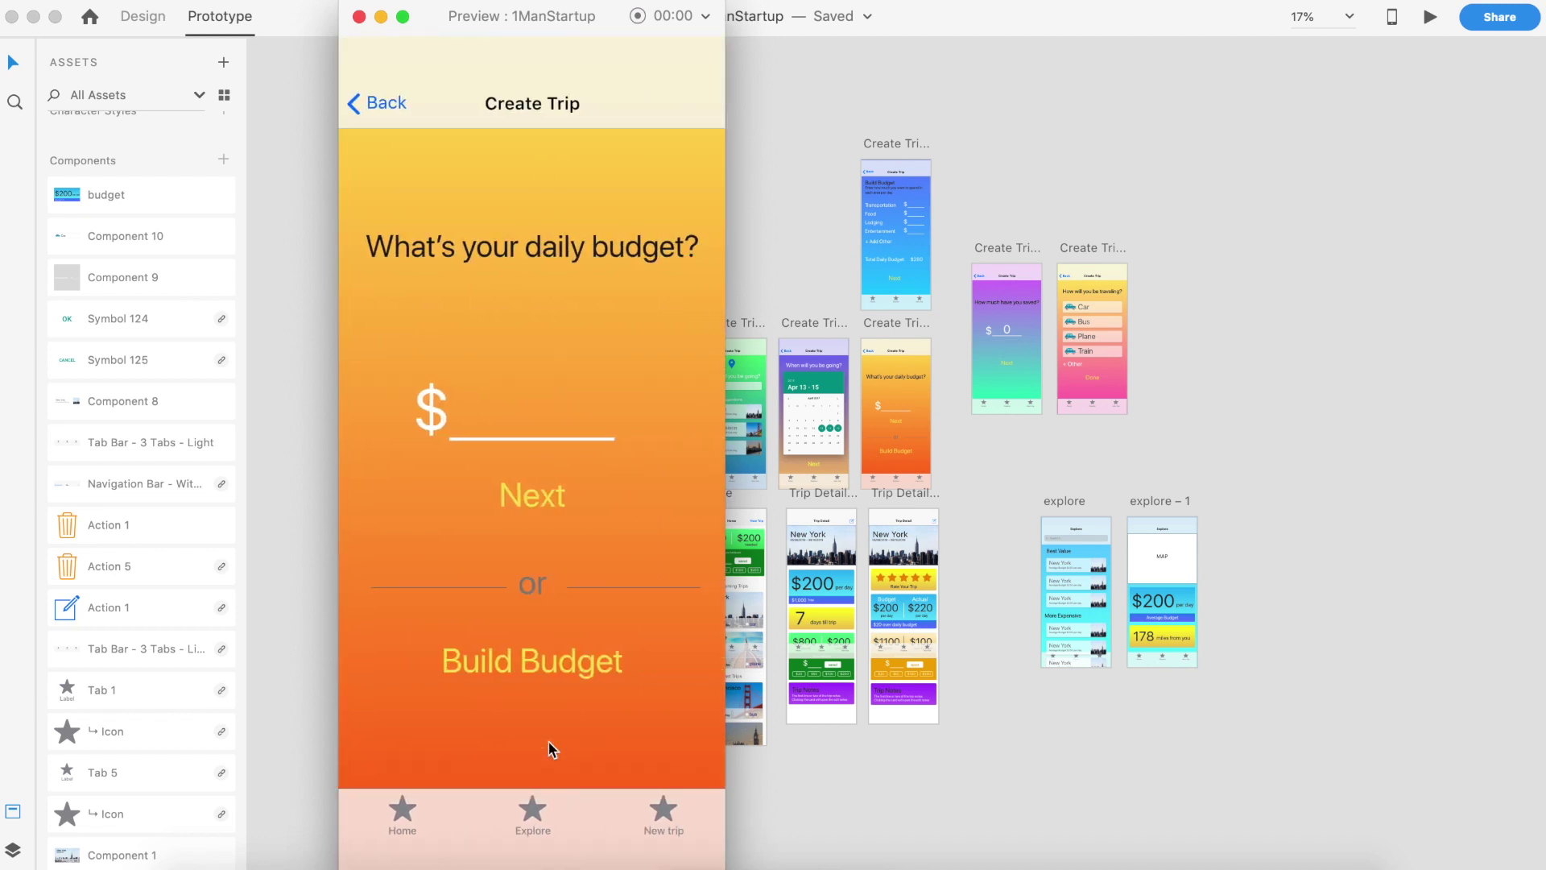
left_click(525, 660)
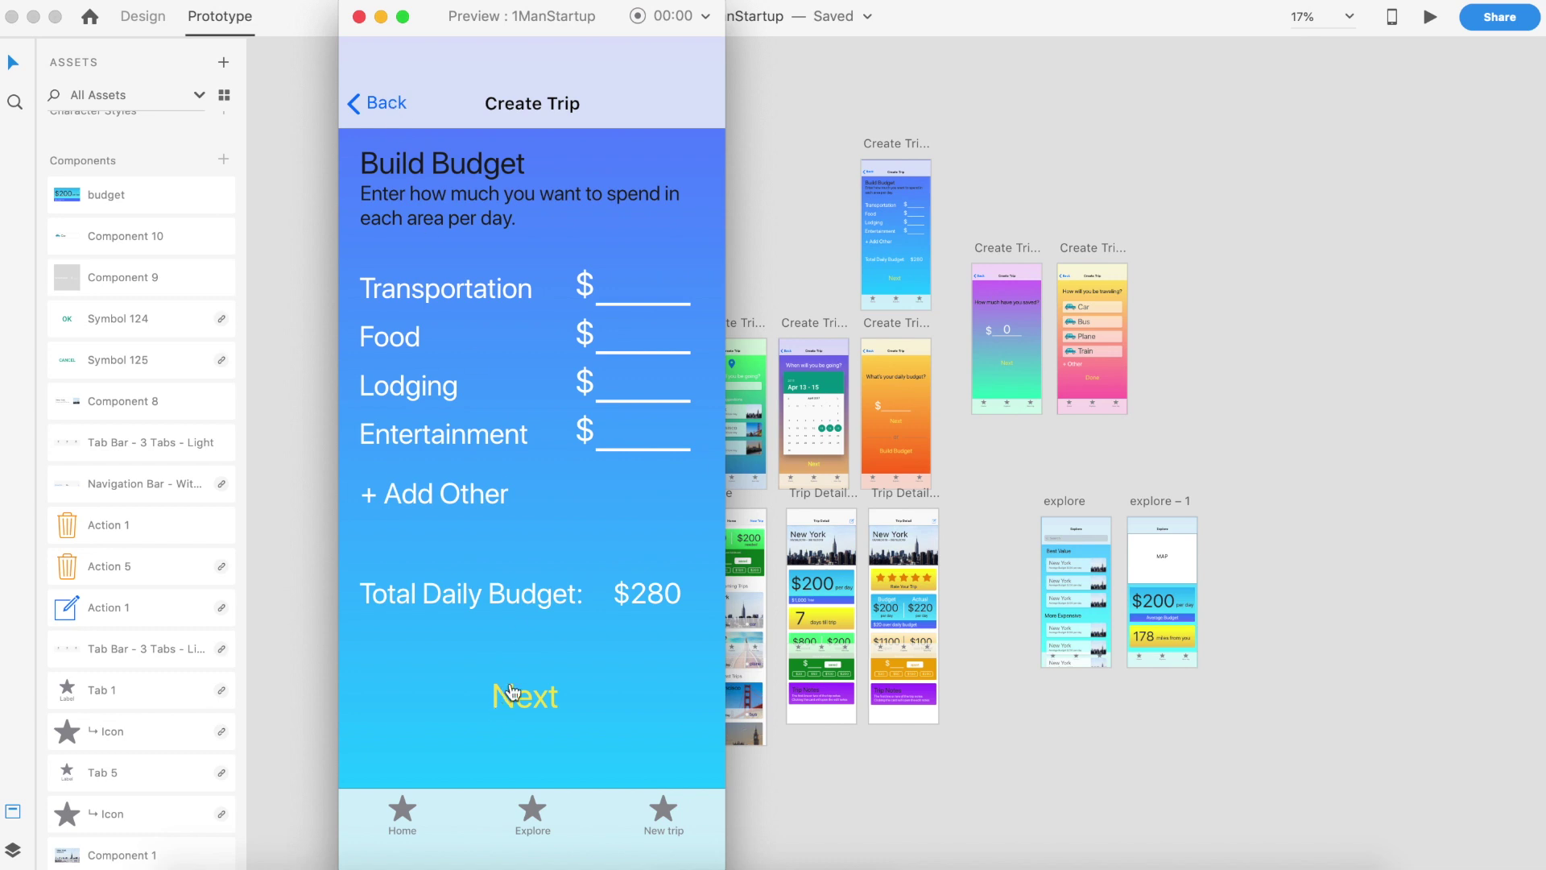
left_click(532, 714)
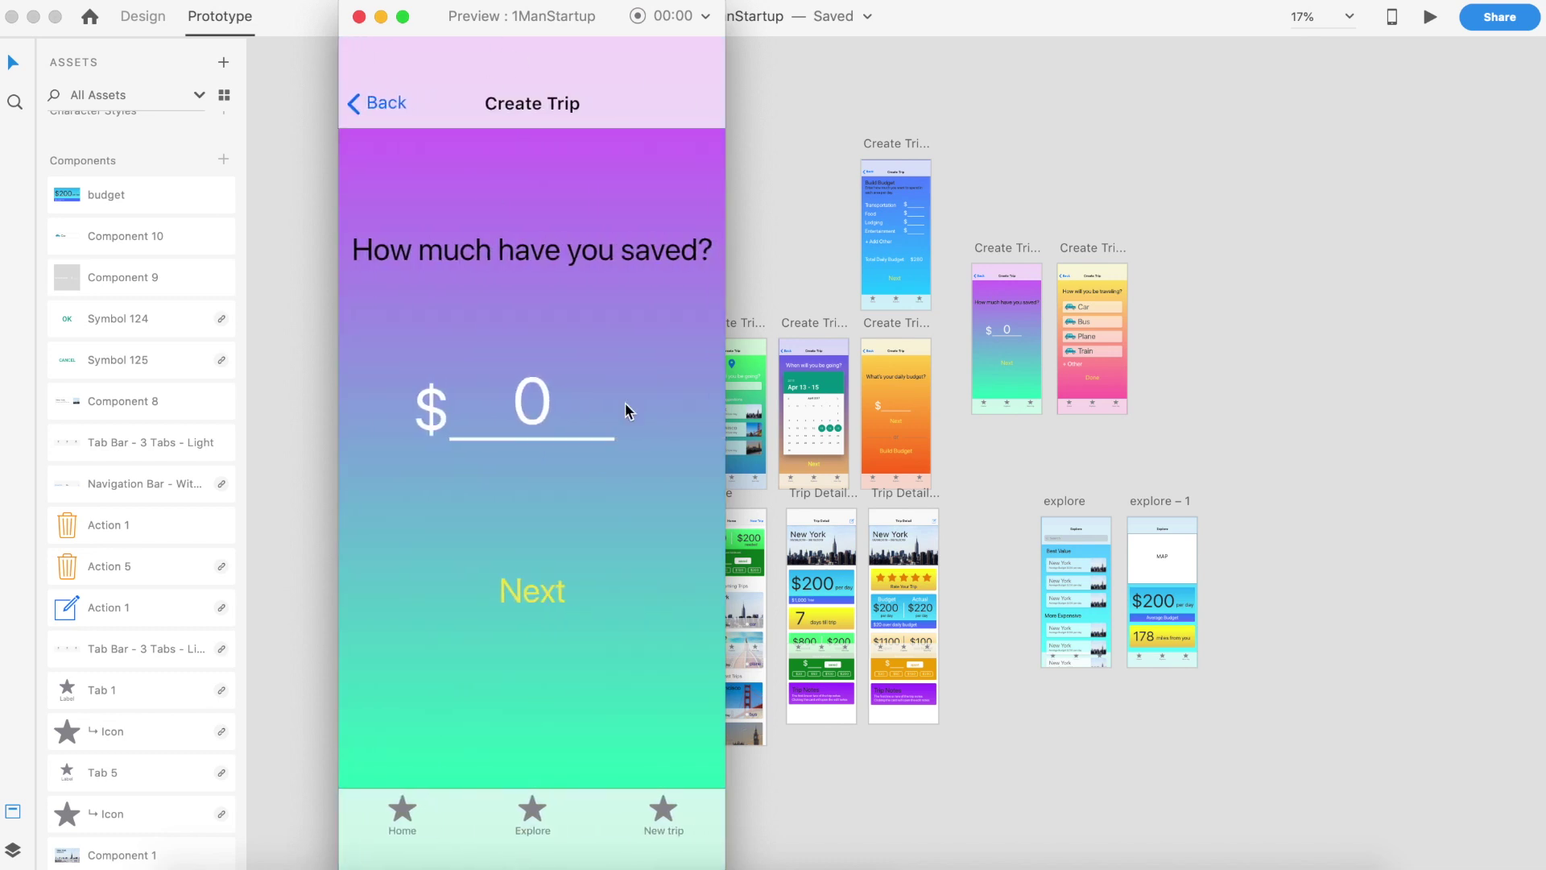
left_click(532, 593)
left_click(532, 682)
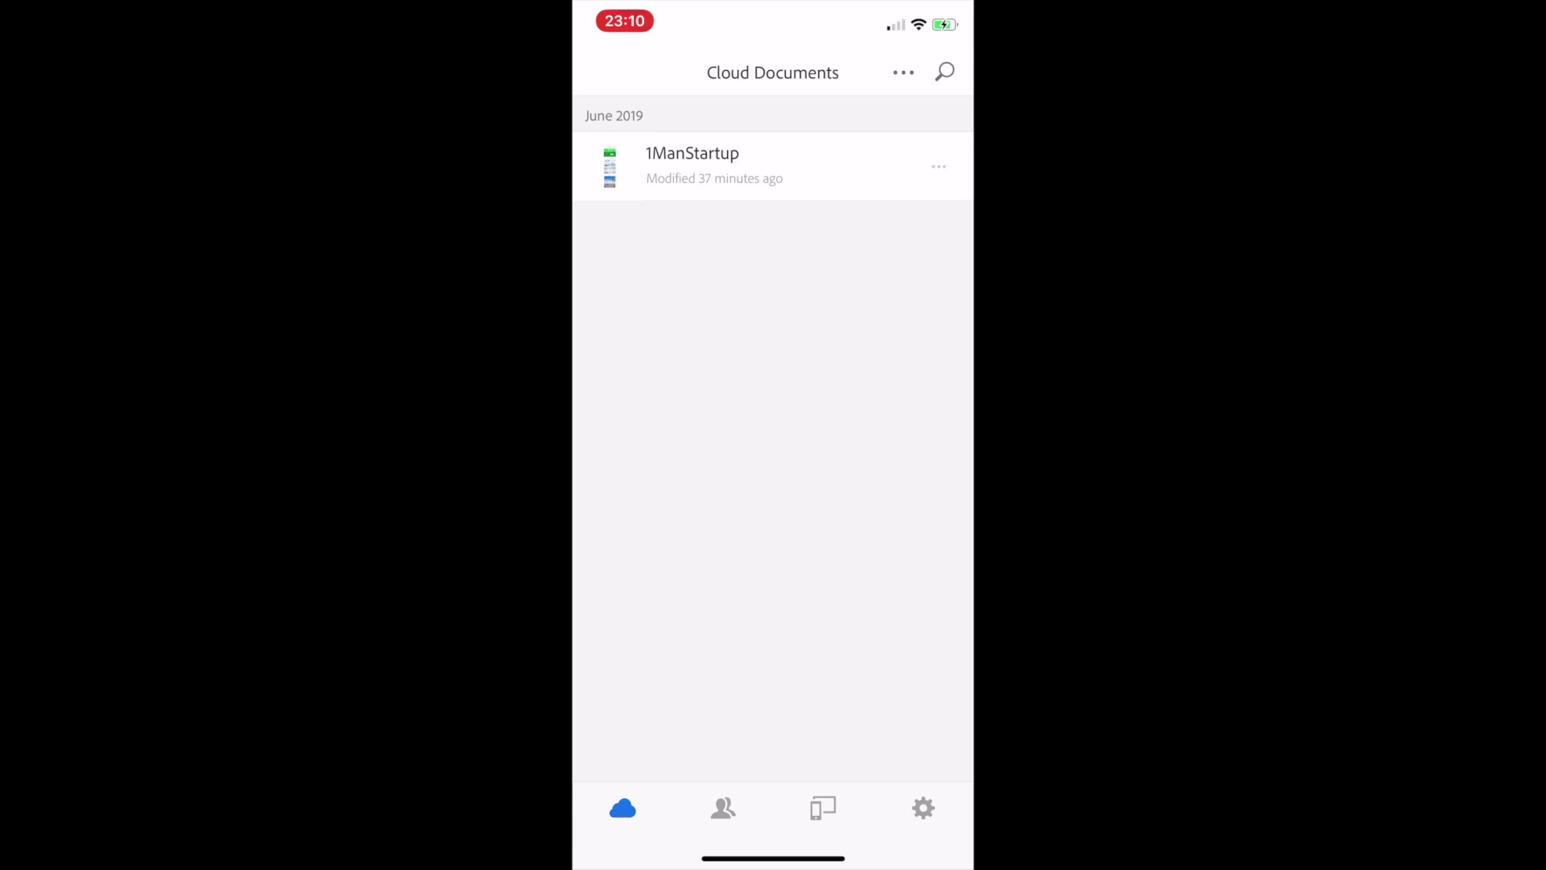
Open the 1ManStartup cloud document in the Adobe XD mobile app and look through the Home screen's trips
left_click(691, 166)
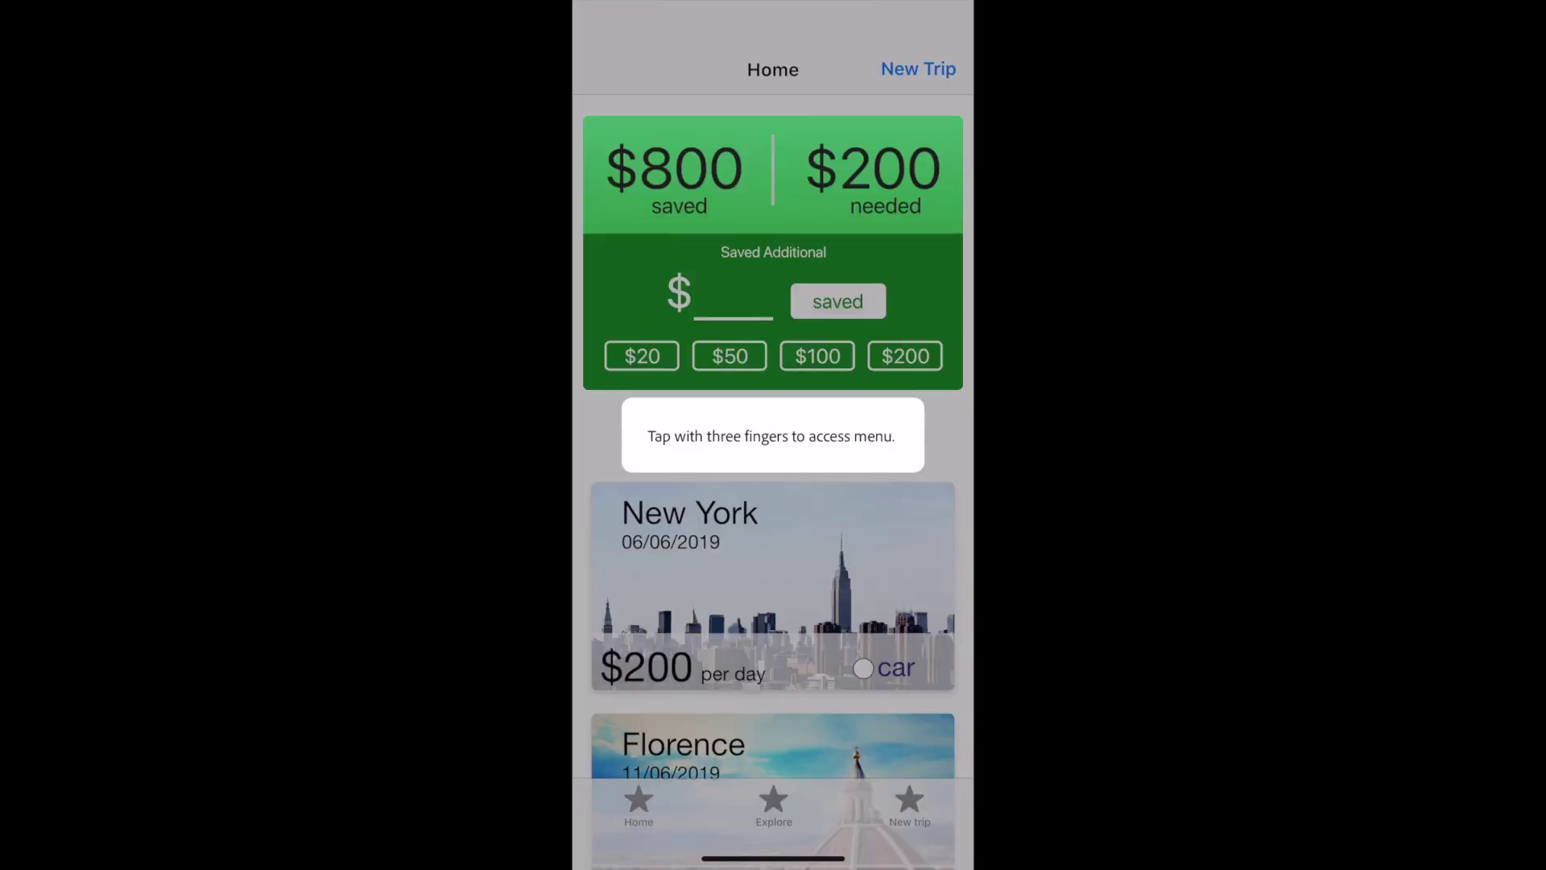
scroll(773, 435, "down", 7)
scroll(773, 435, "up", 2)
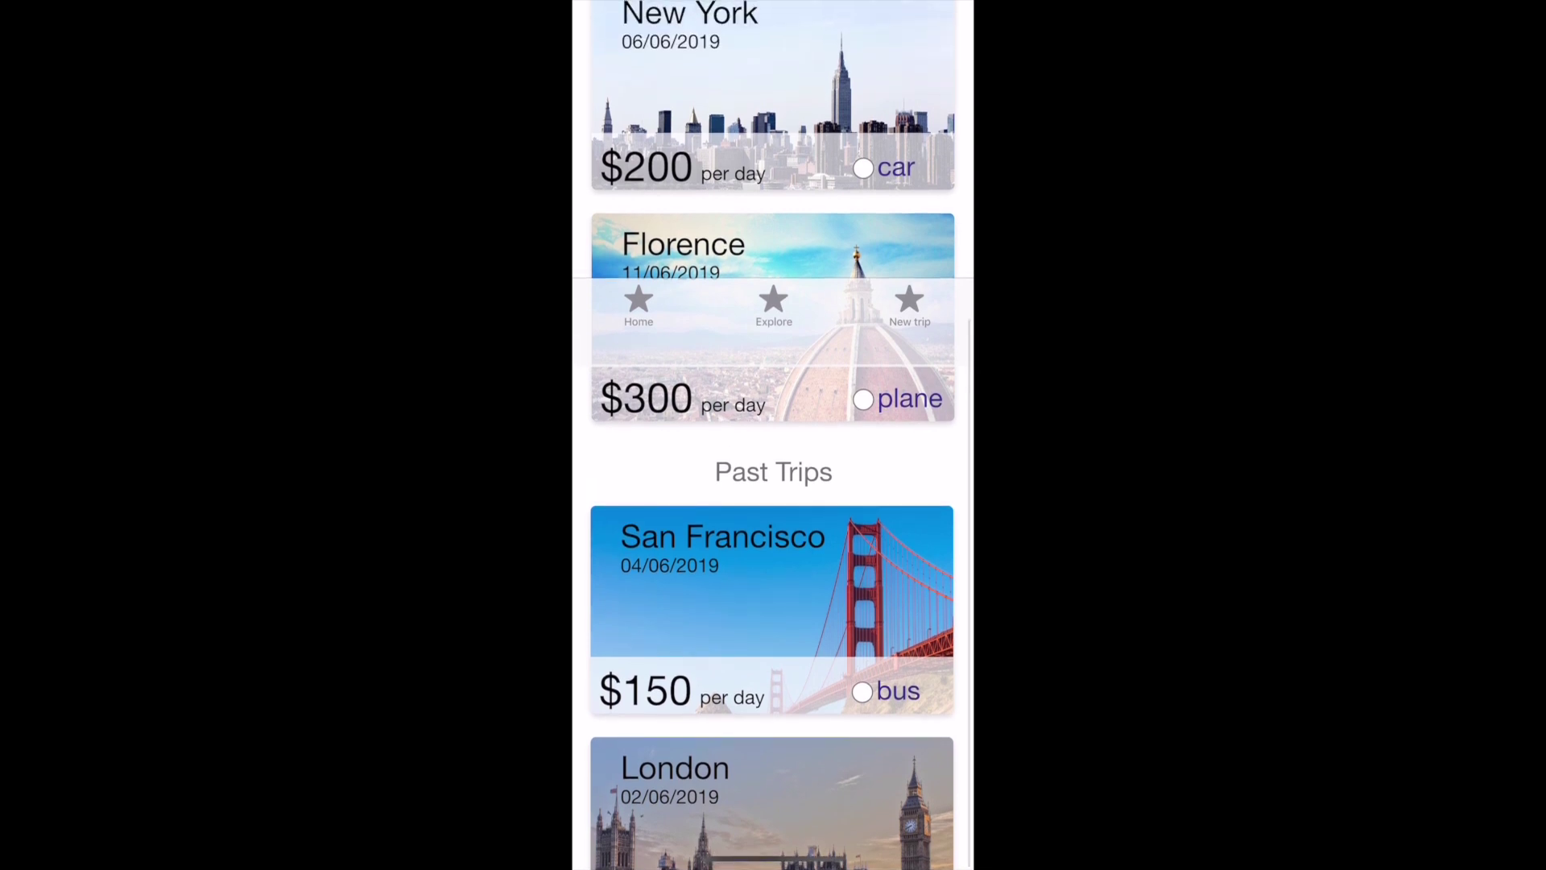
Test the New York card's transition to Trip Detail on the phone and review the trip lists back on Home
left_click(774, 97)
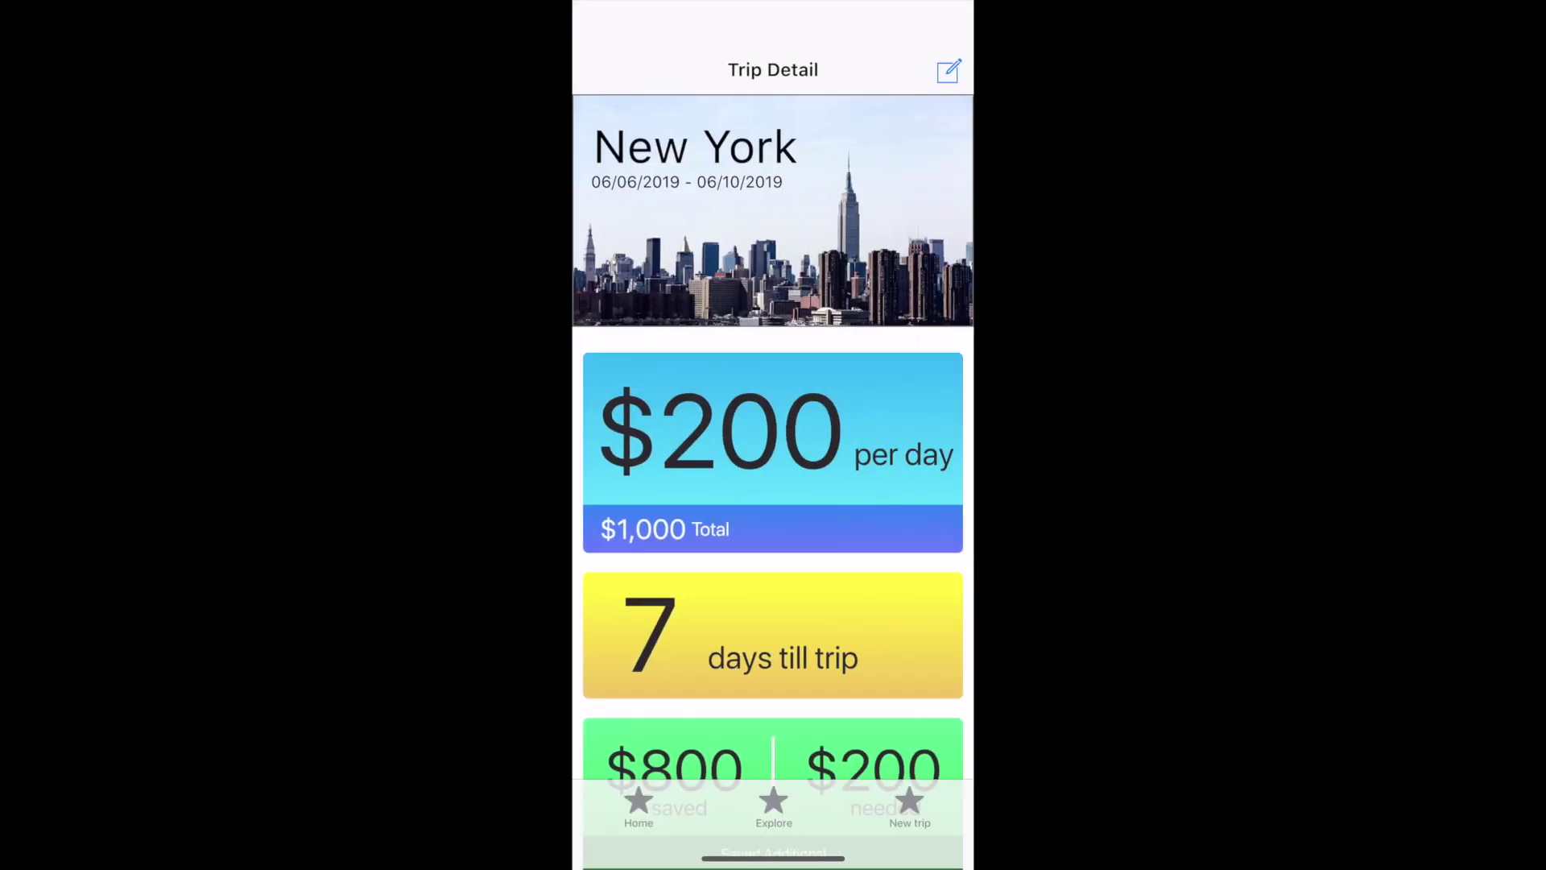
scroll(773, 435, "down", 4)
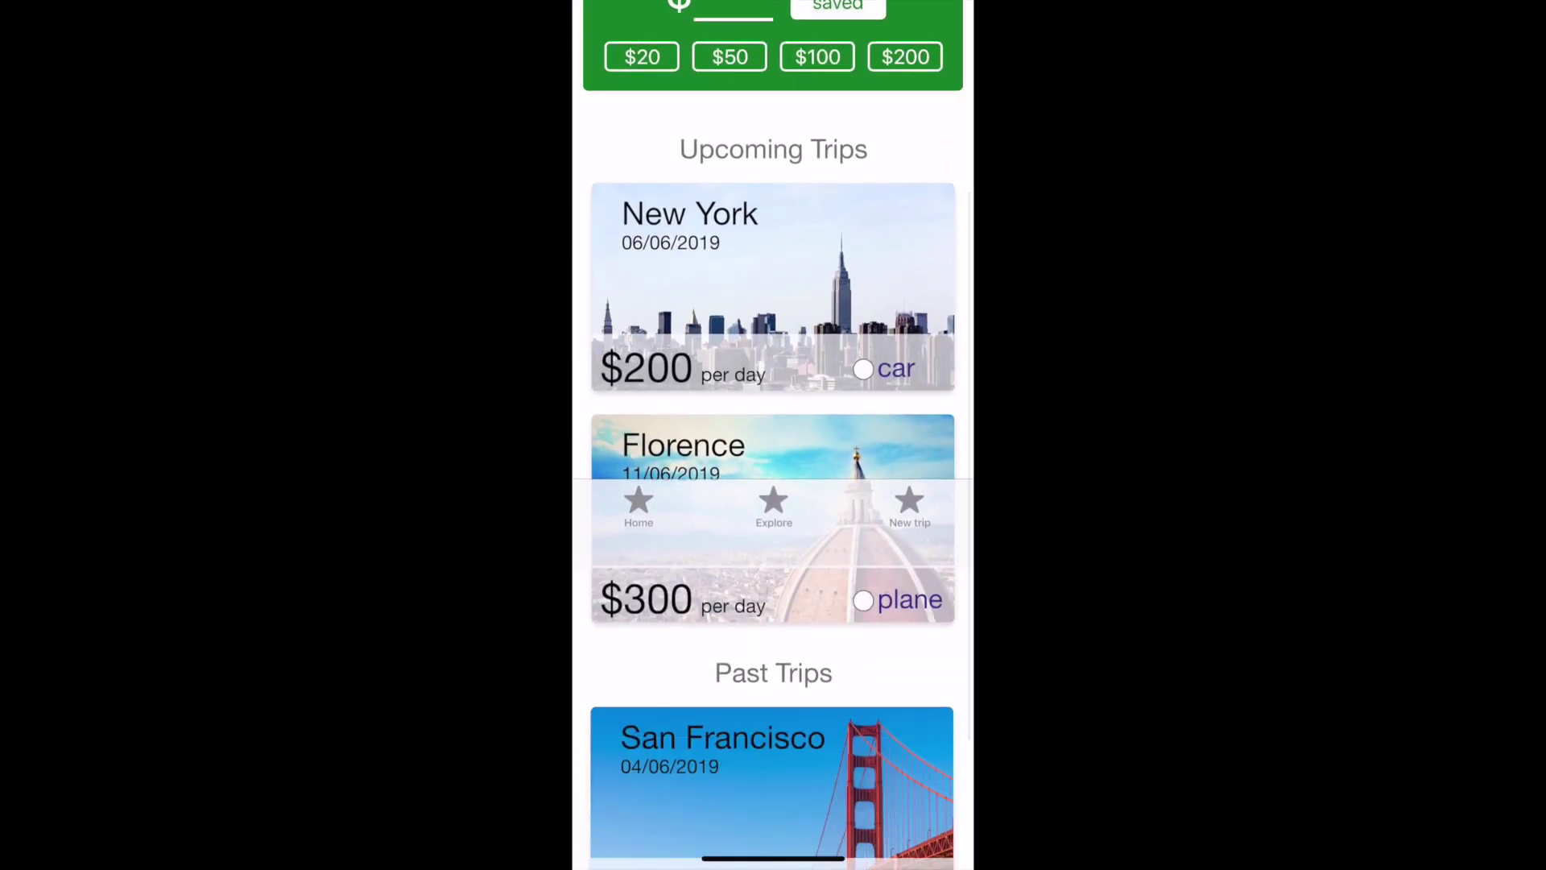
scroll(774, 436, "down", 3)
scroll(774, 436, "up", 2)
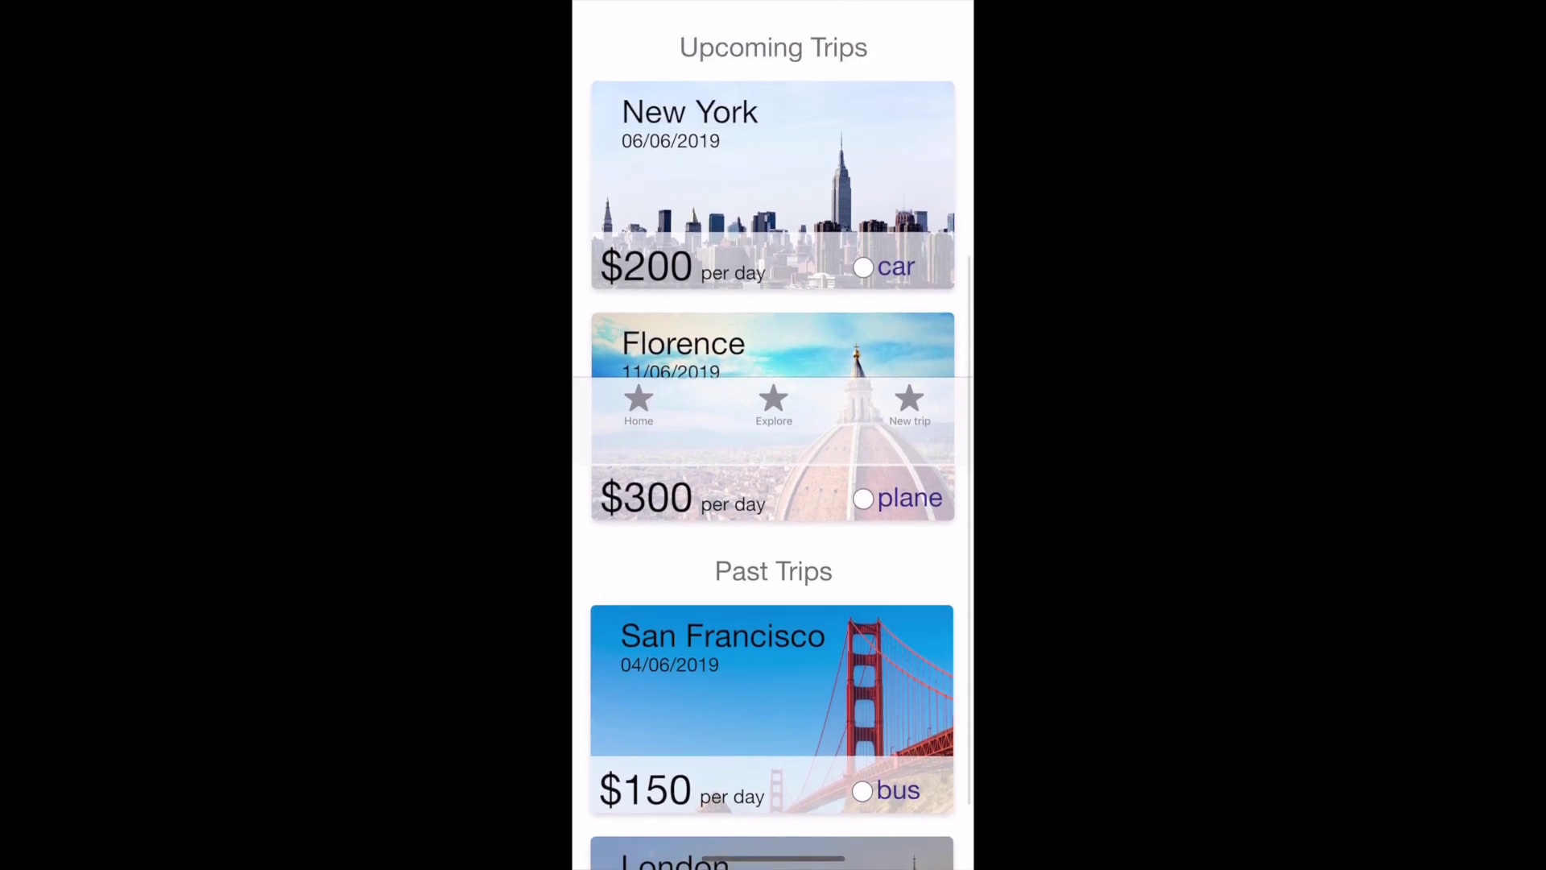
Reopen the New York trip on the phone, look through its details, and return through the Home tab
left_click(773, 184)
scroll(773, 436, "down", 3)
scroll(773, 435, "down", 3)
scroll(774, 435, "up", 5)
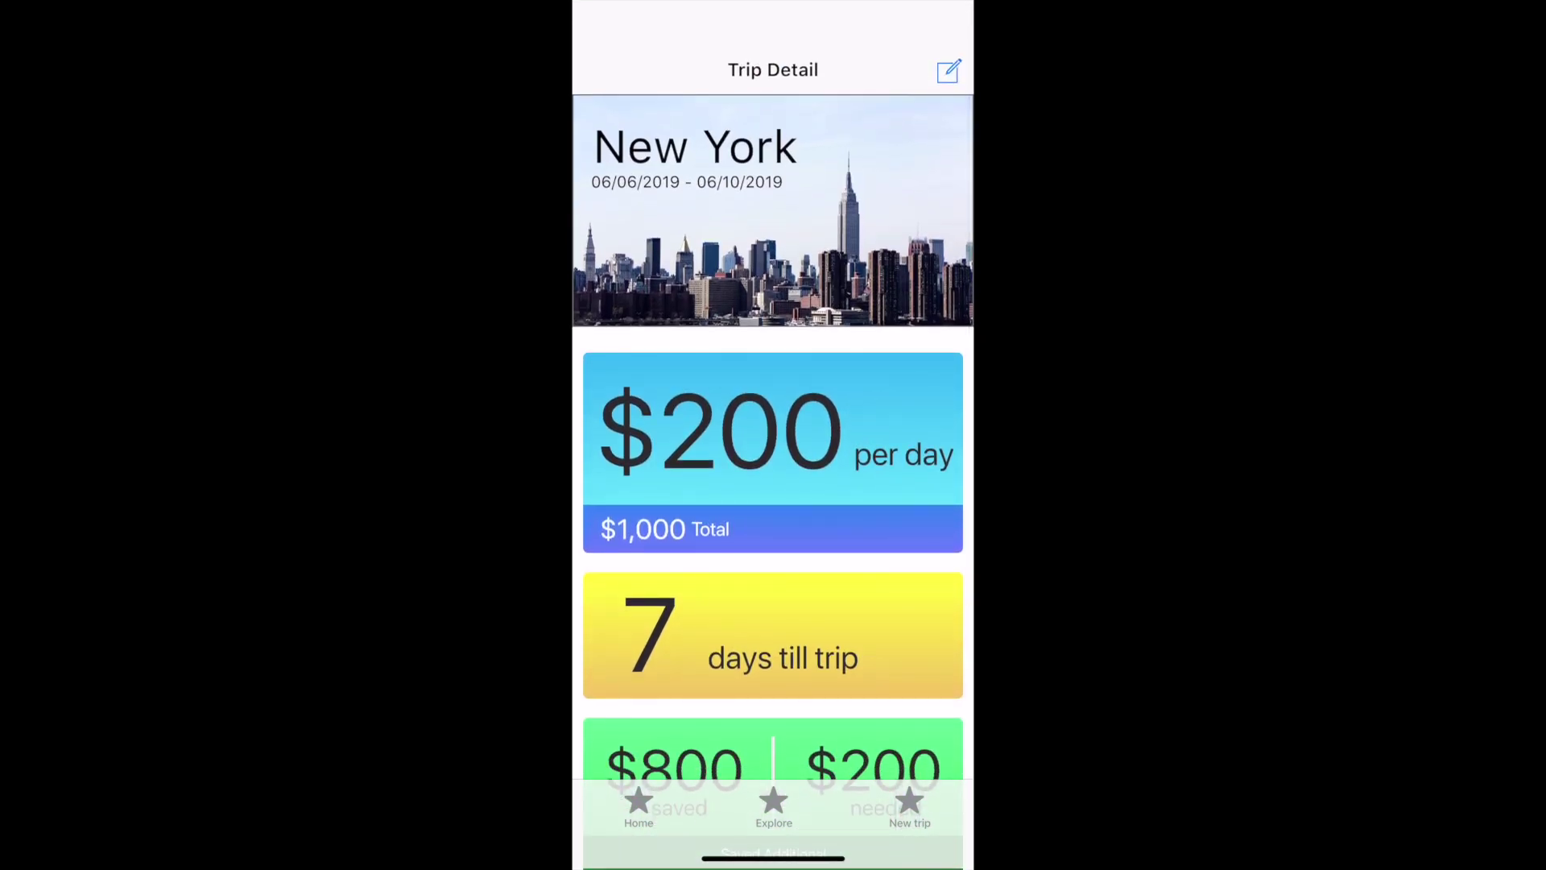
left_click(640, 806)
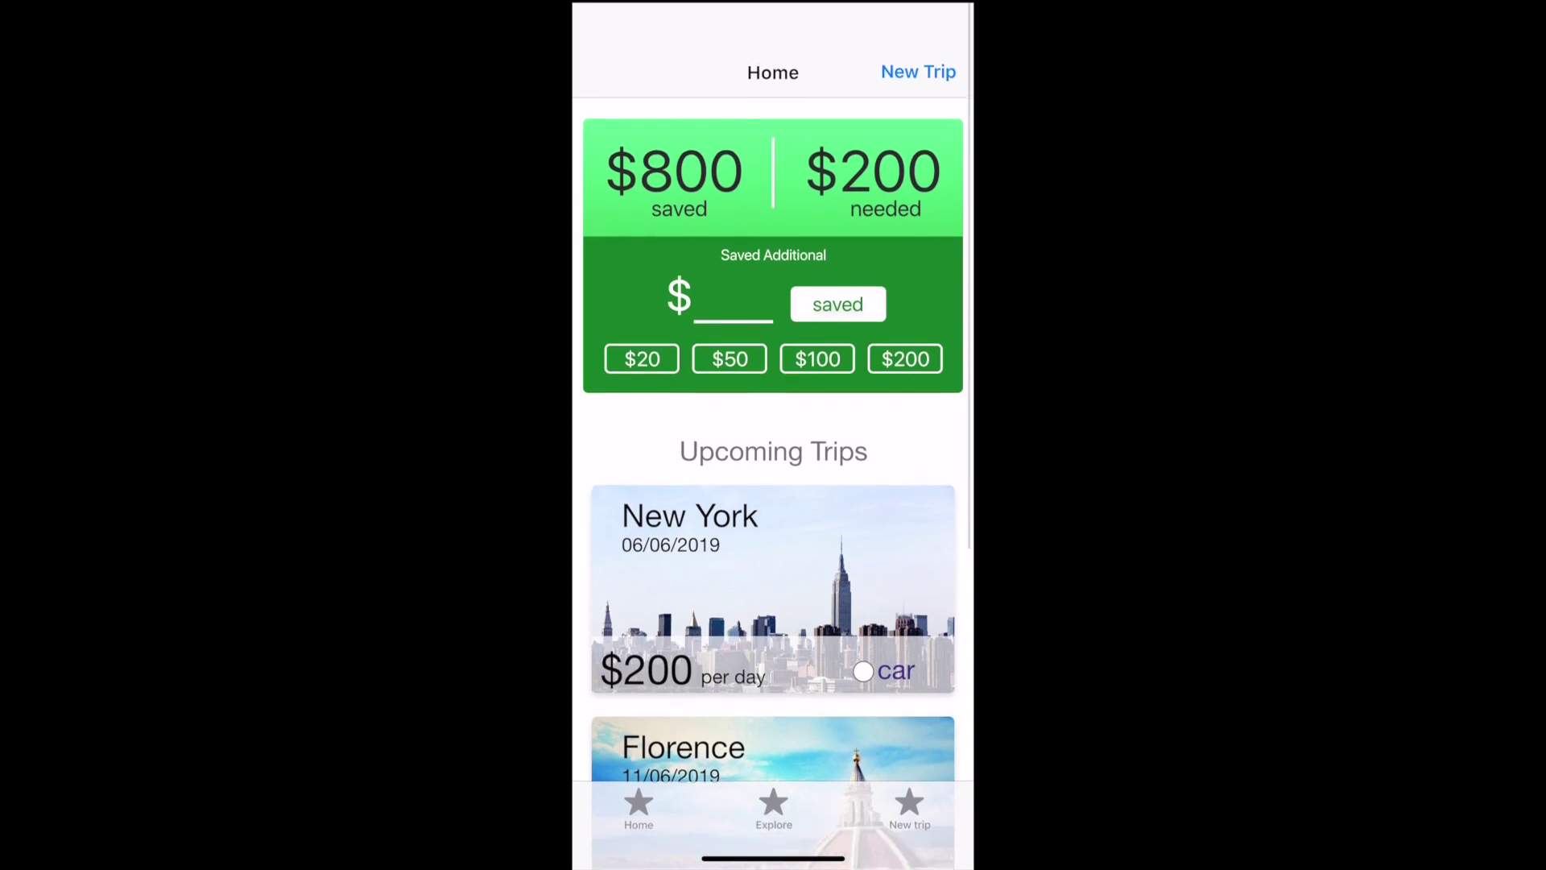
Test the New Trip flow on the phone by choosing the New York suggestion and continuing past the dates screen
left_click(919, 68)
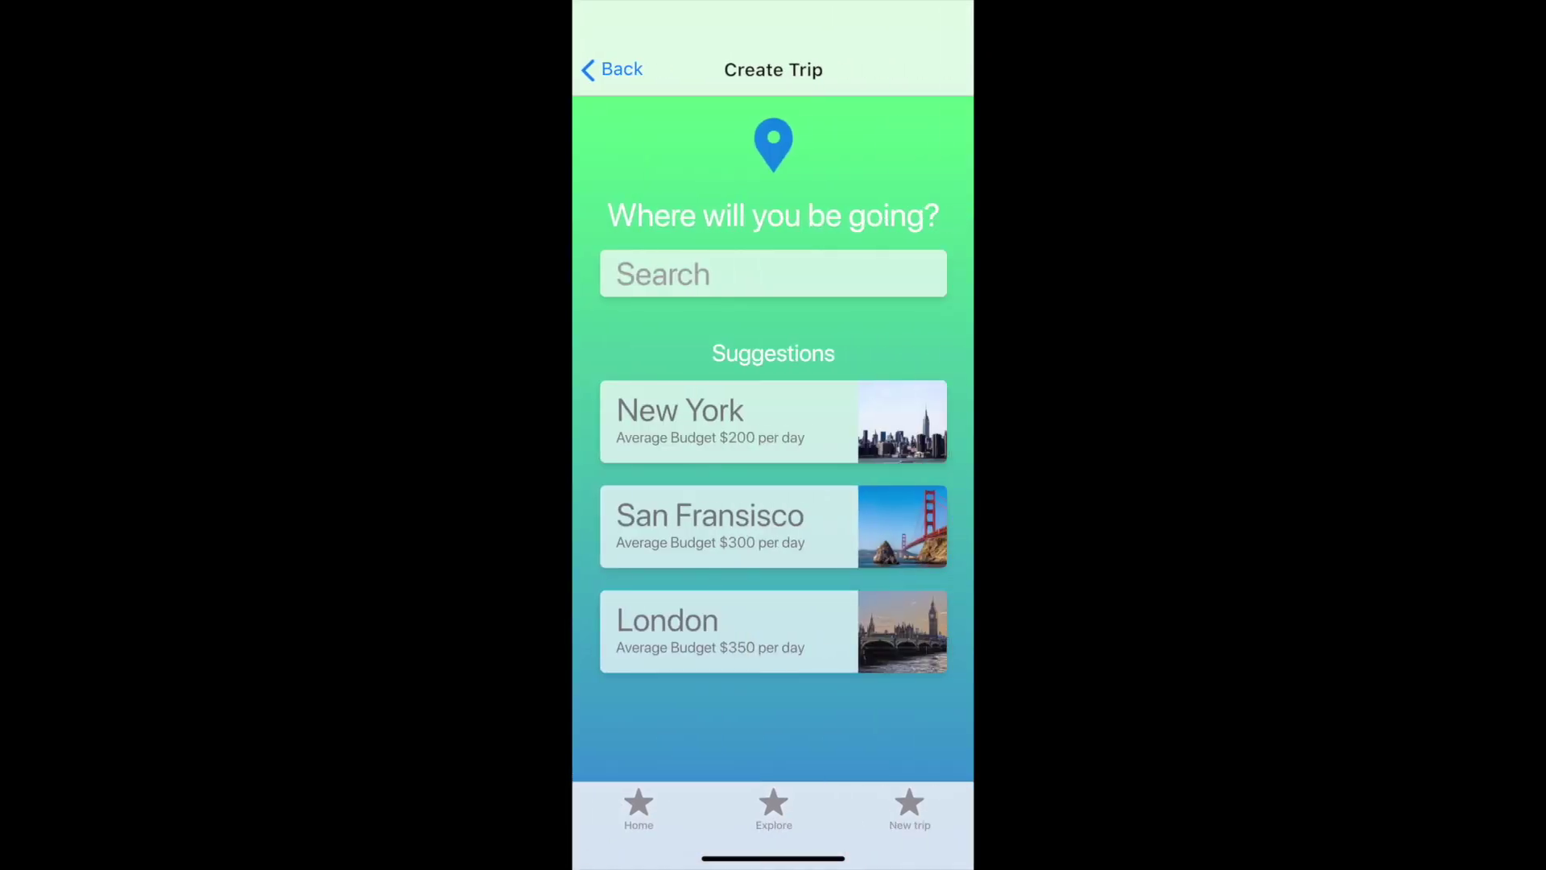
left_click(774, 421)
left_click(774, 727)
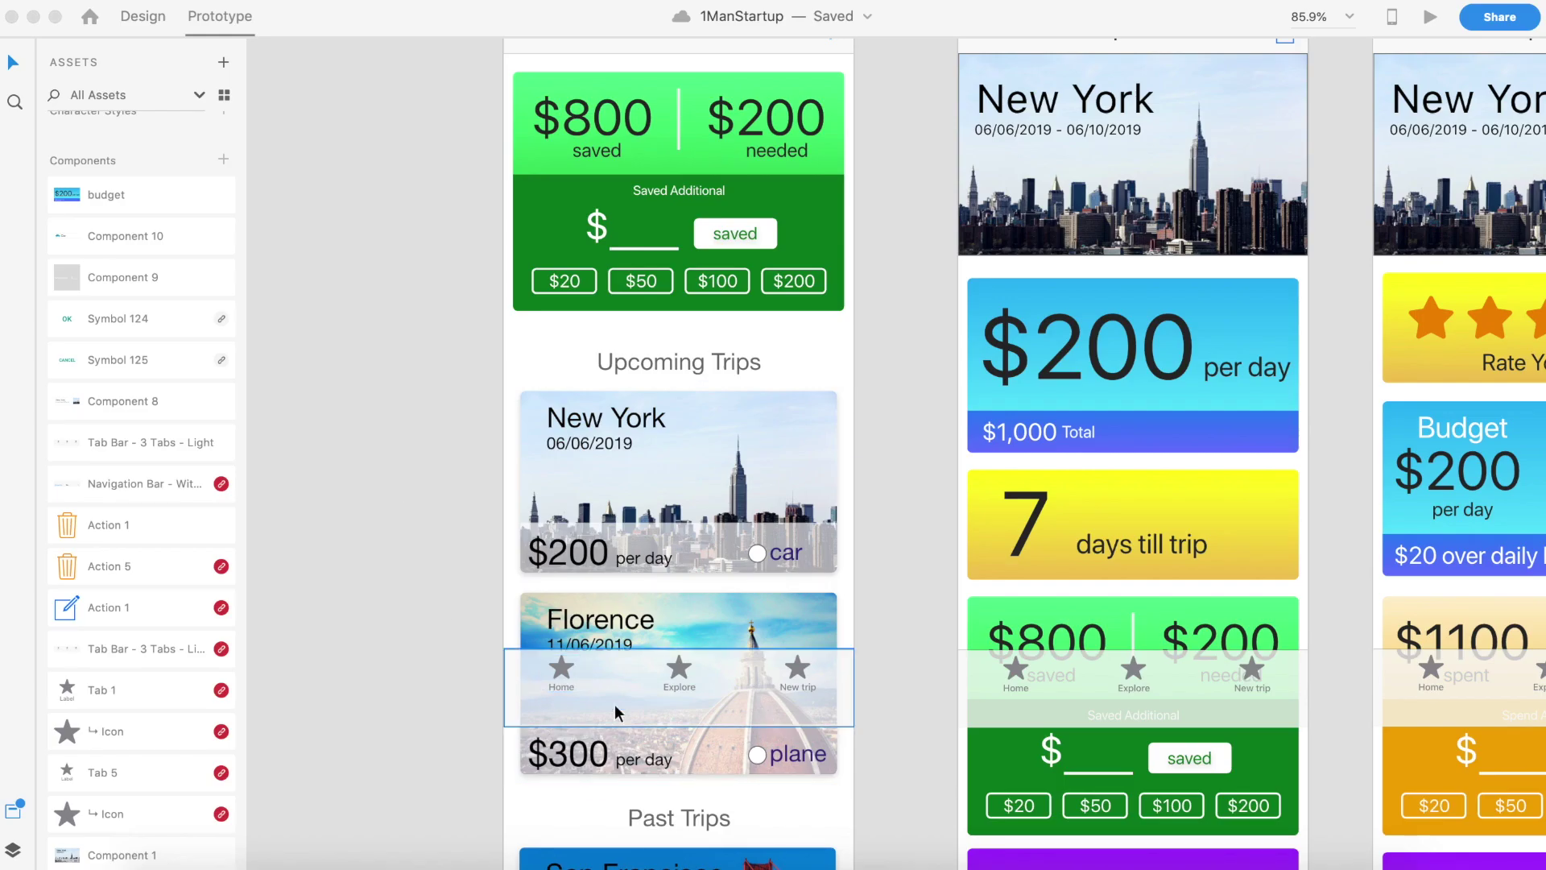
Fix the position of the Home artboard's tab bar when scrolling, working in Design mode
left_click(617, 712)
left_click(618, 712)
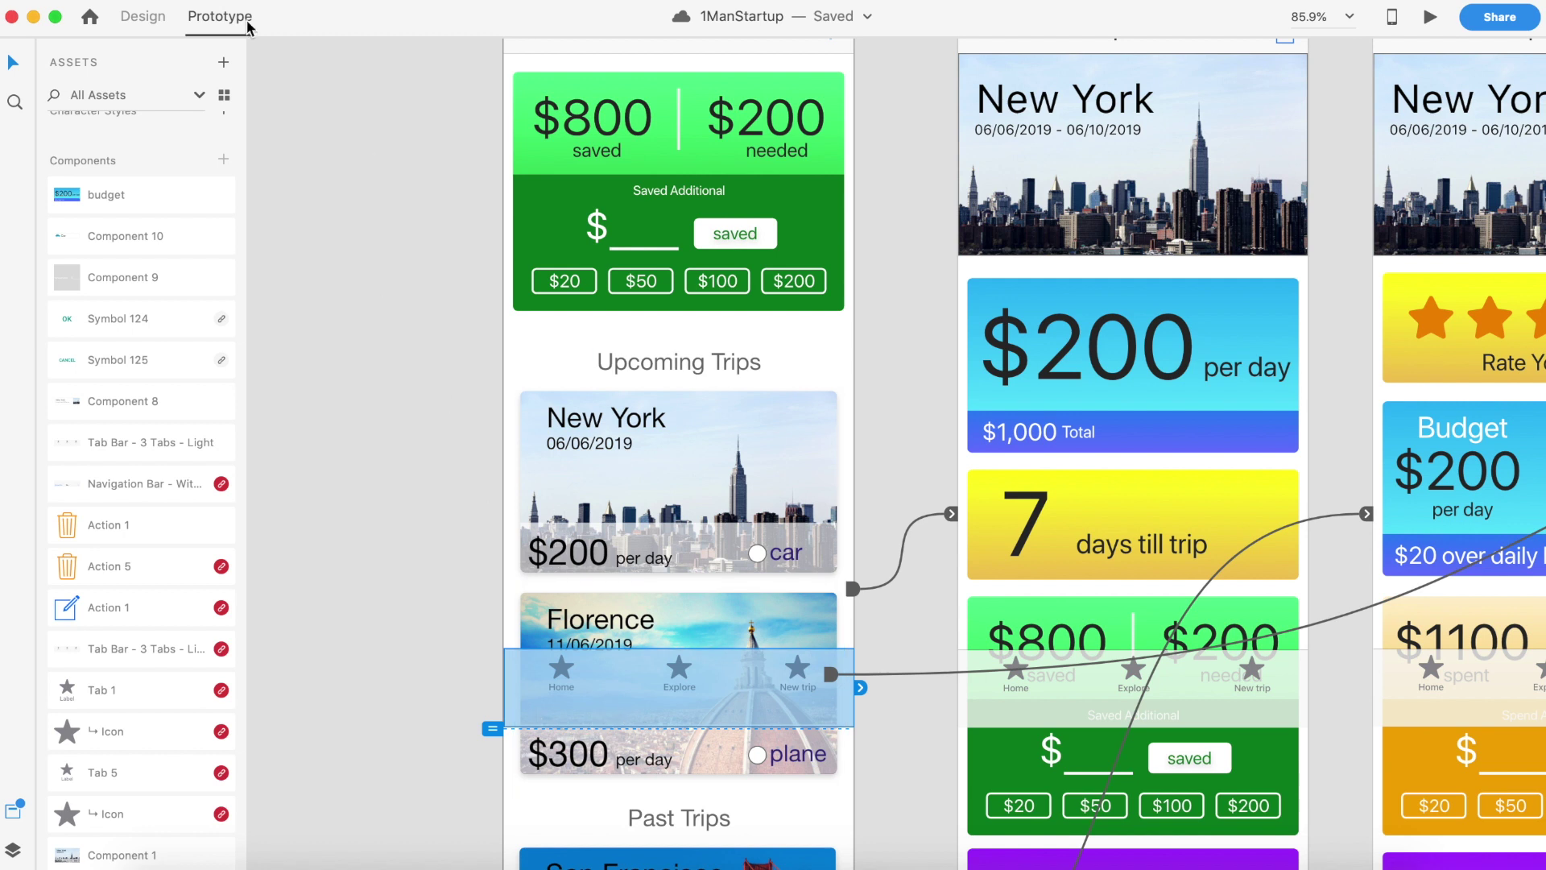
left_click(144, 18)
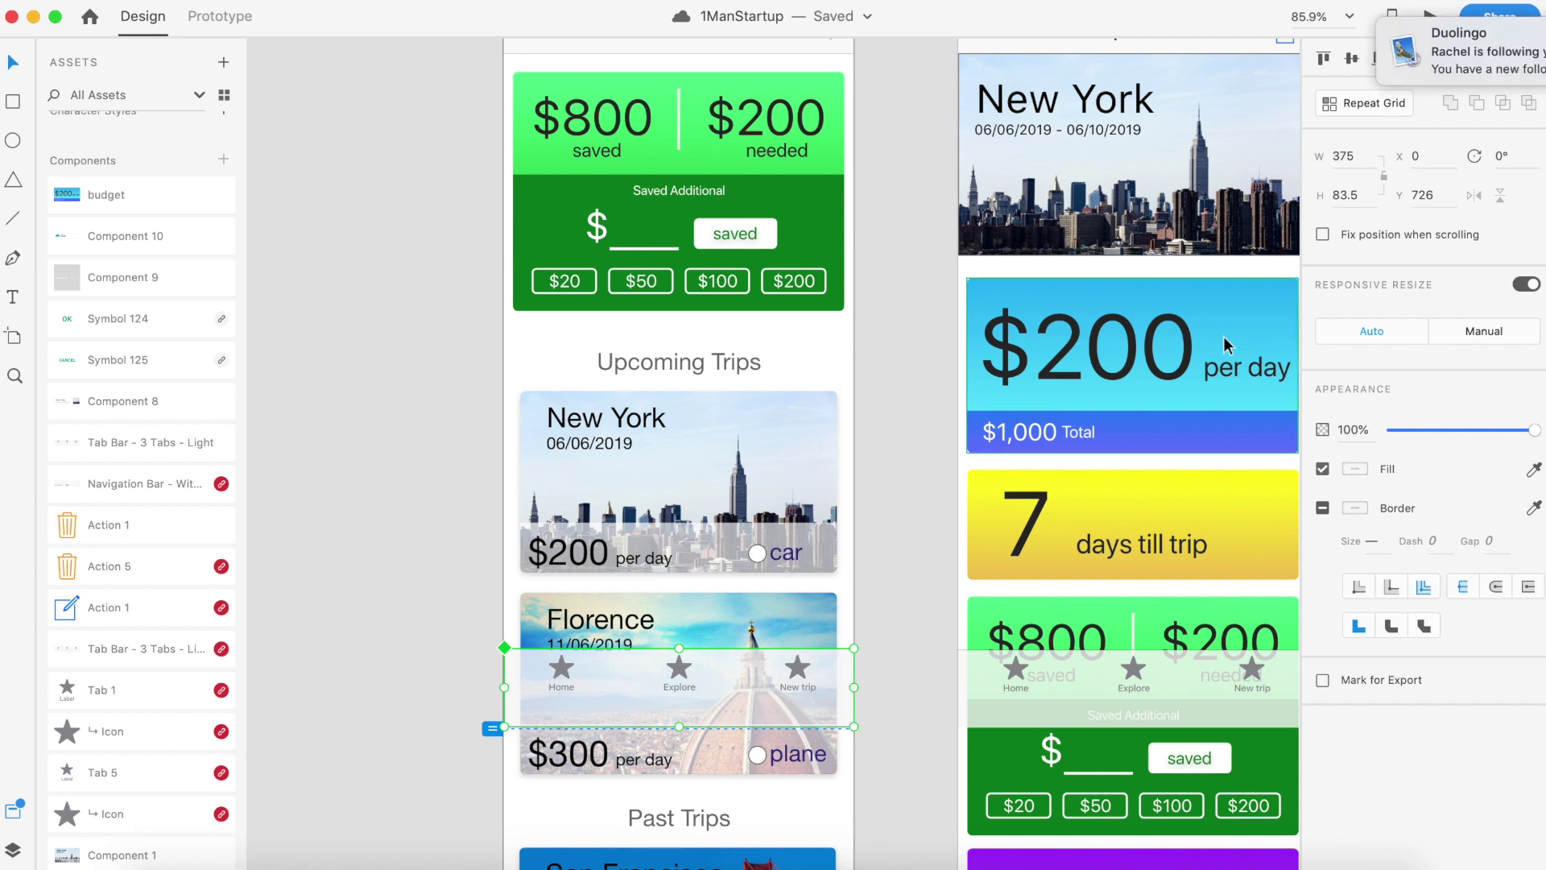
left_click(1323, 236)
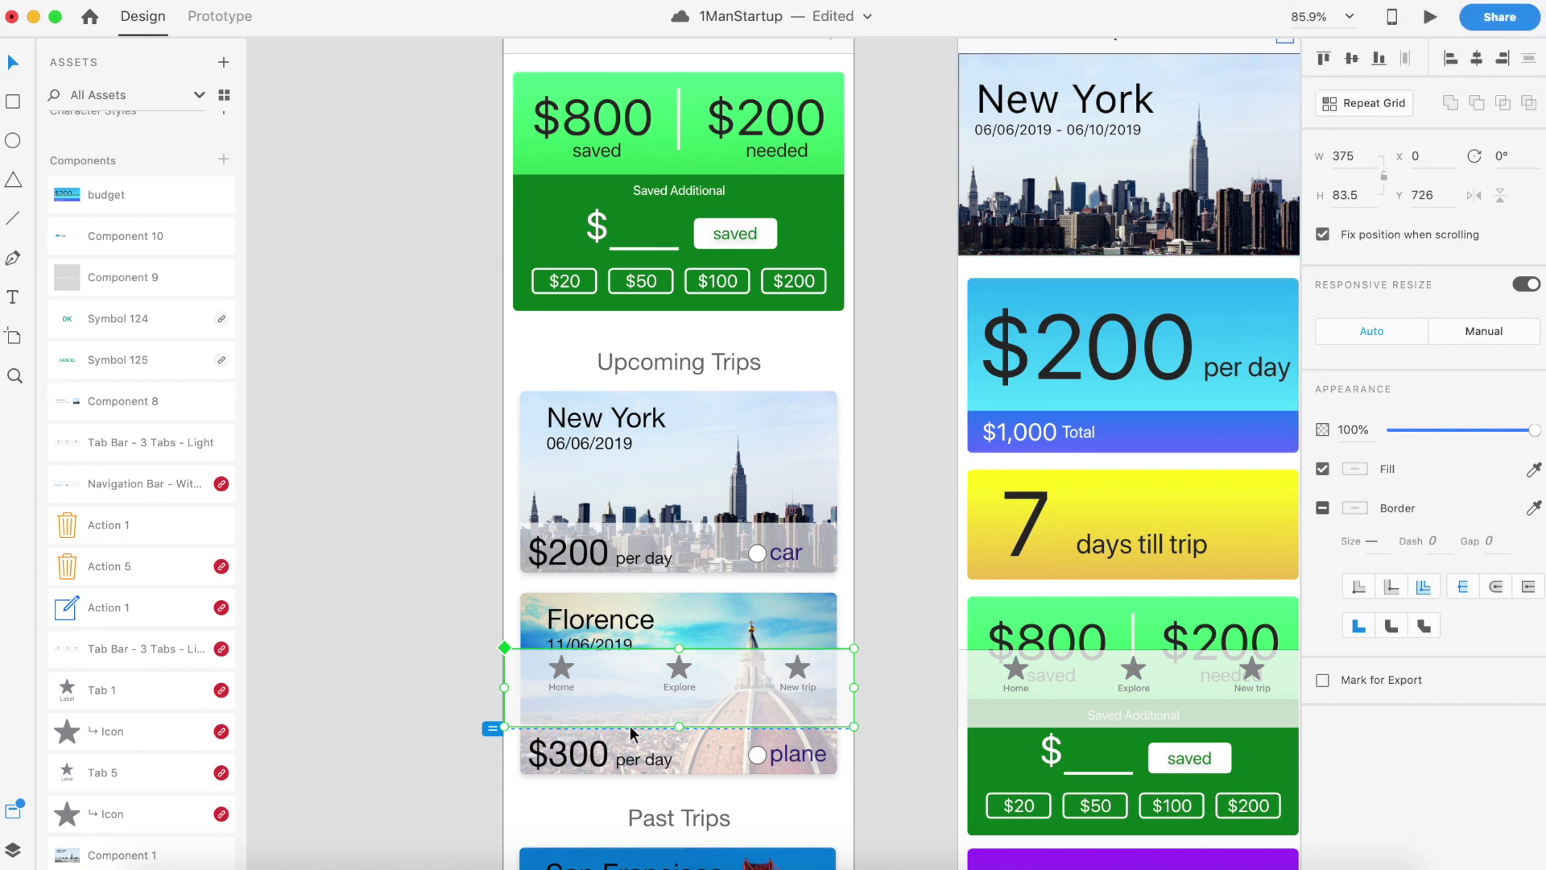
left_click(894, 517)
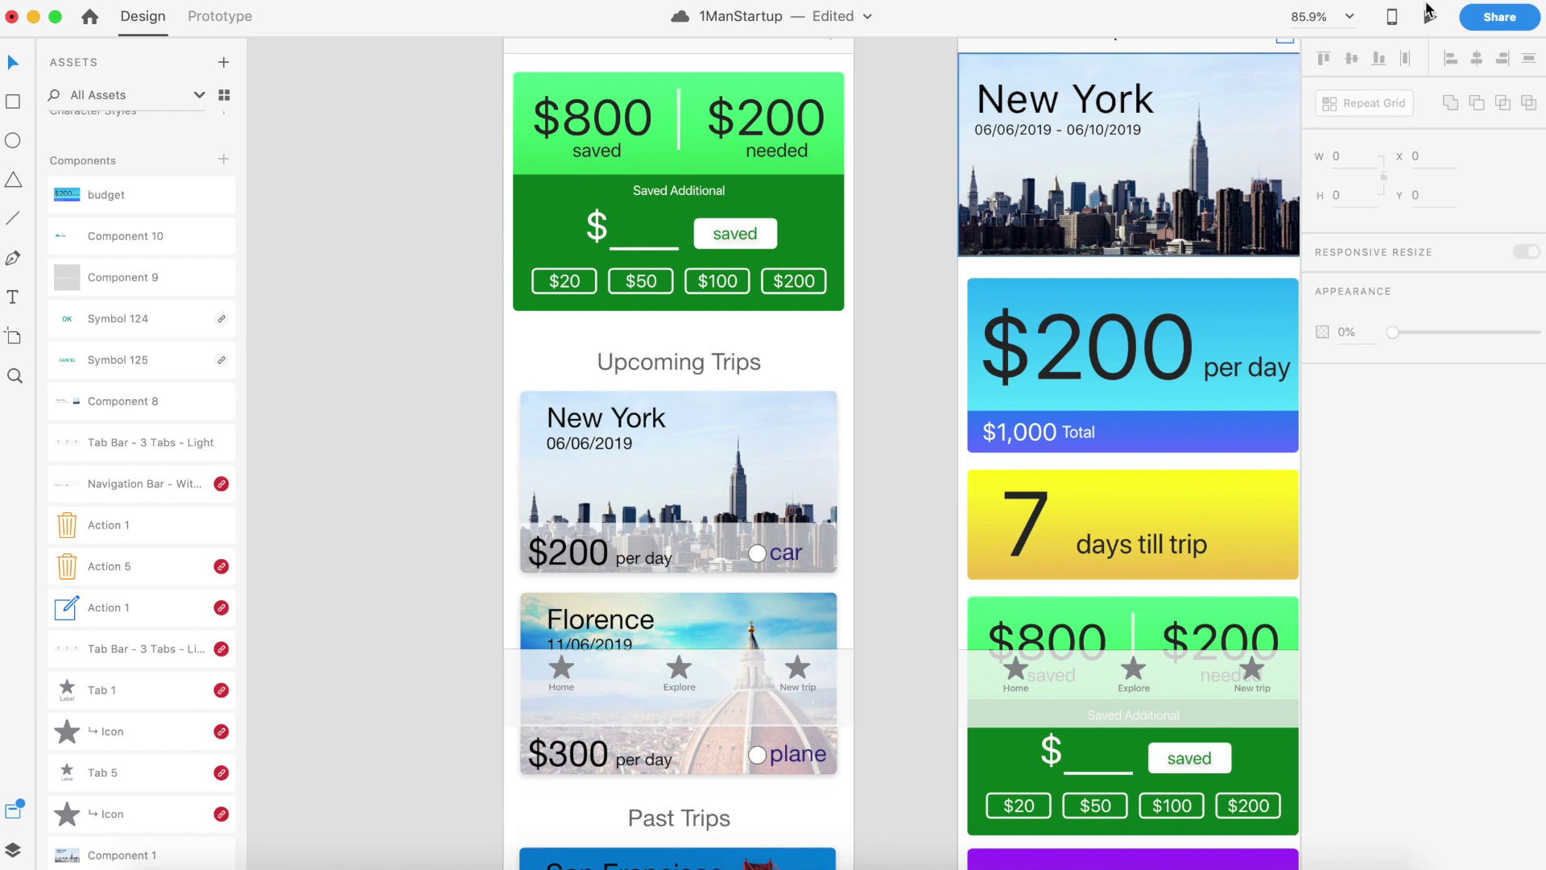
Preview the Home screen and scroll through its trips to check the fixed tab bar
left_click(1429, 16)
scroll(540, 526, "down", 6)
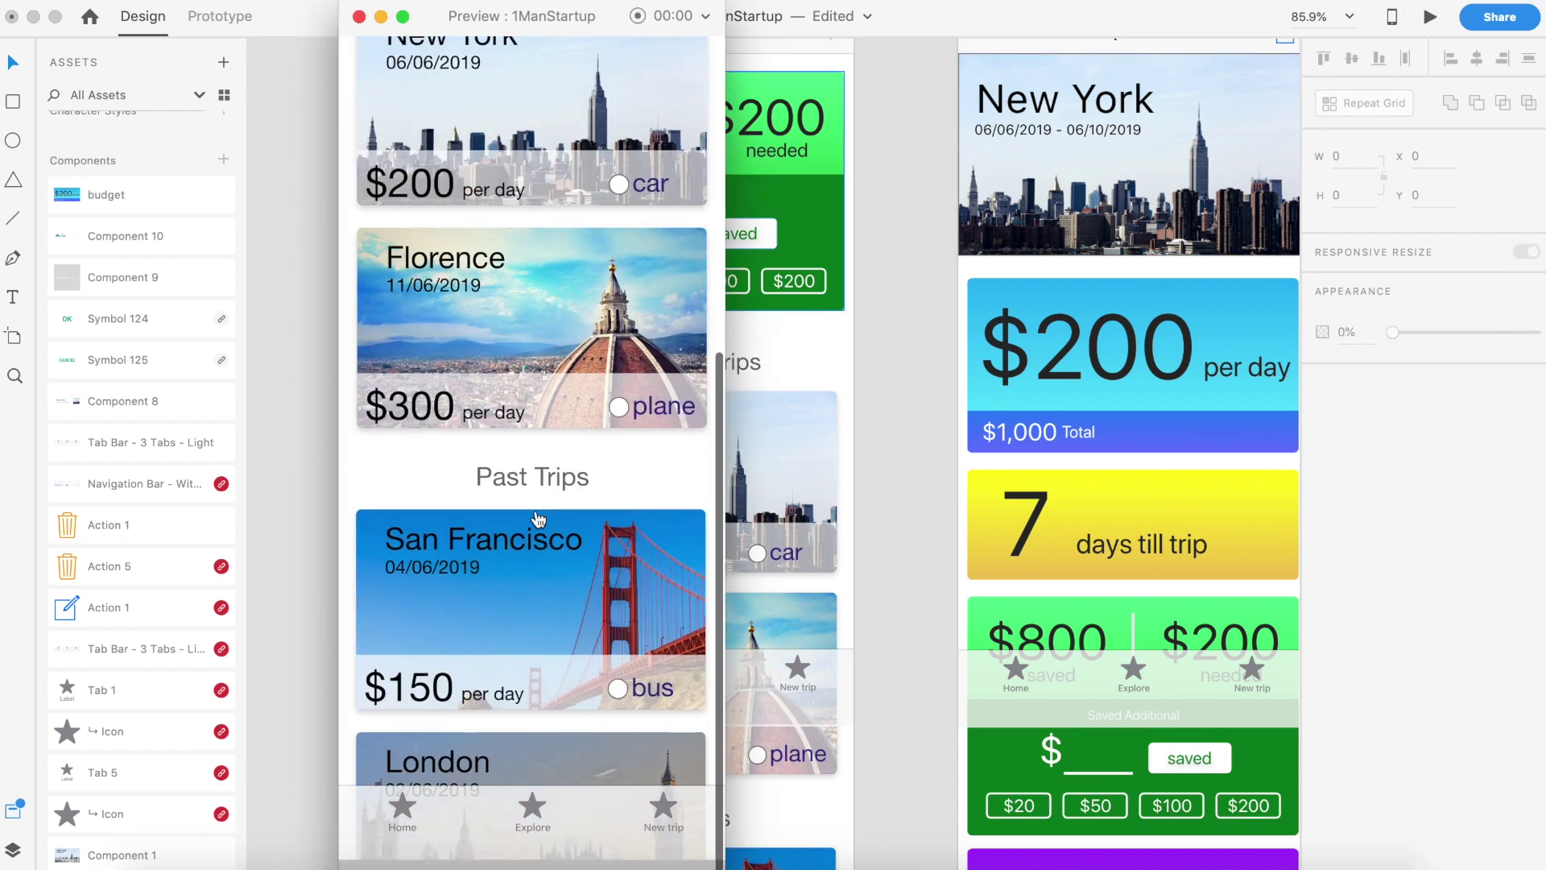